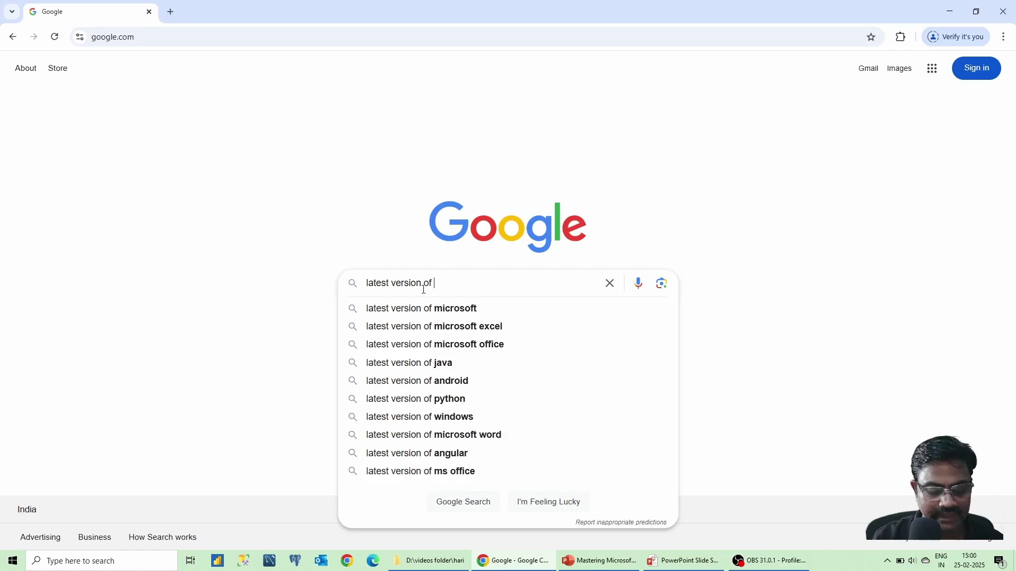
Search Google for "latest version of Excel" and open the Microsoft Excel Wikipedia article from the results
{"action": "type", "text": "Excel"}
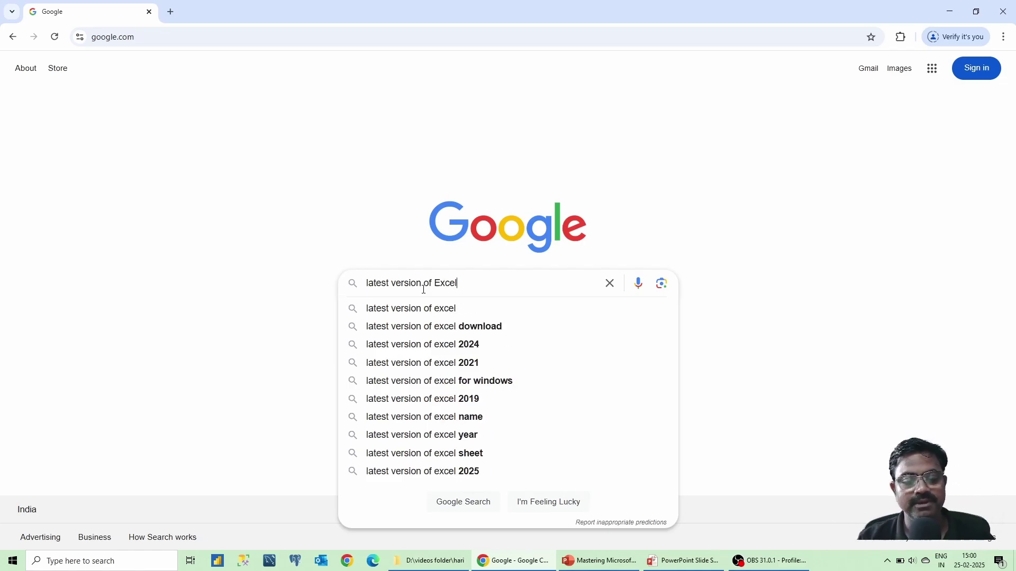
{"action": "key", "text": "Return"}
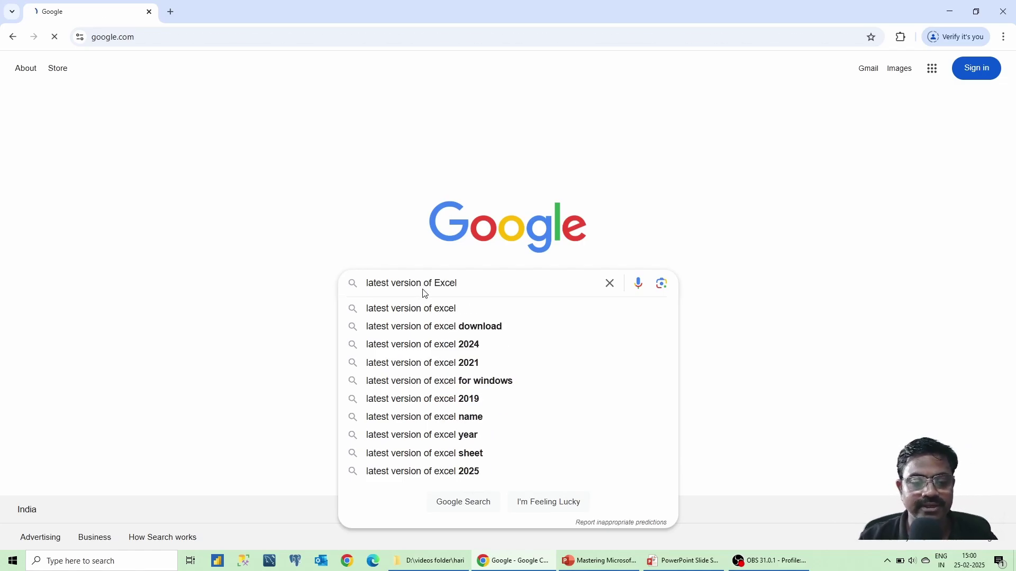
{"action": "scroll", "coordinate": [422, 292], "scroll_direction": "down", "scroll_amount": 3}
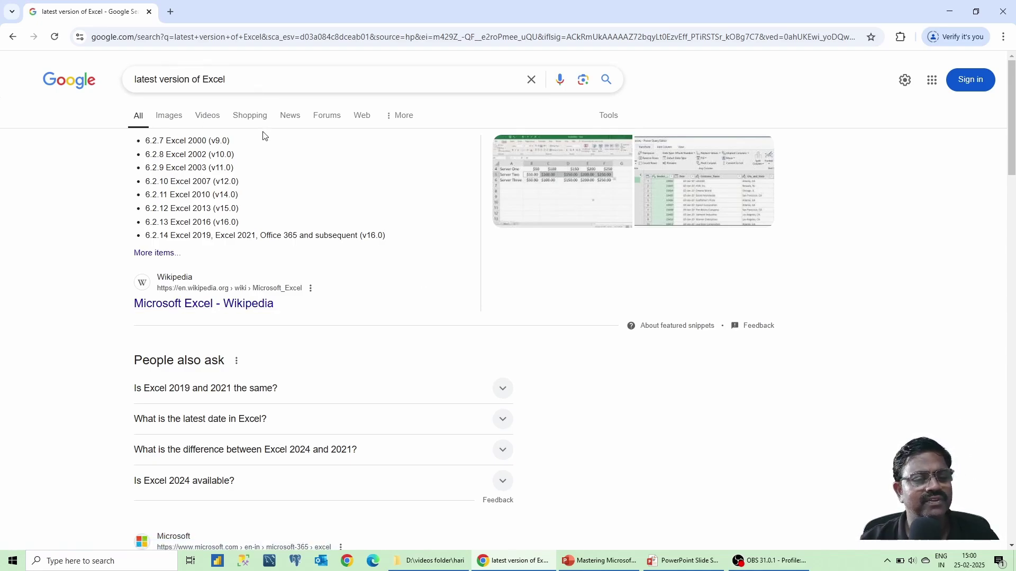
{"action": "left_click", "coordinate": [217, 306]}
Look through the Microsoft Excel article for its Versions section and examine the Windows version history from Excel 2.0 onward
{"action": "scroll", "coordinate": [440, 306], "scroll_direction": "down", "scroll_amount": 20}
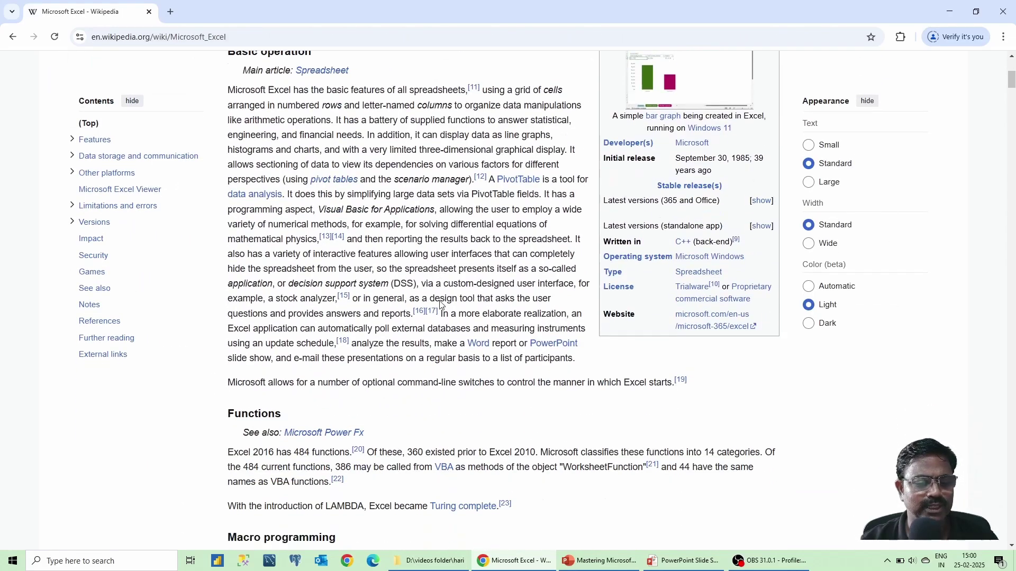
{"action": "scroll", "coordinate": [439, 305], "scroll_direction": "down", "scroll_amount": 12}
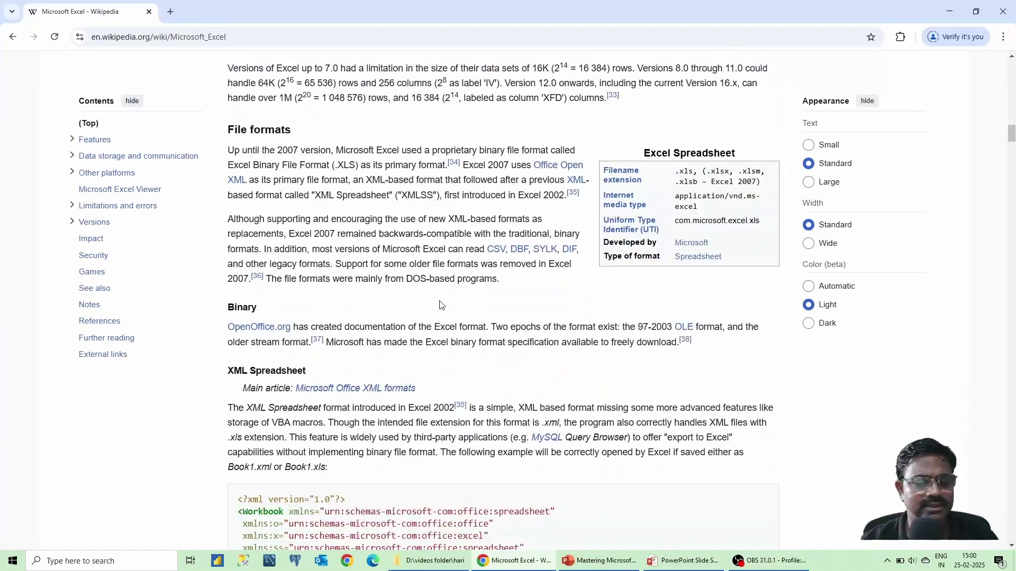
{"action": "key", "text": "Home"}
{"action": "scroll", "coordinate": [440, 305], "scroll_direction": "down", "scroll_amount": 20}
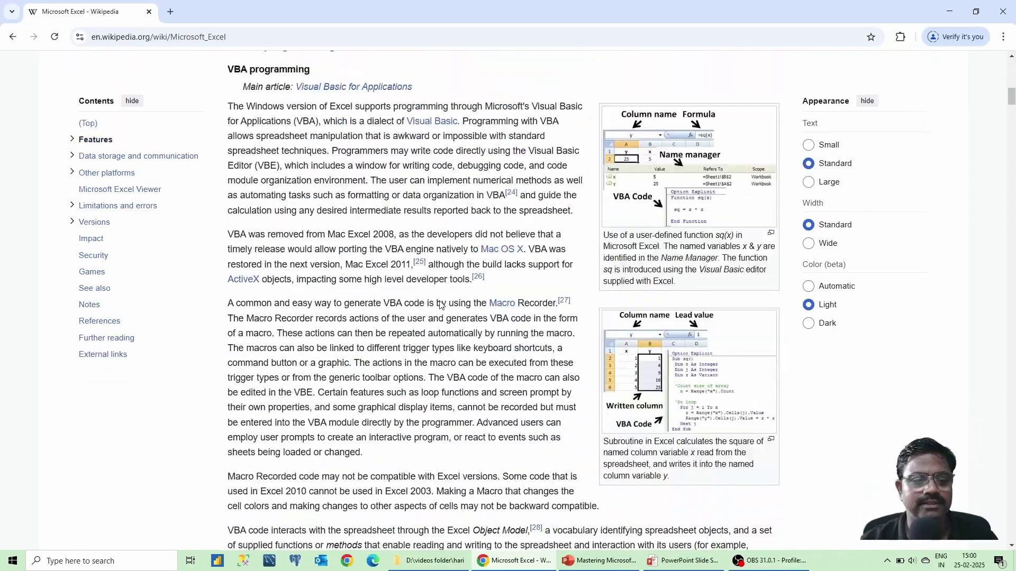
{"action": "scroll", "coordinate": [439, 305], "scroll_direction": "down", "scroll_amount": 20}
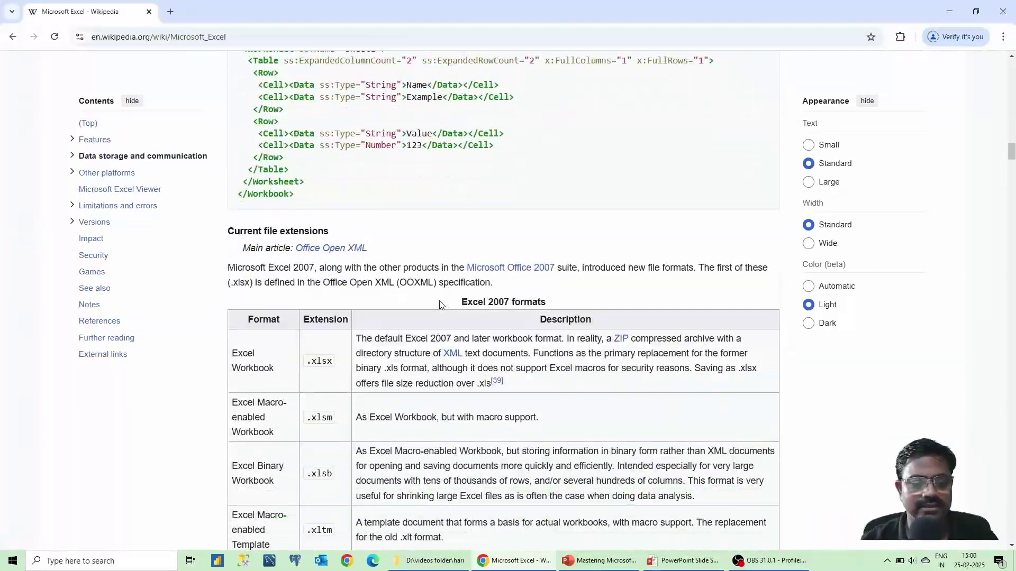
{"action": "scroll", "coordinate": [439, 305], "scroll_direction": "down", "scroll_amount": 20}
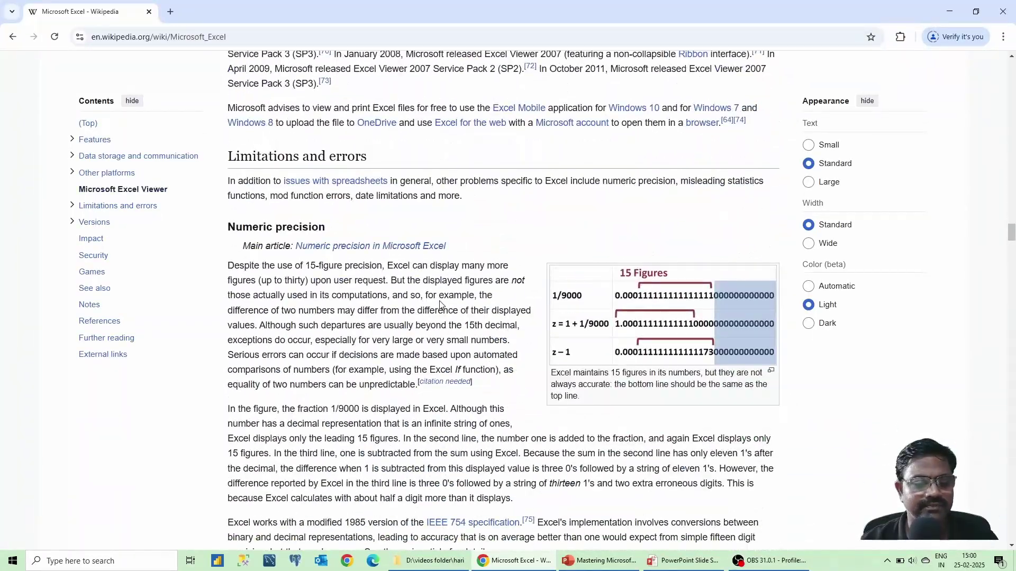
{"action": "scroll", "coordinate": [439, 305], "scroll_direction": "down", "scroll_amount": 20}
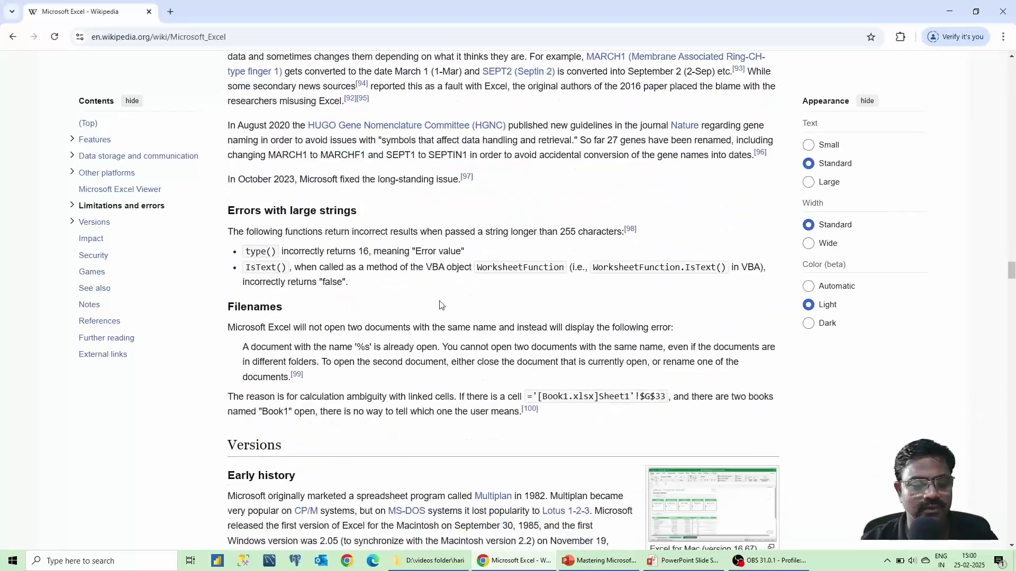
{"action": "scroll", "coordinate": [440, 305], "scroll_direction": "up", "scroll_amount": 13}
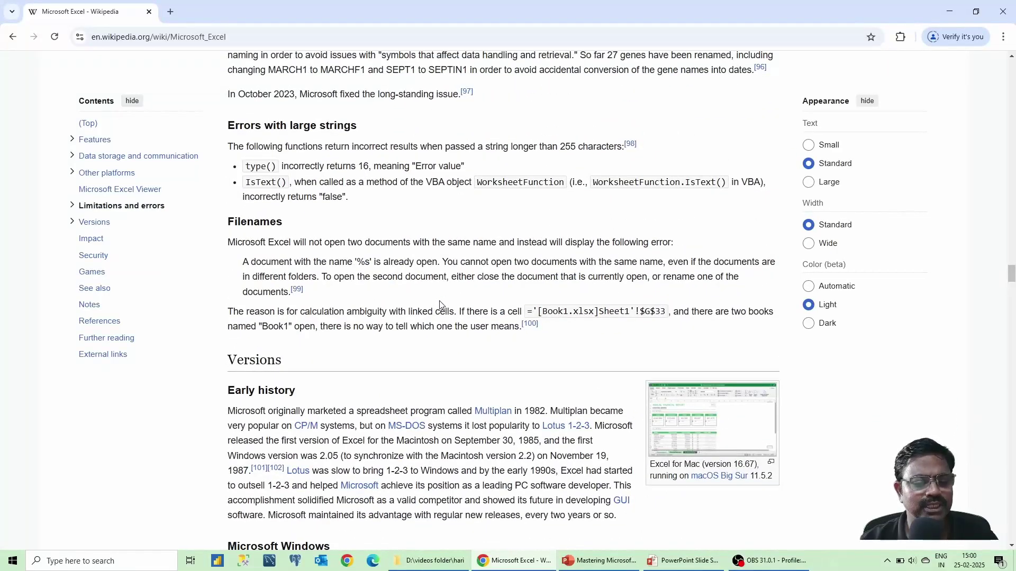
{"action": "scroll", "coordinate": [440, 306], "scroll_direction": "down", "scroll_amount": 1}
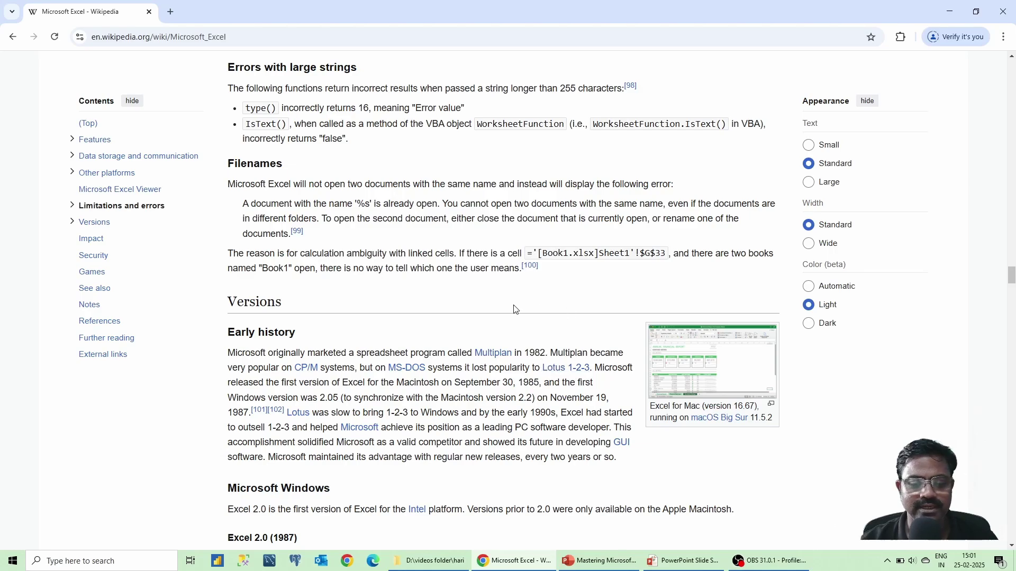
{"action": "scroll", "coordinate": [510, 306], "scroll_direction": "down", "scroll_amount": 5}
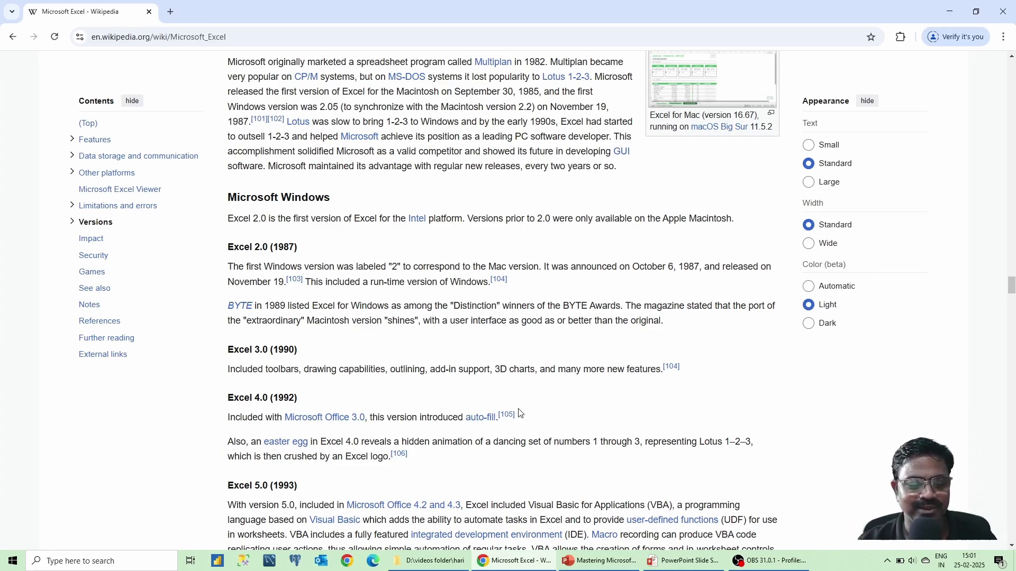
{"action": "scroll", "coordinate": [519, 414], "scroll_direction": "down", "scroll_amount": 12}
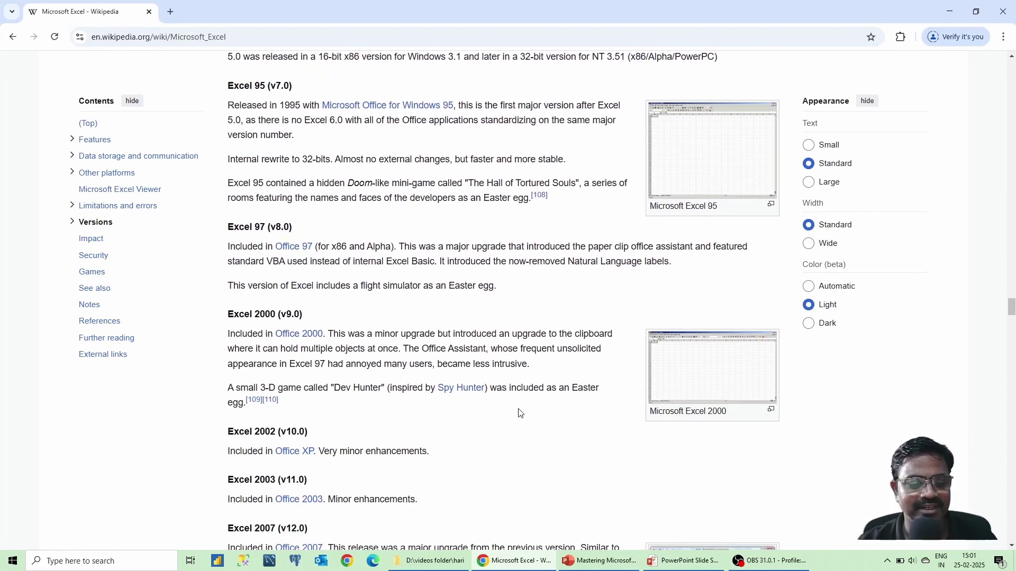
{"action": "scroll", "coordinate": [519, 413], "scroll_direction": "down", "scroll_amount": 13}
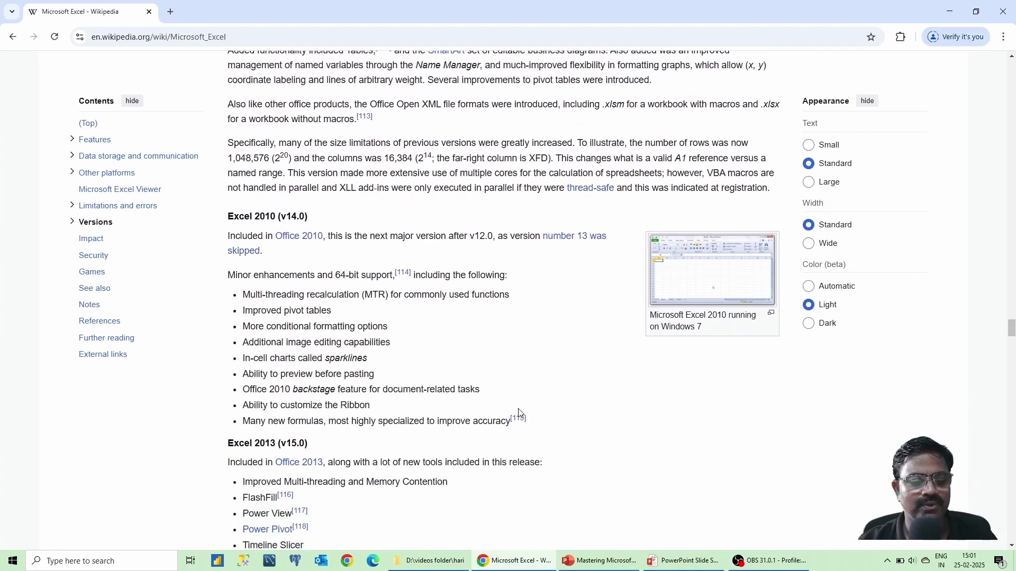
{"action": "scroll", "coordinate": [519, 413], "scroll_direction": "down", "scroll_amount": 7}
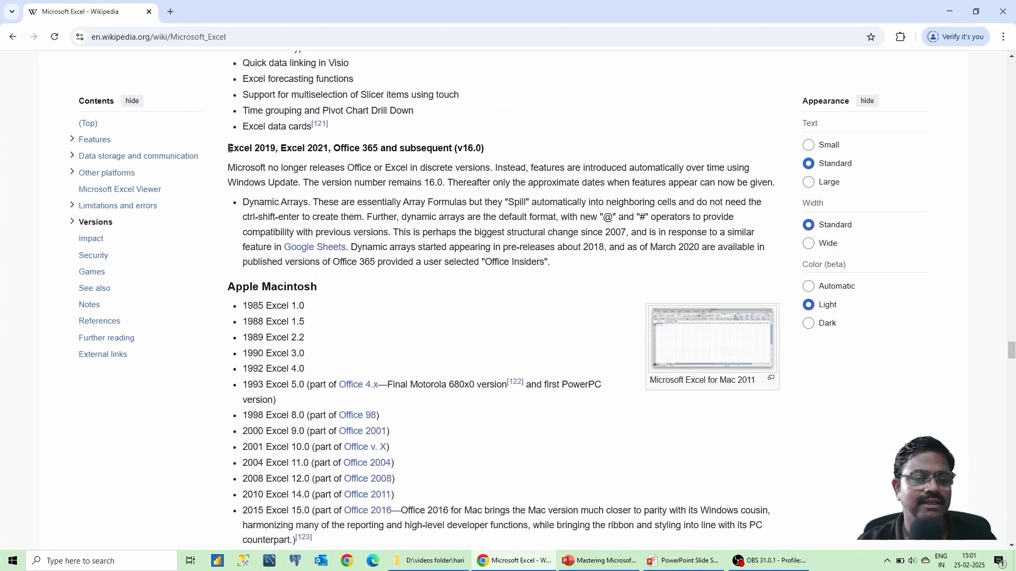
Highlight the Excel 2019, Excel 2021 and Office 365 names in the v16.0 heading and read on to the Summary section
{"action": "left_click_drag", "start_coordinate": [230, 149], "coordinate": [379, 149]}
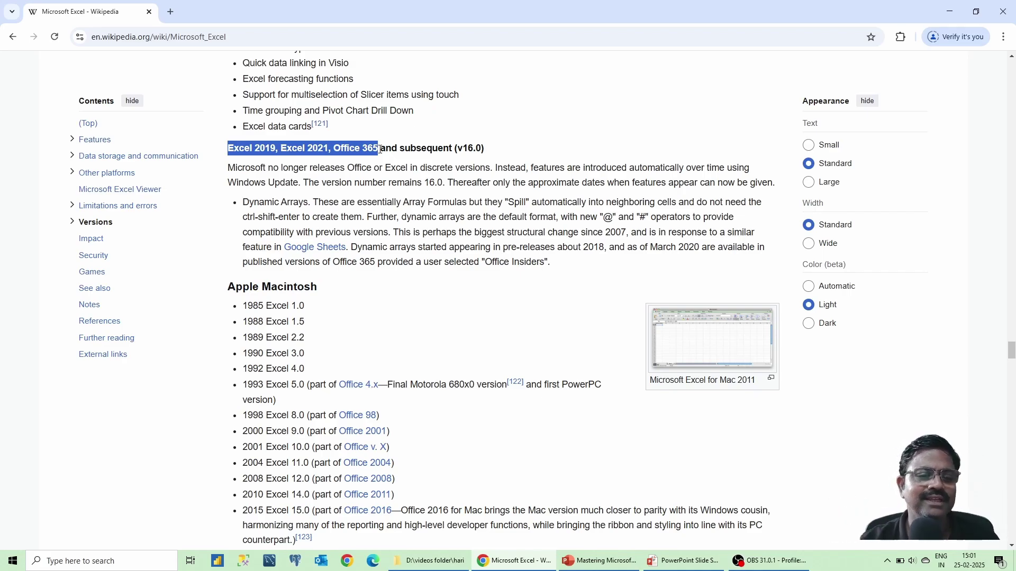
{"action": "left_click", "coordinate": [344, 148]}
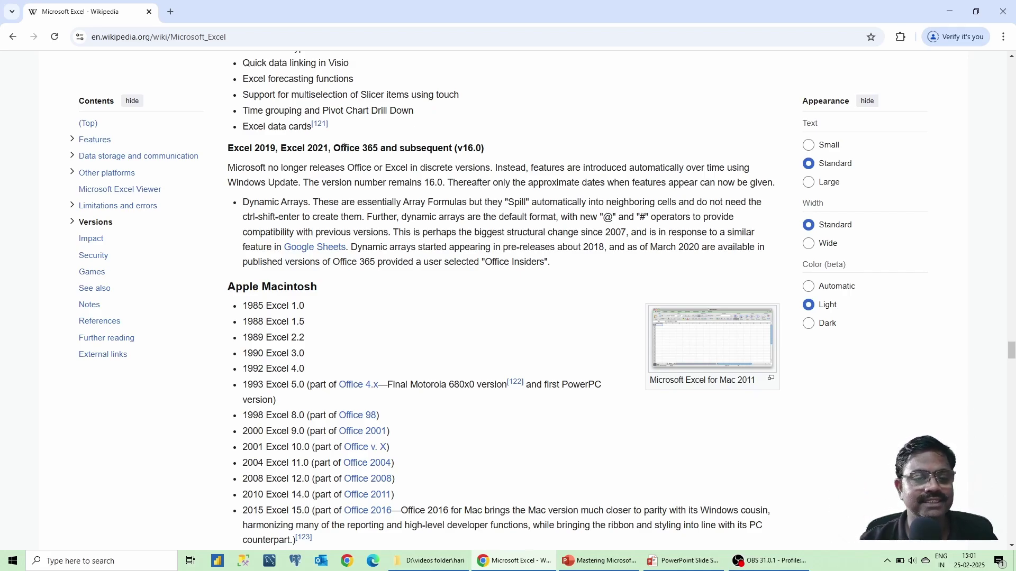
{"action": "left_click_drag", "start_coordinate": [340, 148], "coordinate": [378, 147]}
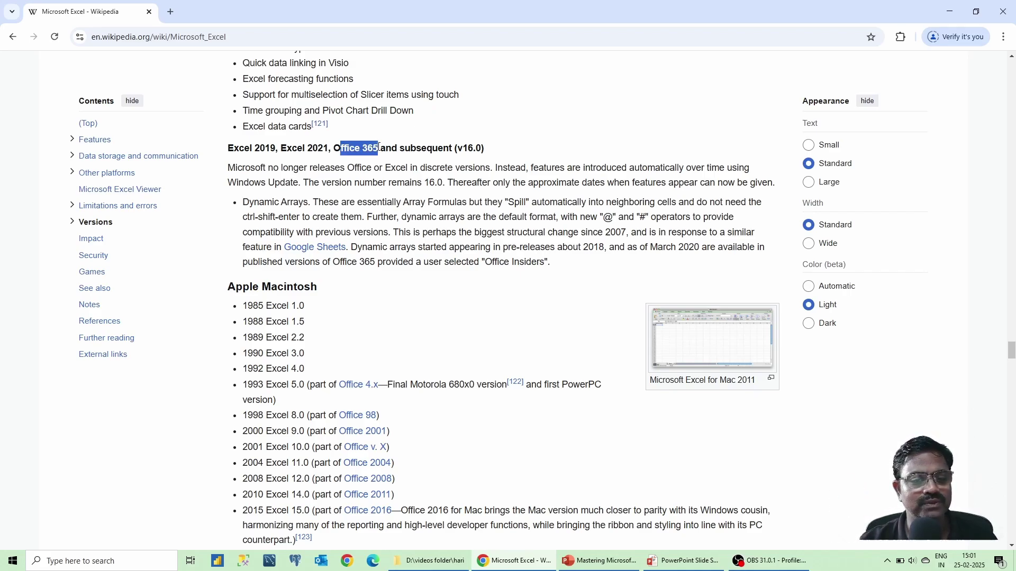
{"action": "left_click", "coordinate": [350, 153]}
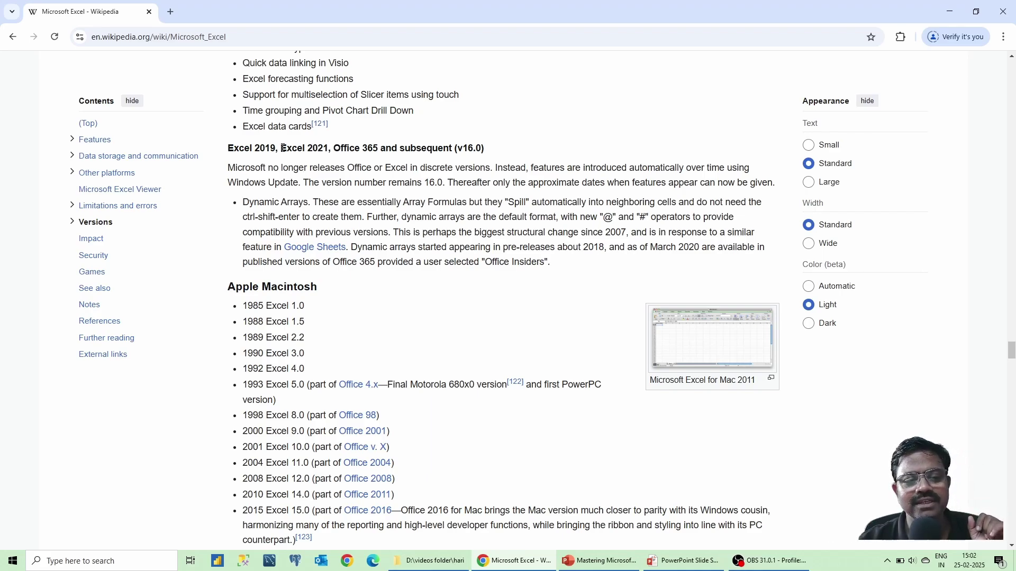
{"action": "left_click_drag", "start_coordinate": [283, 148], "coordinate": [328, 145]}
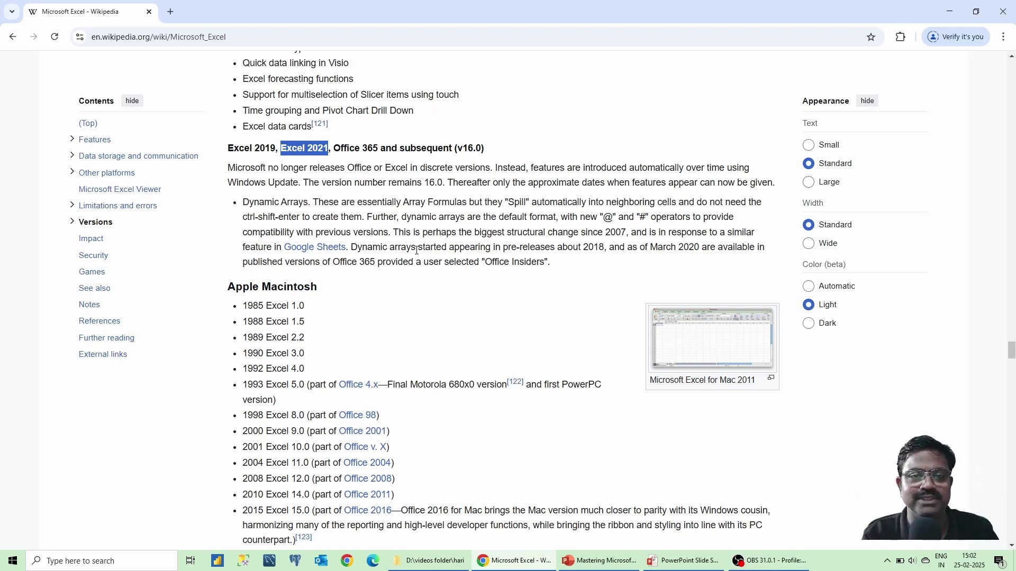
{"action": "left_click", "coordinate": [297, 152]}
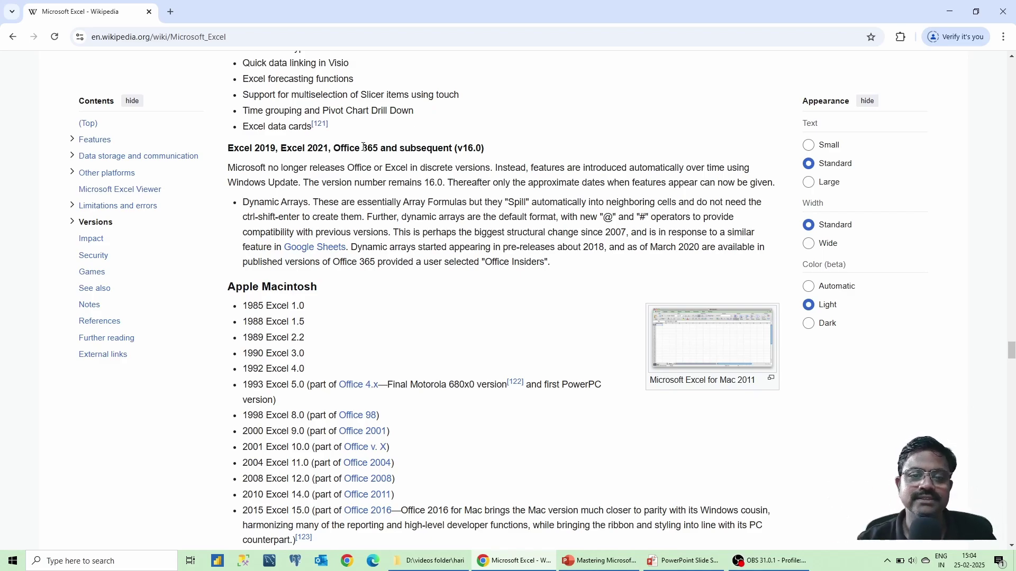
{"action": "scroll", "coordinate": [418, 199], "scroll_direction": "down", "scroll_amount": 1}
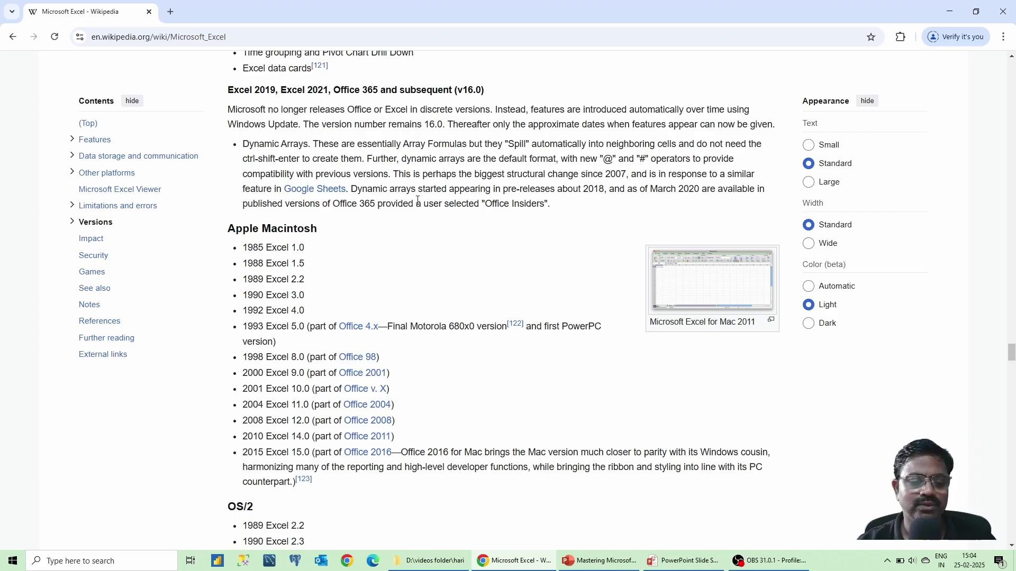
{"action": "scroll", "coordinate": [469, 225], "scroll_direction": "down", "scroll_amount": 2}
{"action": "scroll", "coordinate": [536, 226], "scroll_direction": "down", "scroll_amount": 1}
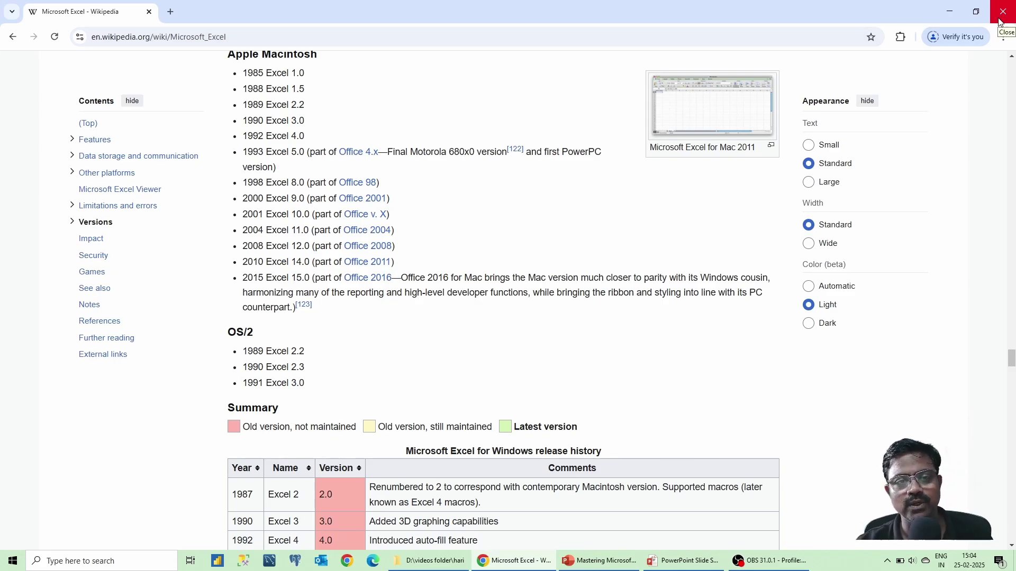
Search Windows for "excel" and launch the Excel desktop app
{"action": "left_click", "coordinate": [7, 564]}
{"action": "left_click", "coordinate": [9, 565]}
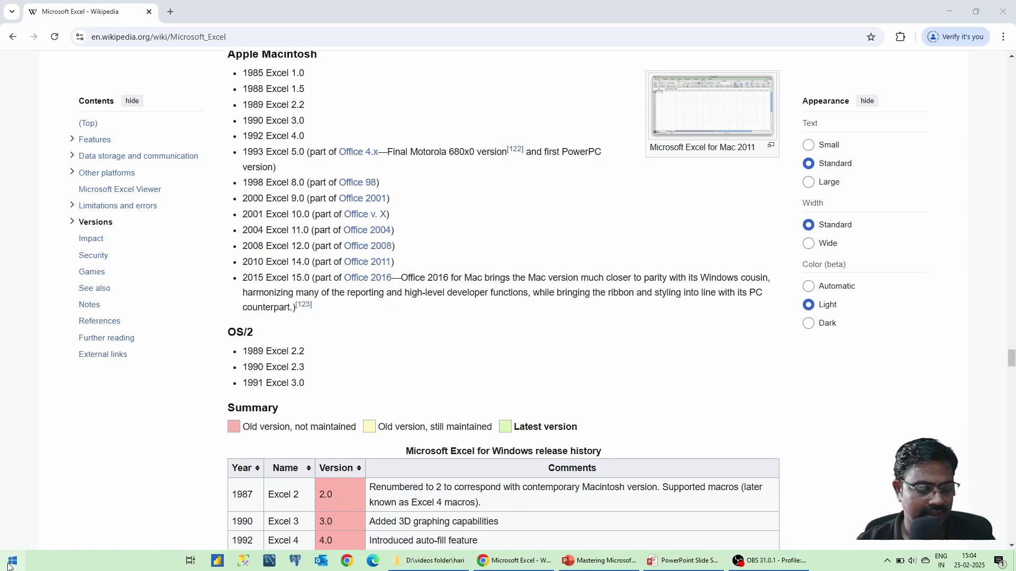
{"action": "left_click", "coordinate": [9, 566]}
{"action": "type", "text": "exce"}
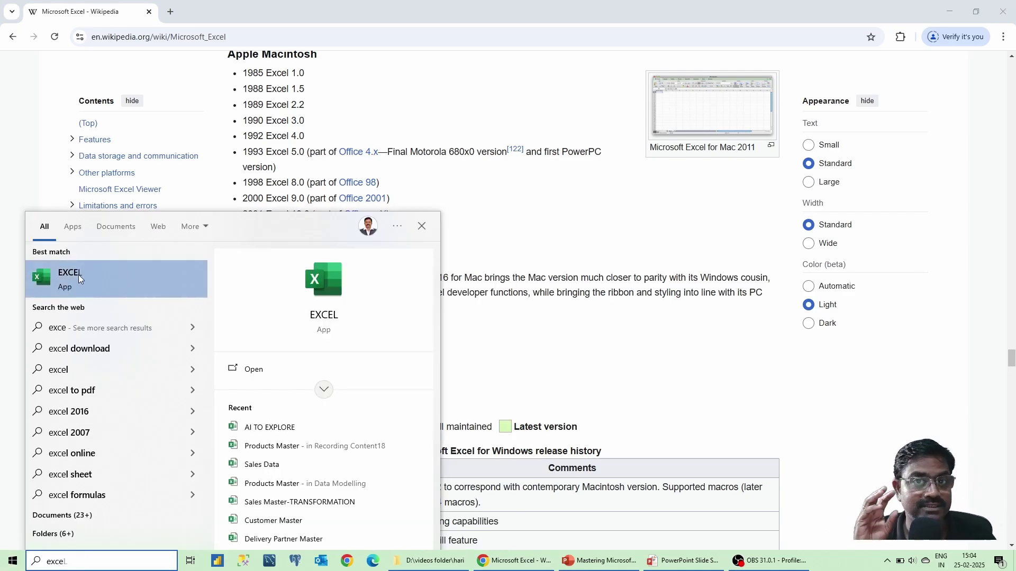
{"action": "type", "text": "l"}
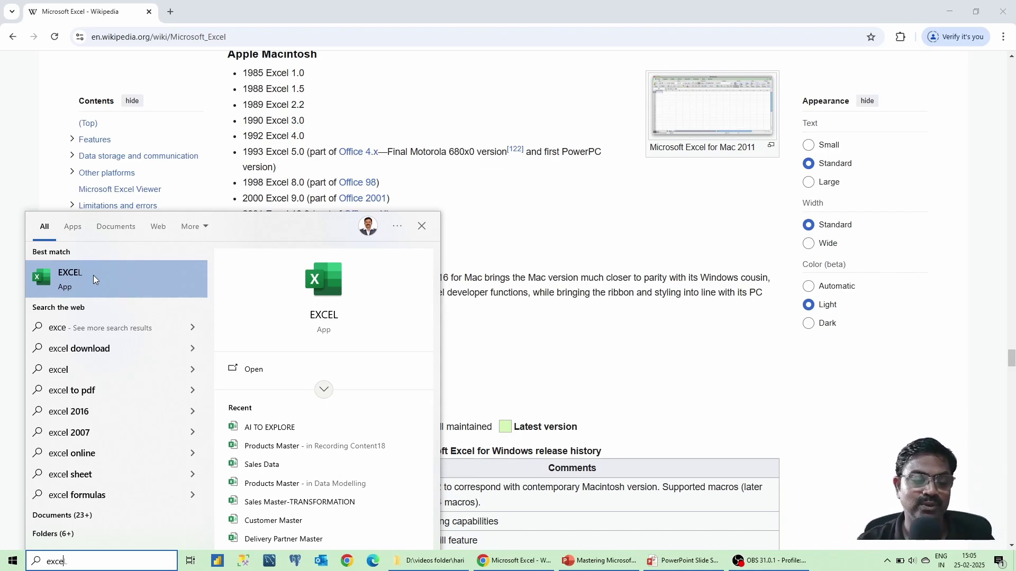
{"action": "type", "text": "l"}
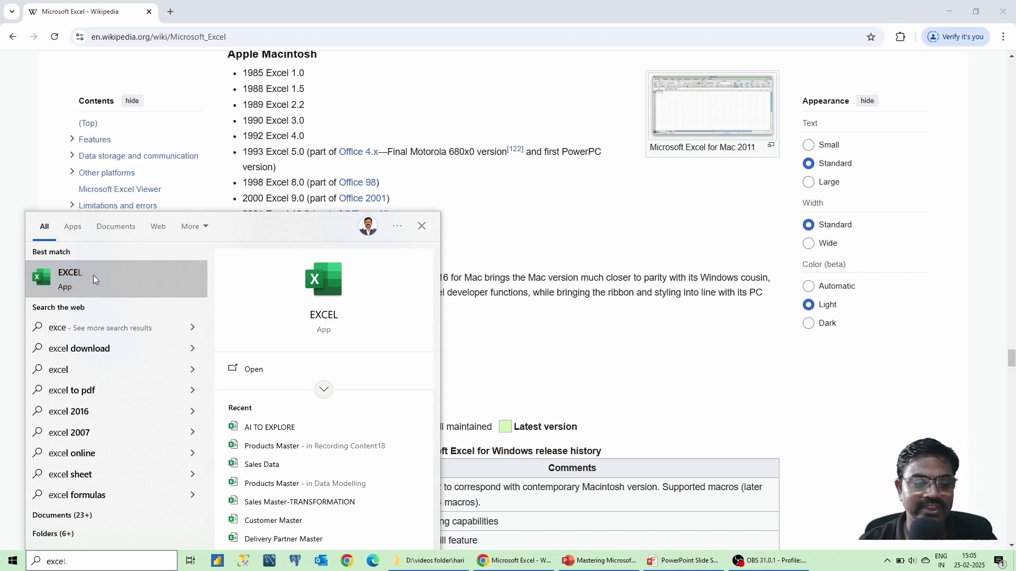
{"action": "left_click", "coordinate": [93, 275]}
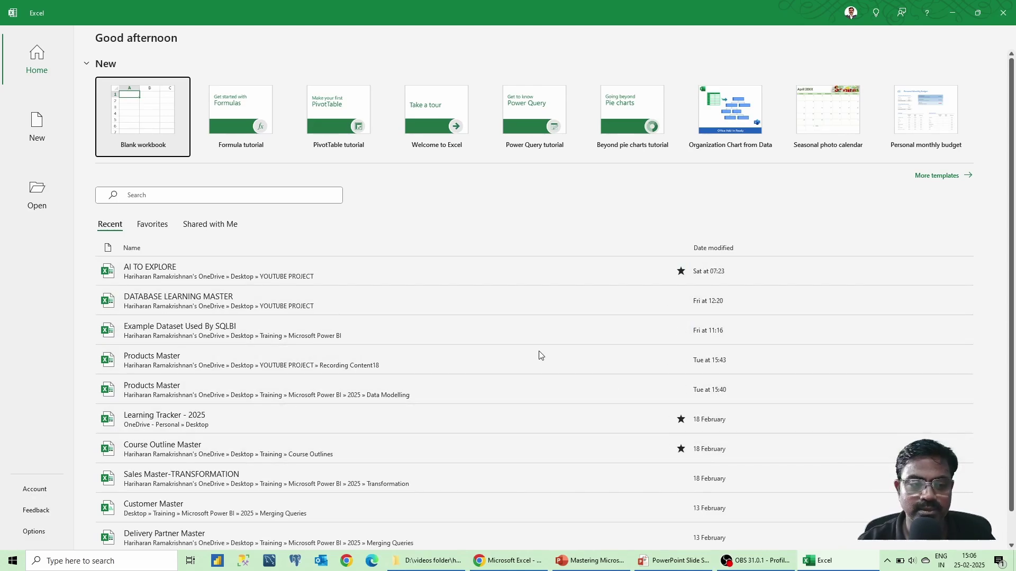
Review the Favorites, Shared with Me and Recent workbook lists on the Excel start screen
{"action": "left_click", "coordinate": [152, 225]}
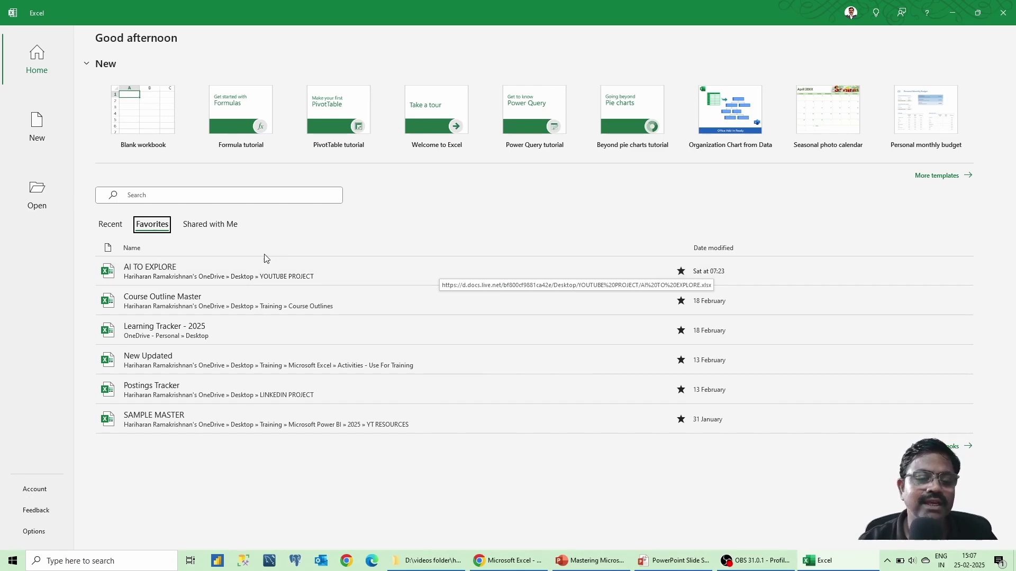
{"action": "left_click", "coordinate": [214, 227]}
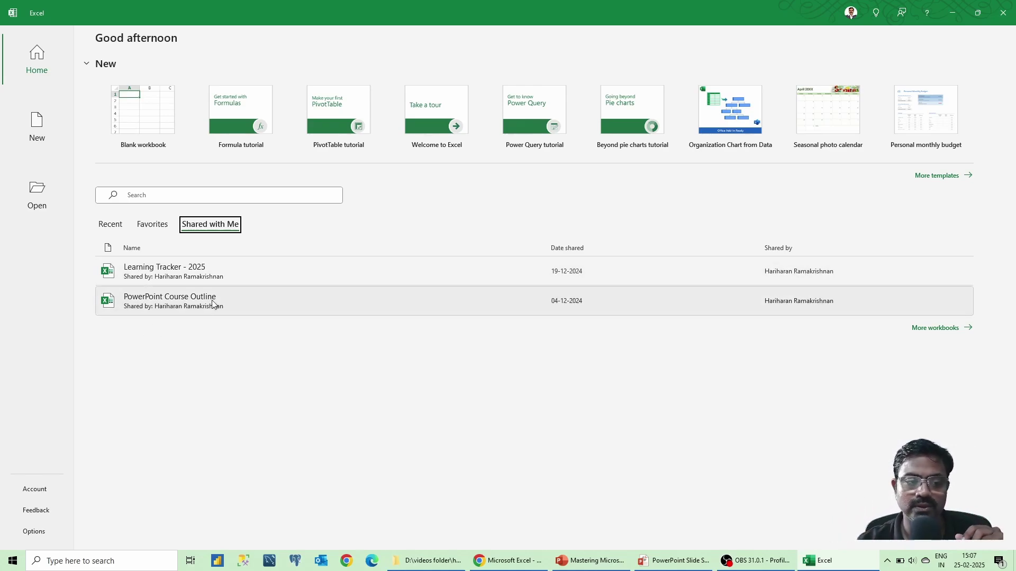
{"action": "left_click", "coordinate": [117, 227]}
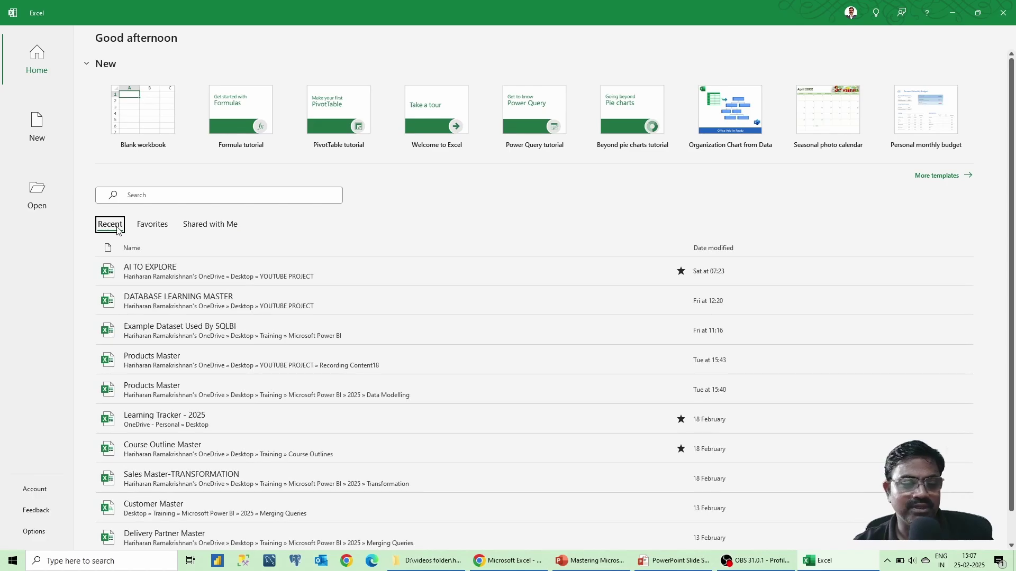
{"action": "left_click", "coordinate": [160, 229]}
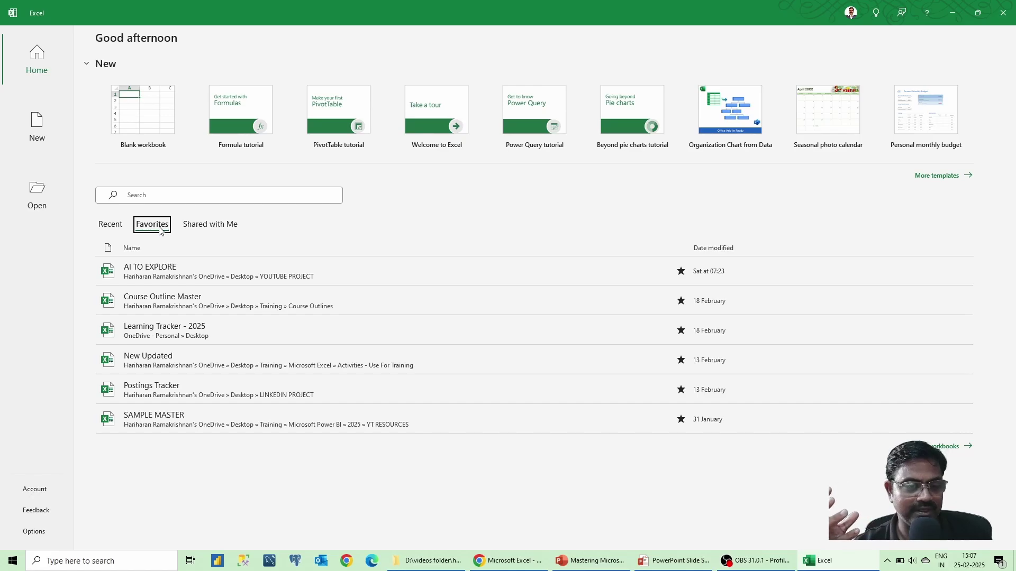
{"action": "left_click", "coordinate": [195, 226]}
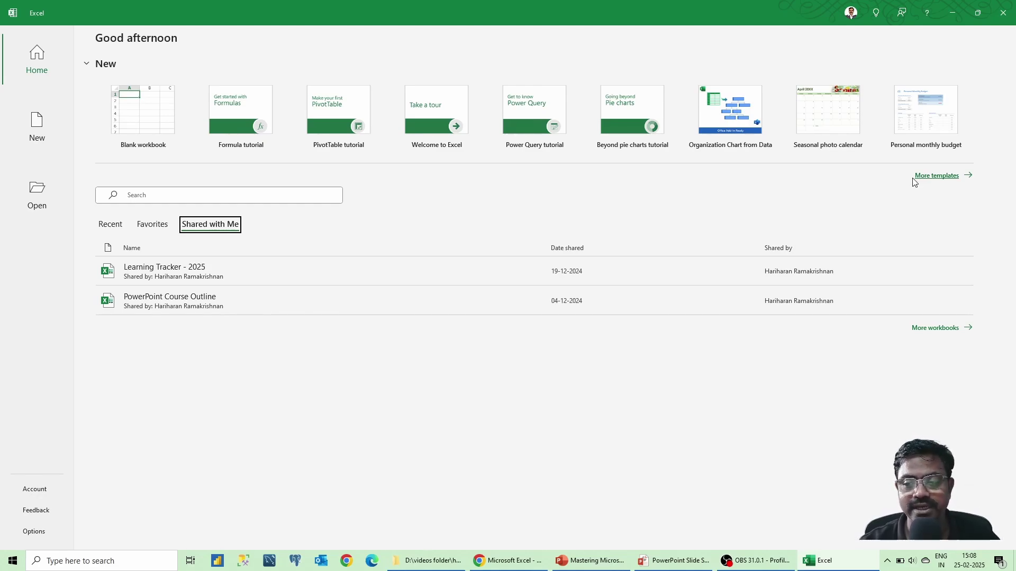
Open the full template gallery for new workbooks and browse the available templates
{"action": "left_click", "coordinate": [942, 176]}
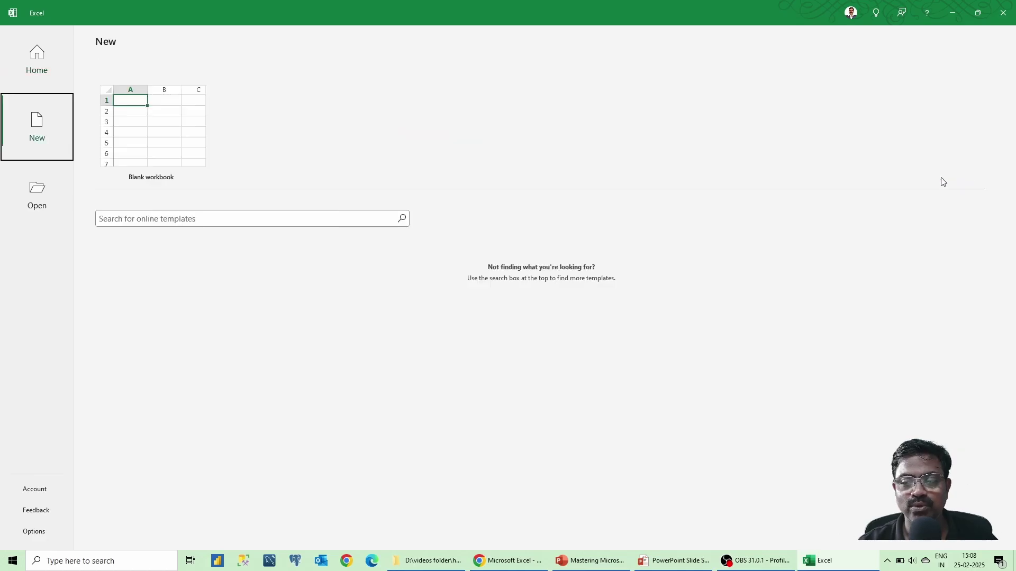
{"action": "scroll", "coordinate": [854, 288], "scroll_direction": "down", "scroll_amount": 3}
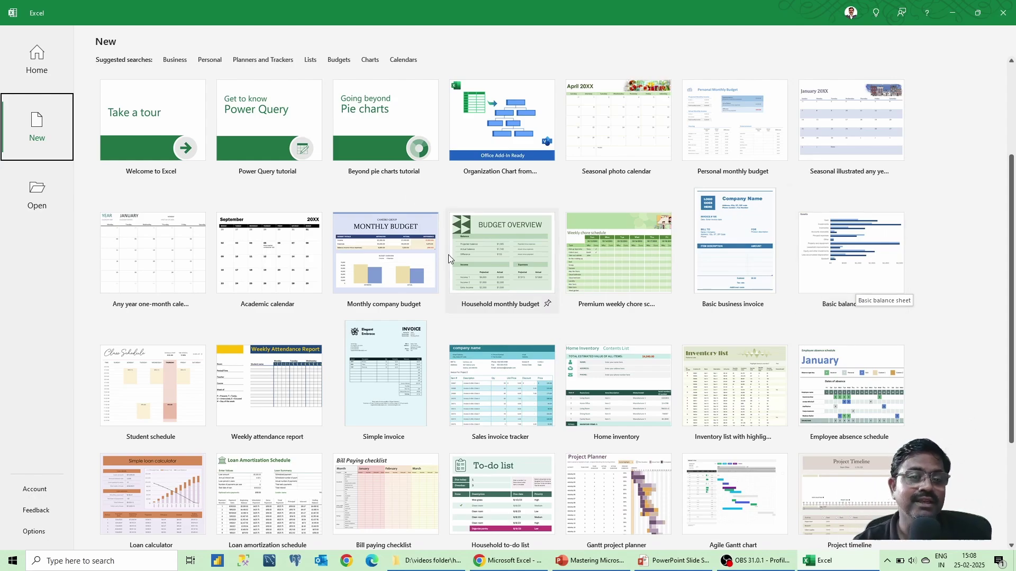
Look through the Business templates and return to the full template gallery
{"action": "scroll", "coordinate": [199, 192], "scroll_direction": "up", "scroll_amount": 1}
{"action": "left_click", "coordinate": [176, 111]}
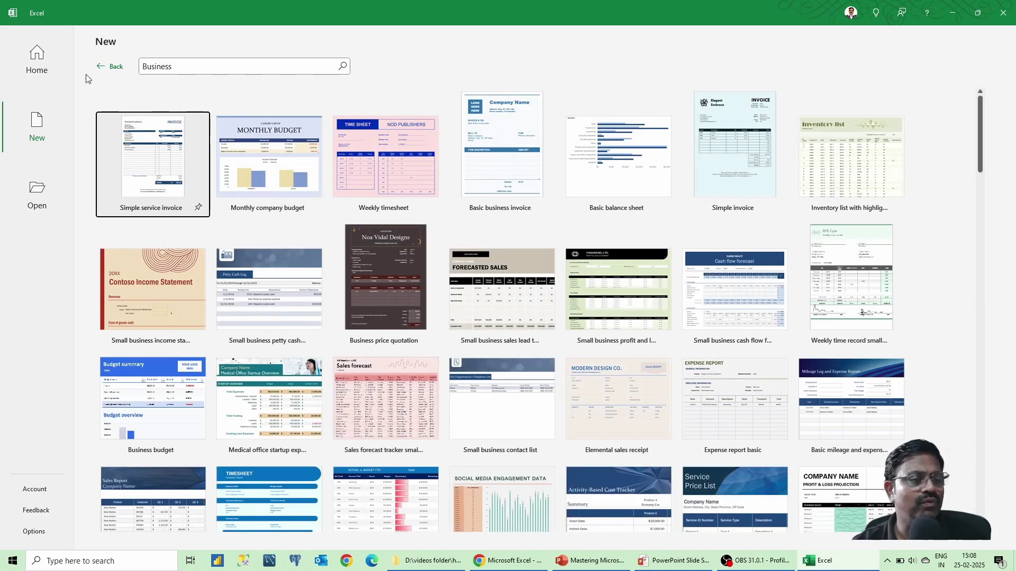
{"action": "left_click", "coordinate": [109, 67]}
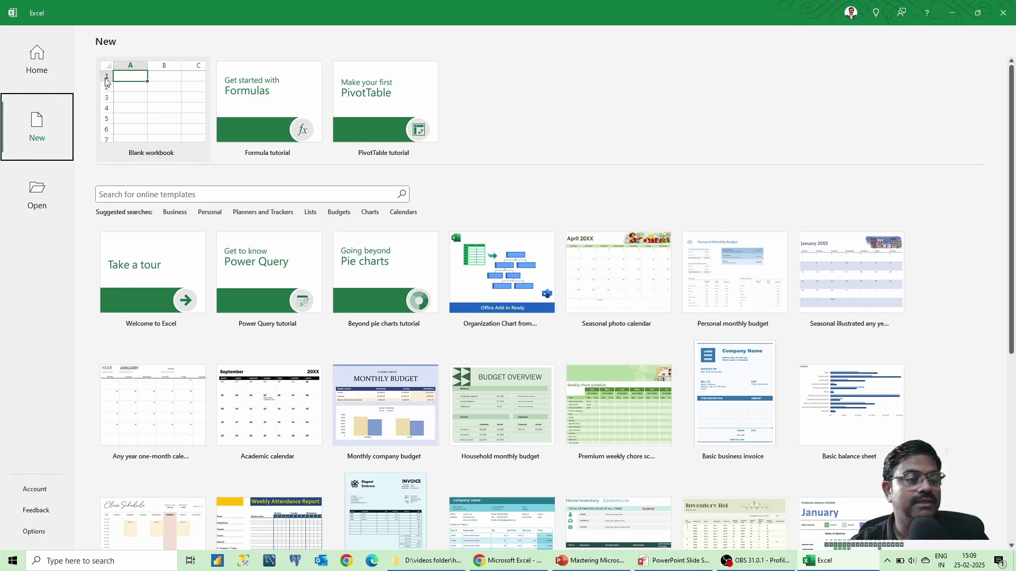
Return to the start screen and create a blank workbook
{"action": "left_click", "coordinate": [37, 69]}
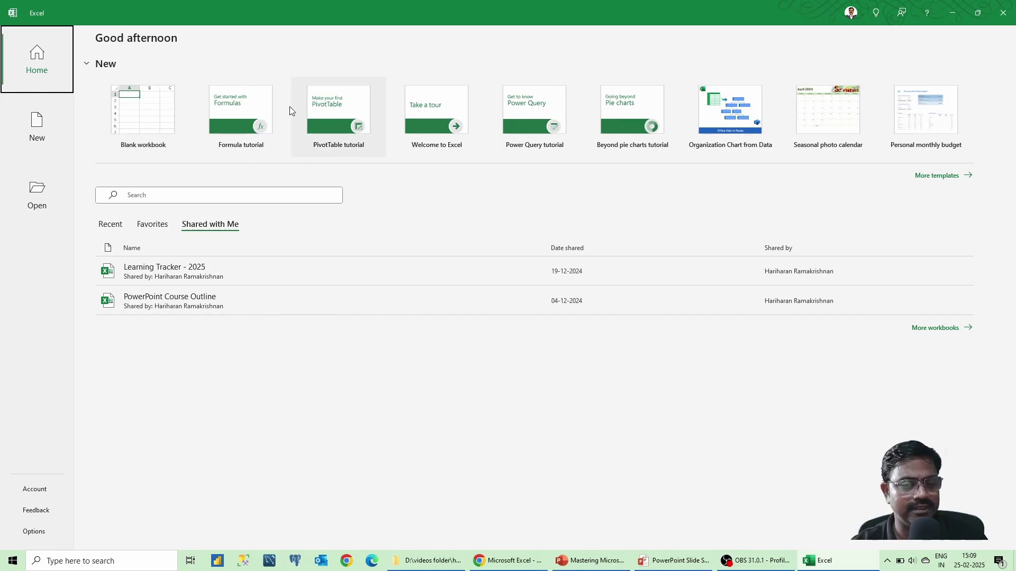
{"action": "left_click", "coordinate": [130, 124]}
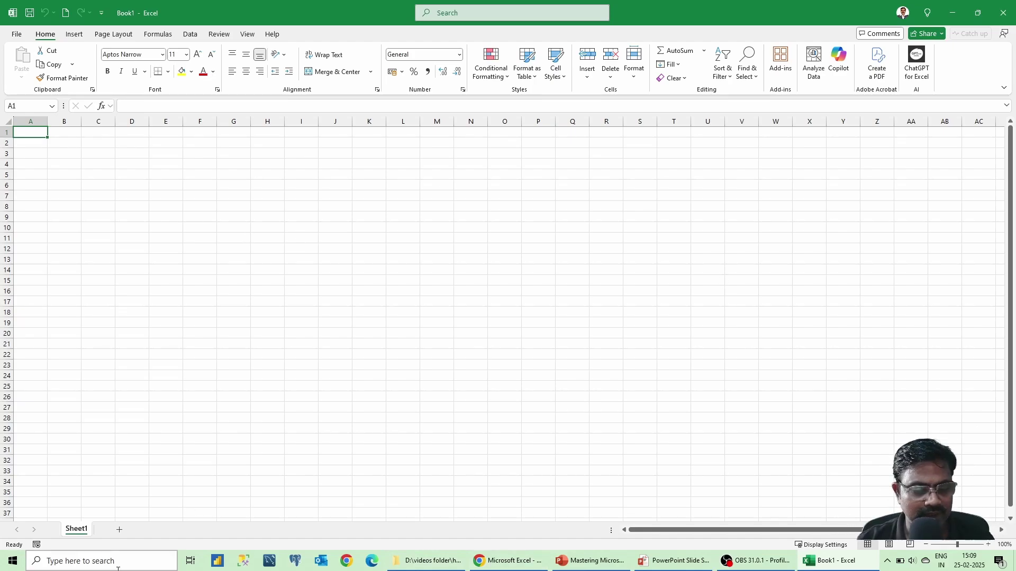
Search Windows for "magni" and launch the Magnifier
{"action": "left_click", "coordinate": [64, 561]}
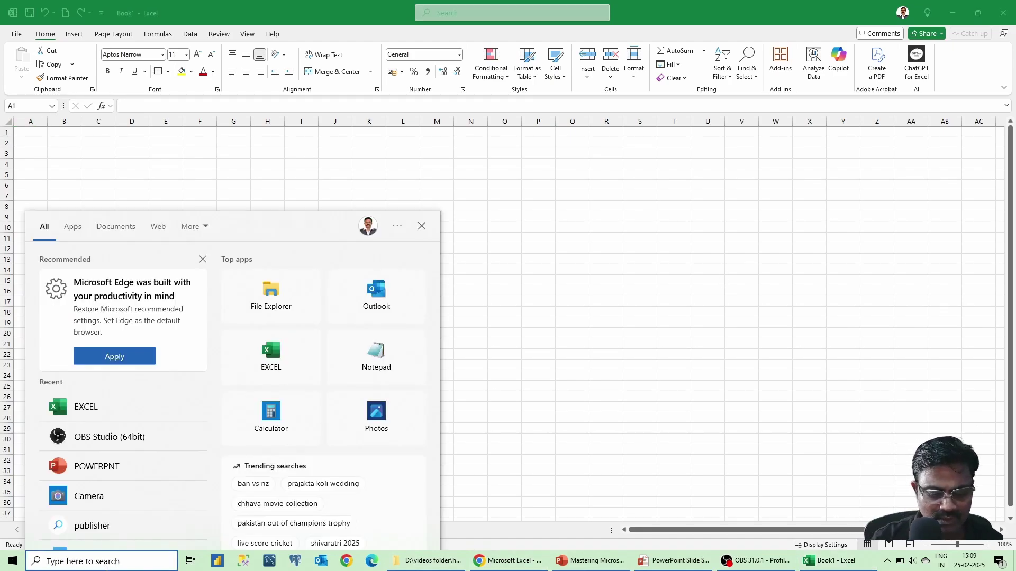
{"action": "type", "text": "magni"}
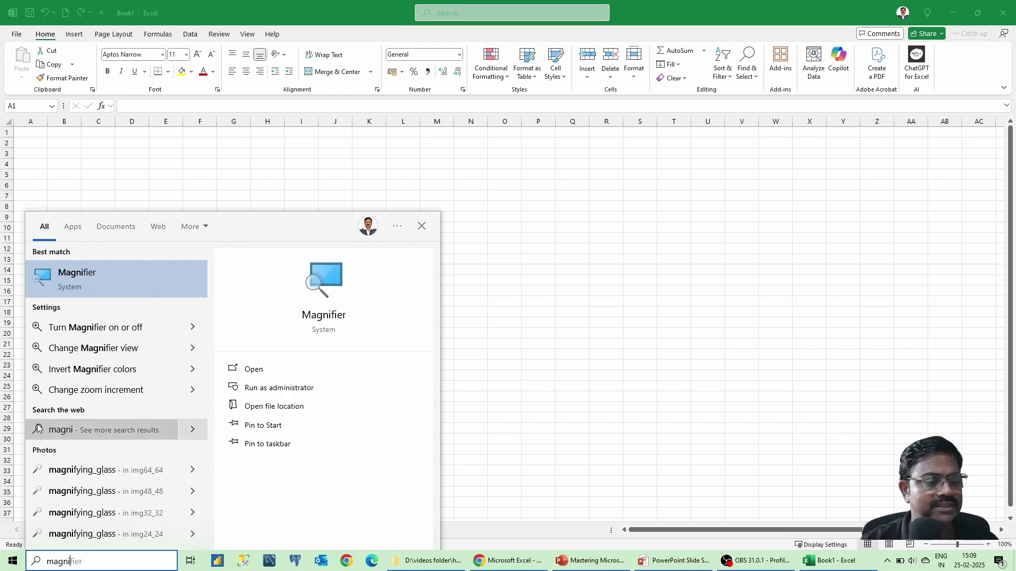
{"action": "left_click", "coordinate": [100, 287]}
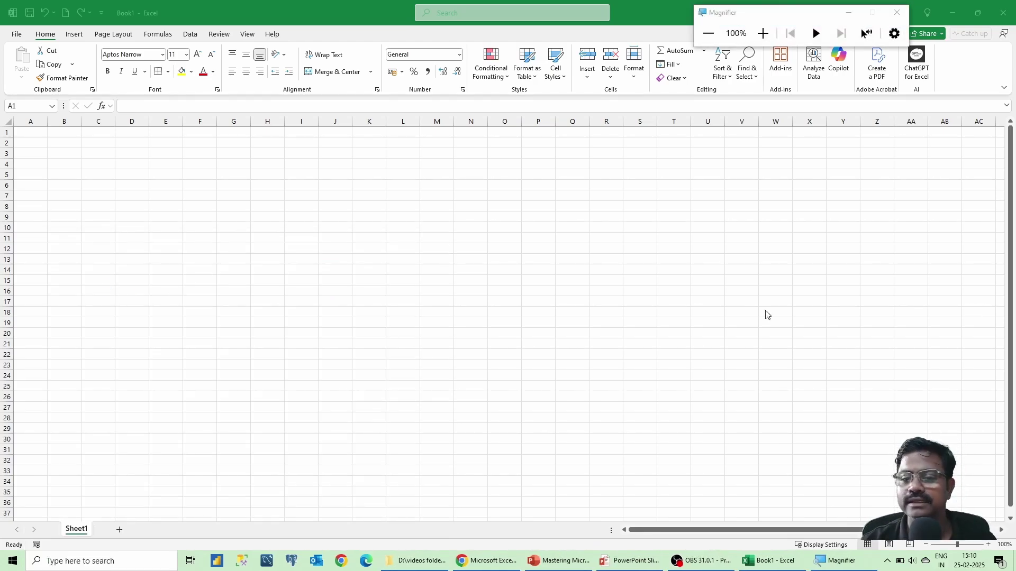
Try the Magnifier's zoom at 200% and 100%, and close it after checking its settings
{"action": "left_click", "coordinate": [763, 34]}
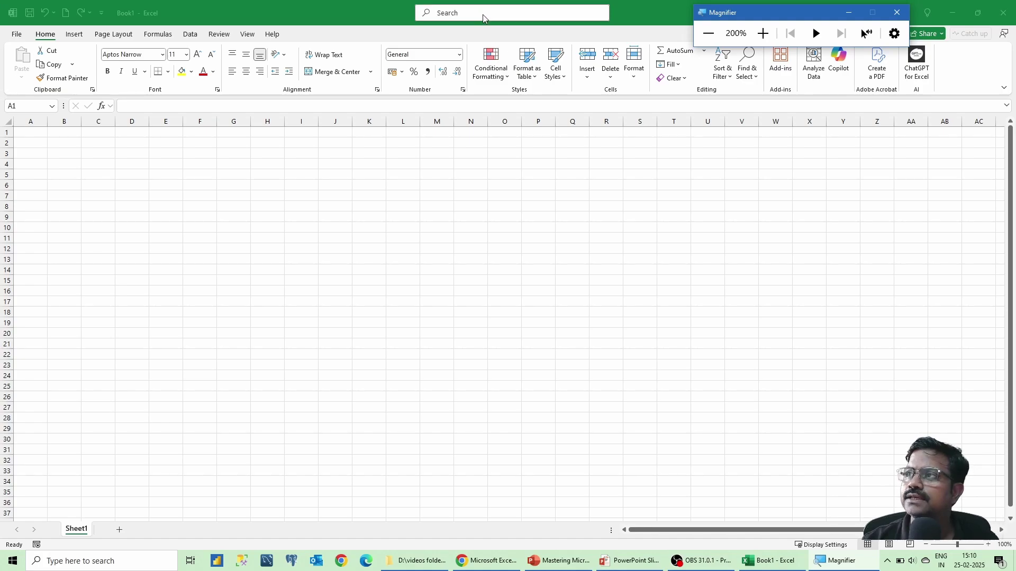
{"action": "left_click", "coordinate": [709, 38]}
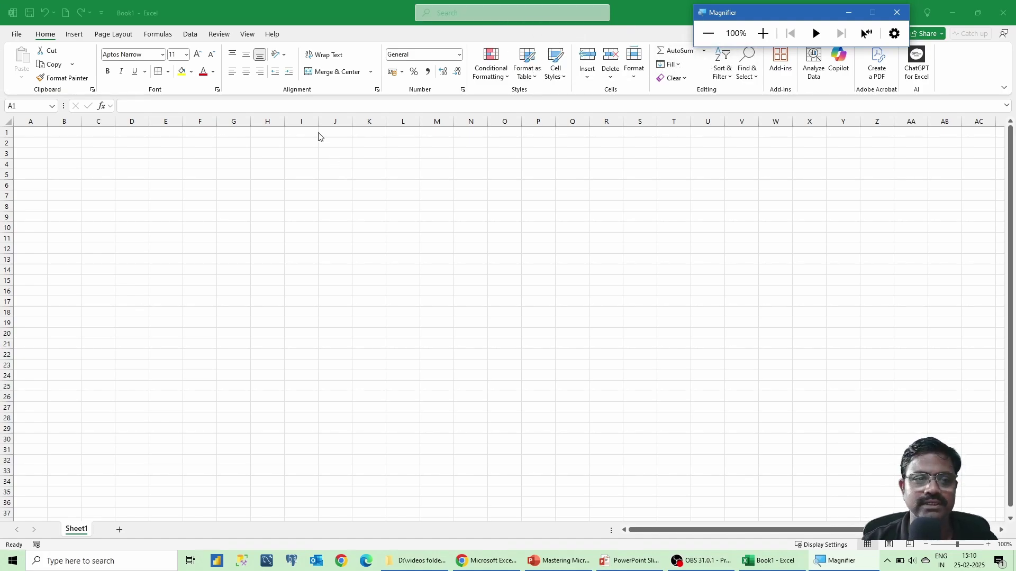
{"action": "left_click", "coordinate": [755, 36]}
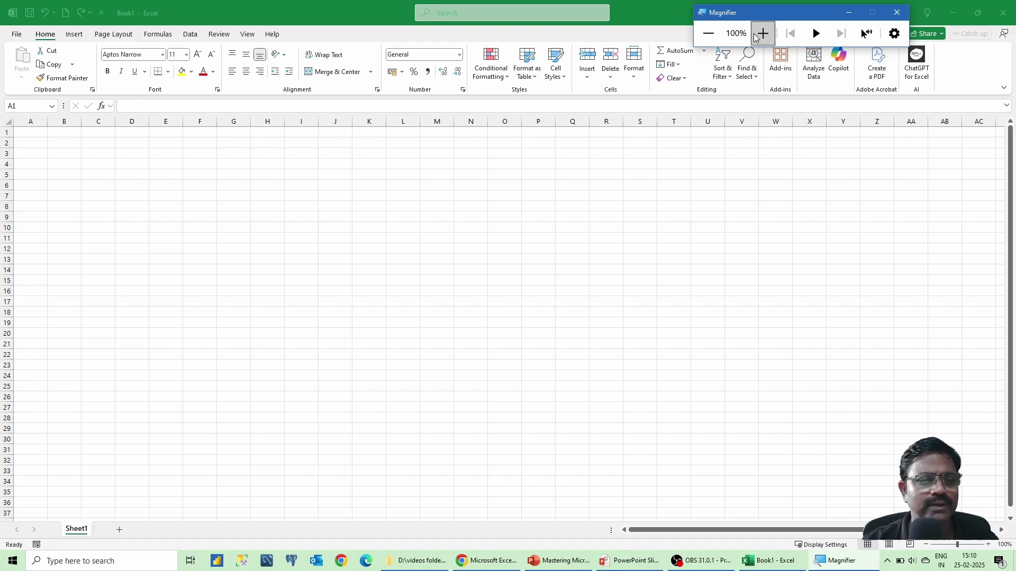
{"action": "left_click", "coordinate": [702, 36]}
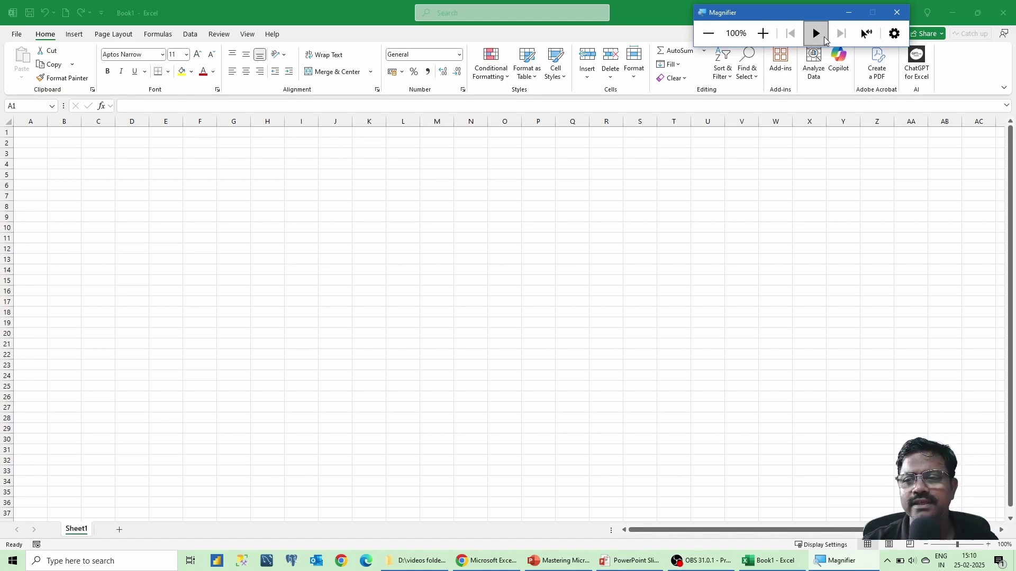
{"action": "left_click", "coordinate": [894, 34]}
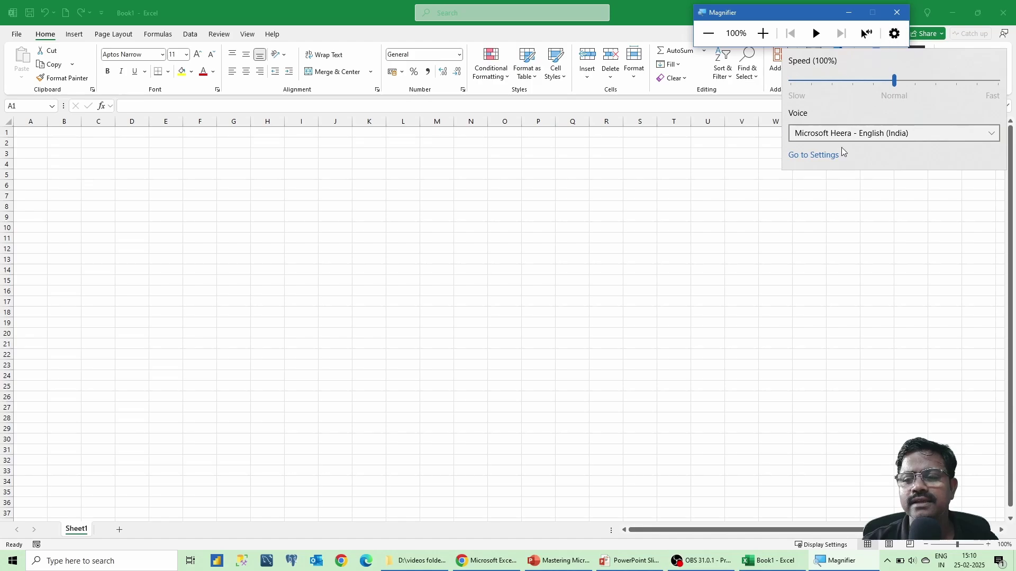
{"action": "left_click", "coordinate": [900, 15]}
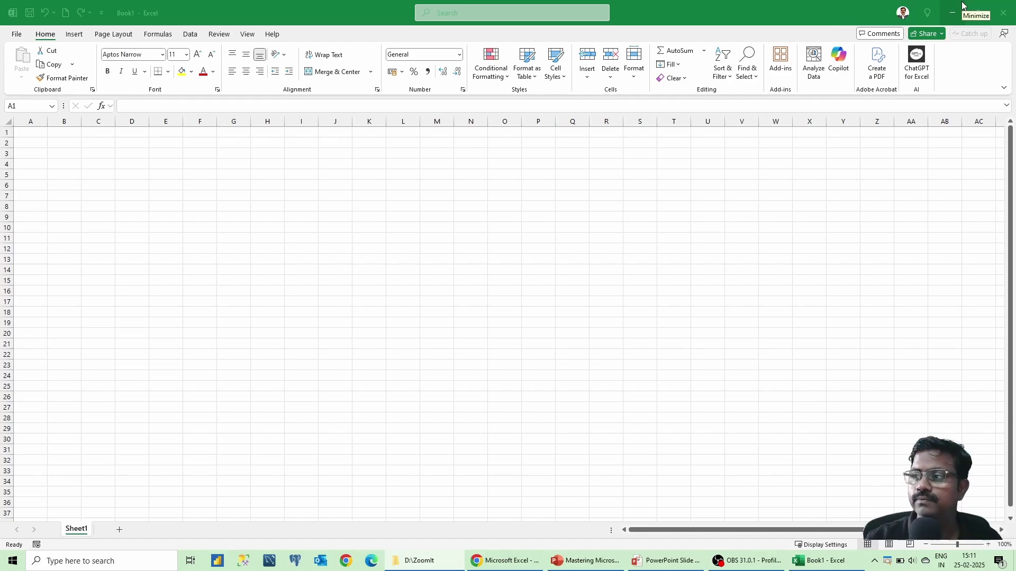
{"action": "left_click", "coordinate": [322, 268]}
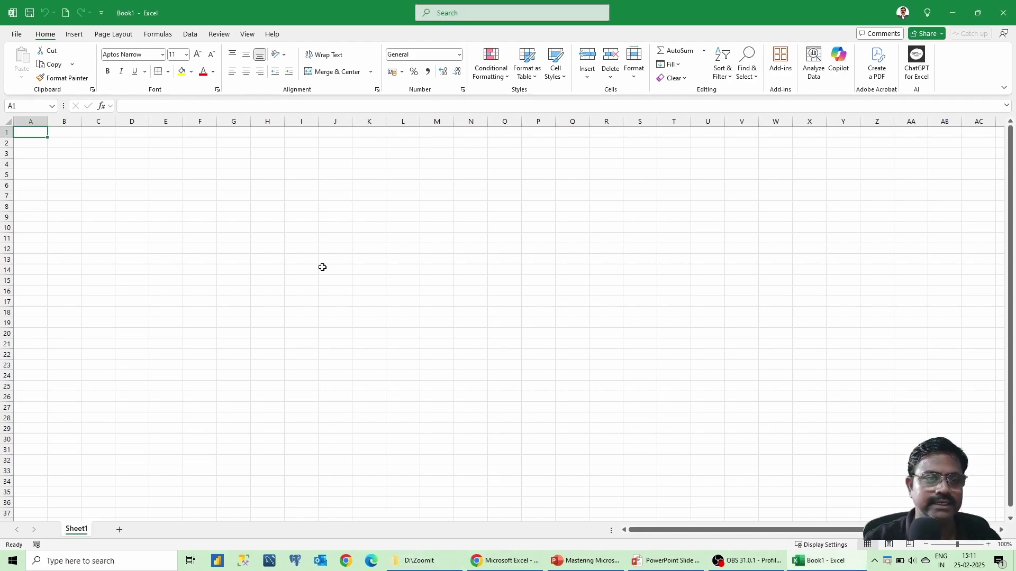
{"action": "key", "text": "ctrl+4"}
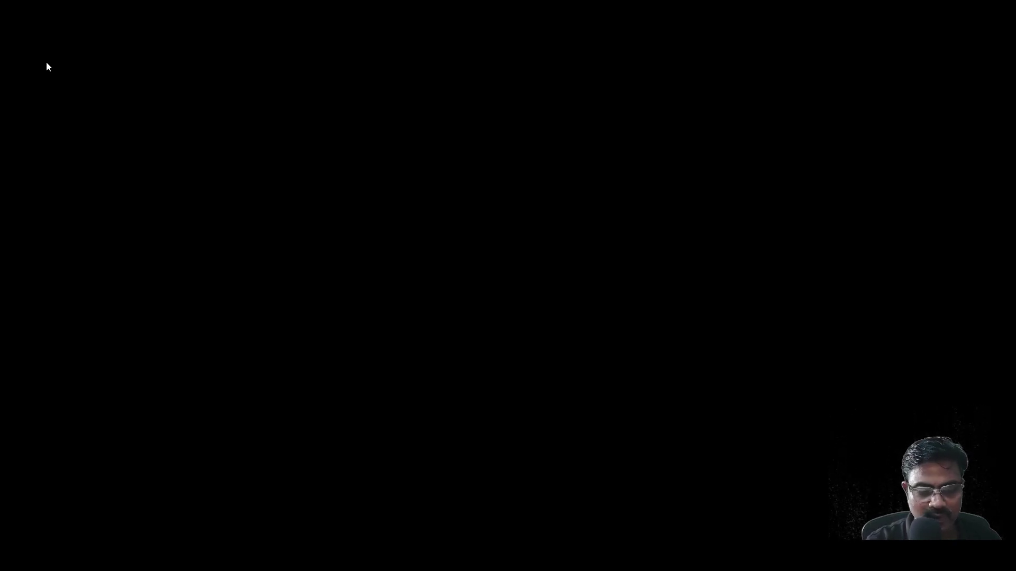
{"action": "key", "text": "alt+Tab"}
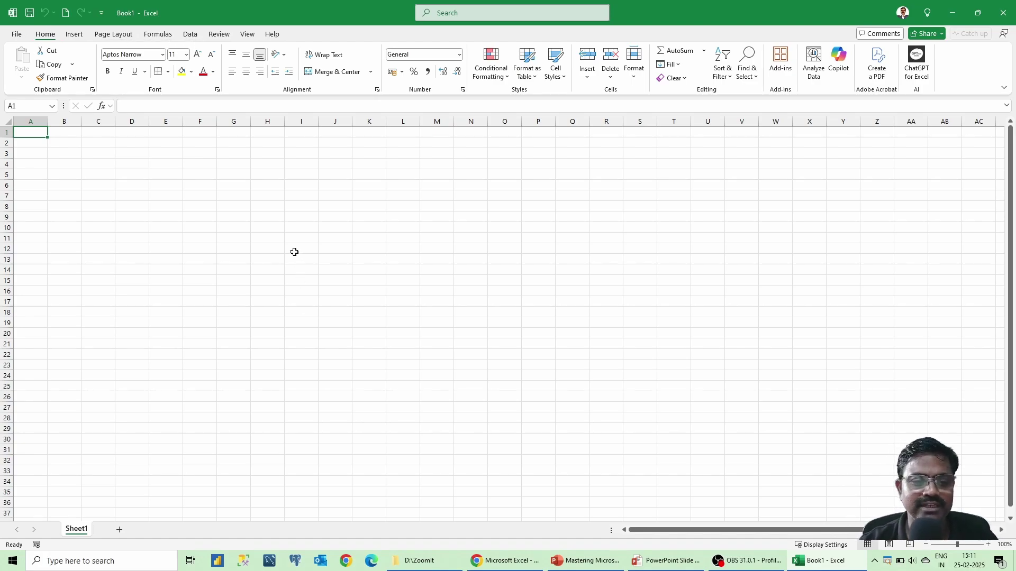
Enlarge the sheet to 235% and enter "BACKSTAGE VIEW" in cell C3 and "TABS" in C4
{"action": "scroll", "coordinate": [259, 257], "scroll_direction": "up", "scroll_amount": 9, "text": "ctrl"}
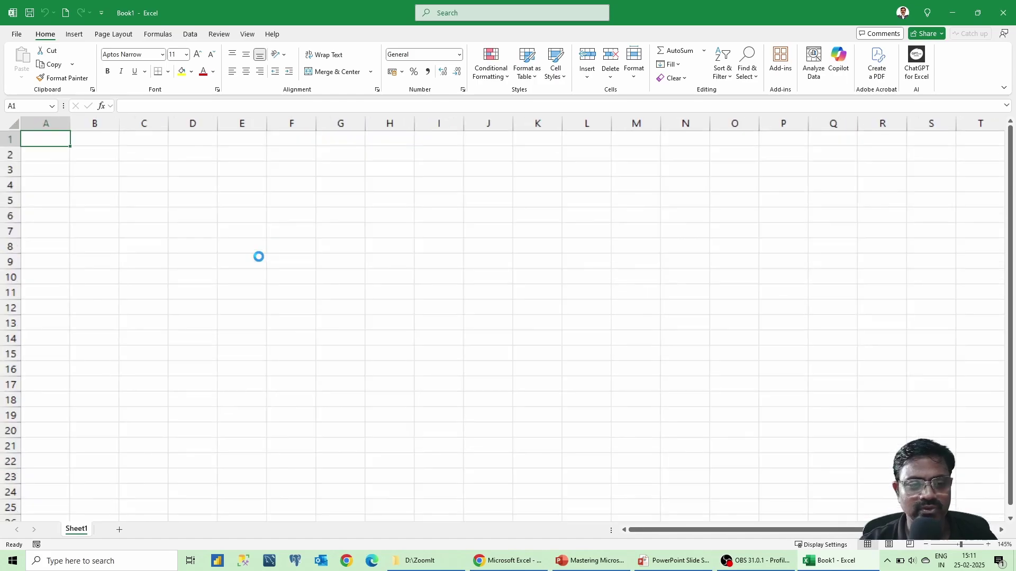
{"action": "left_click", "coordinate": [244, 208]}
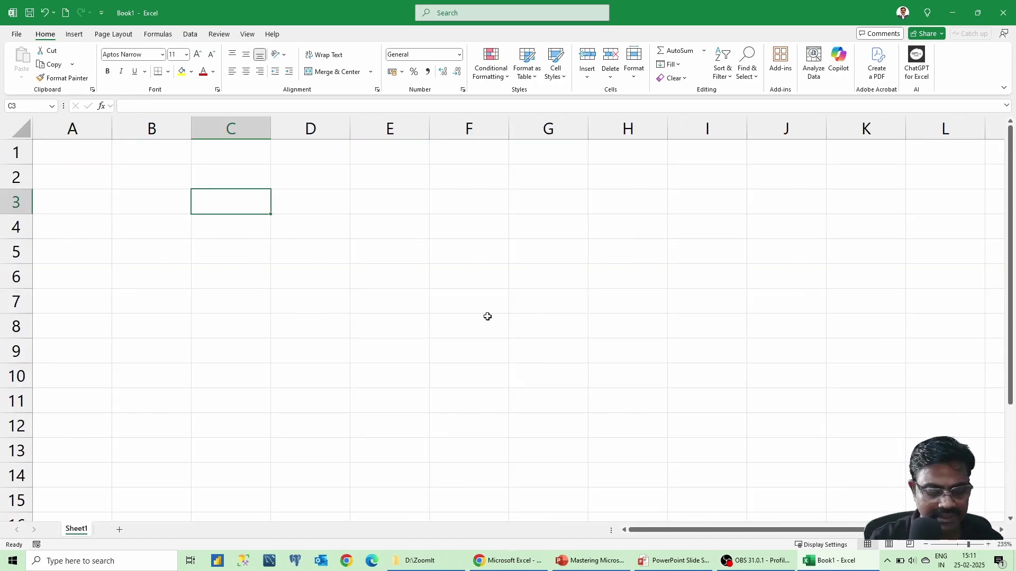
{"action": "type", "text": "BACKSTAGE VIEW"}
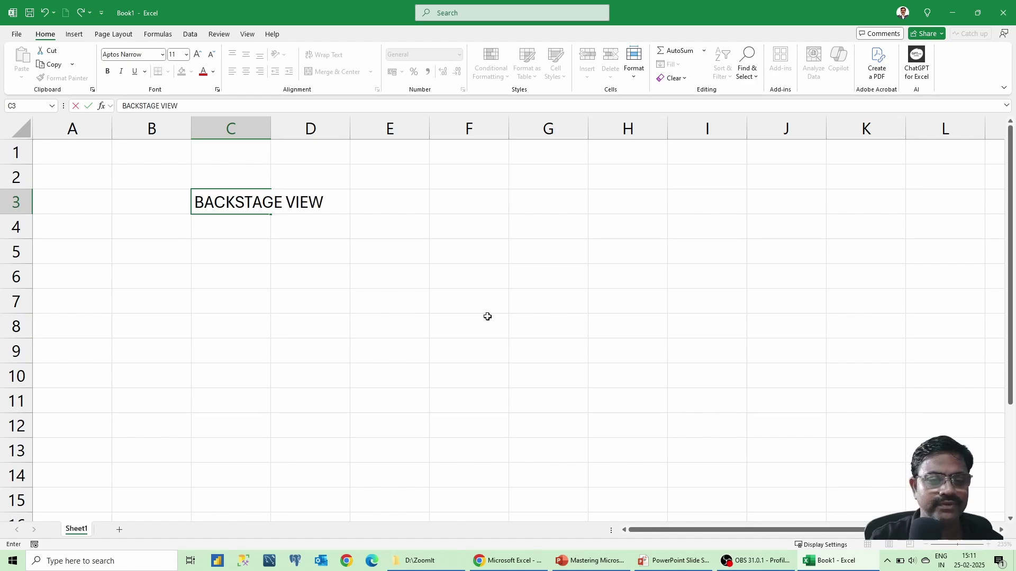
{"action": "key", "text": "Return"}
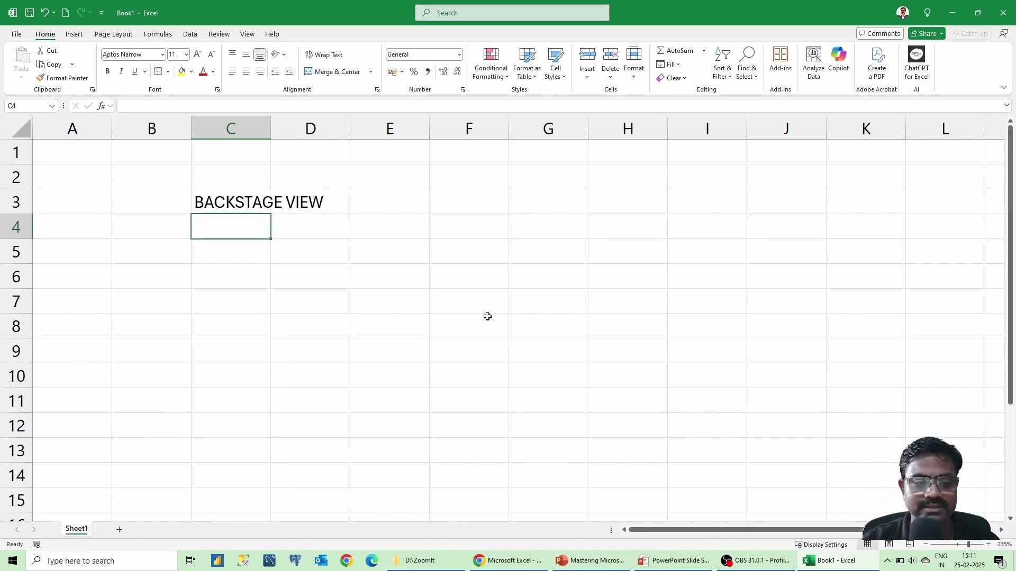
{"action": "type", "text": "TABS"}
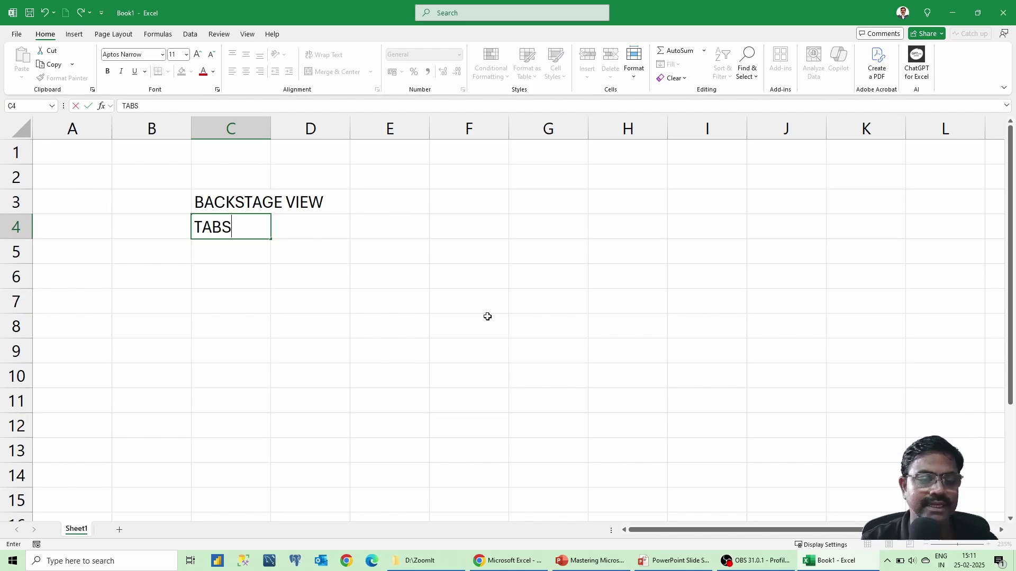
{"action": "key", "text": "Return"}
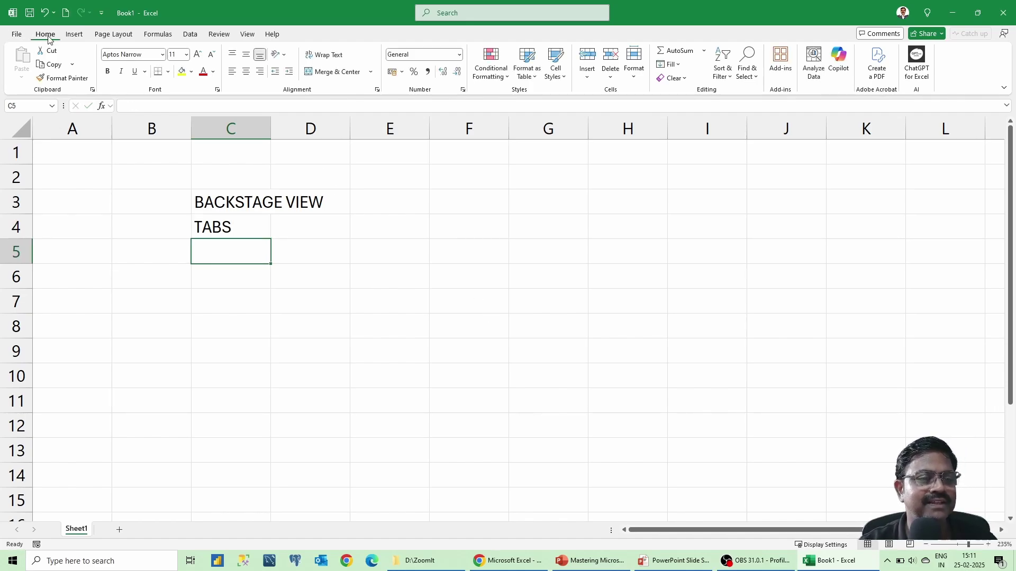
Examine the ribbon commands for Page Layout, Formulas, Data, Review and Insert, ending on the Home commands
{"action": "left_click", "coordinate": [114, 35]}
{"action": "left_click", "coordinate": [161, 36]}
{"action": "left_click", "coordinate": [191, 35]}
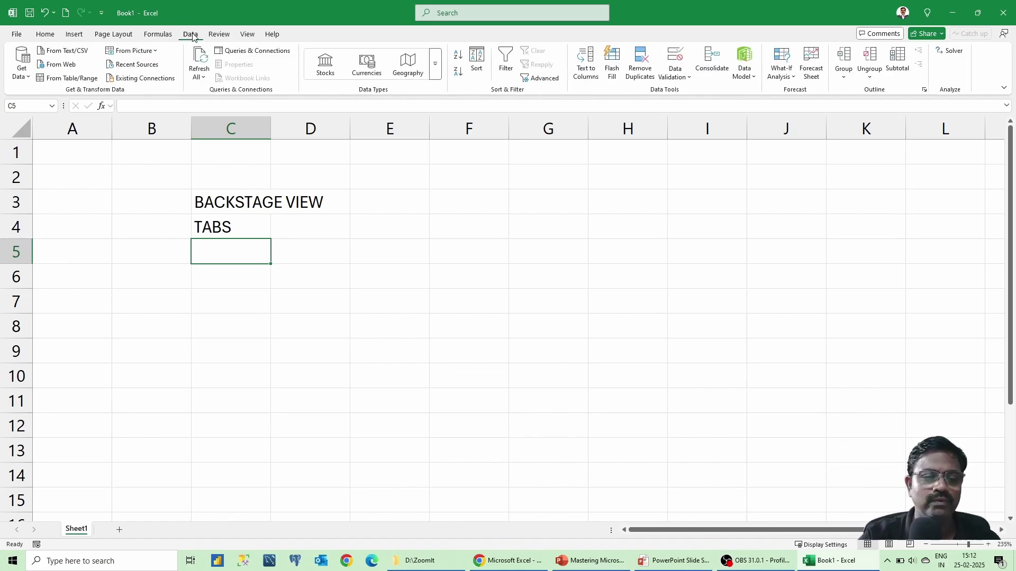
{"action": "left_click", "coordinate": [217, 35]}
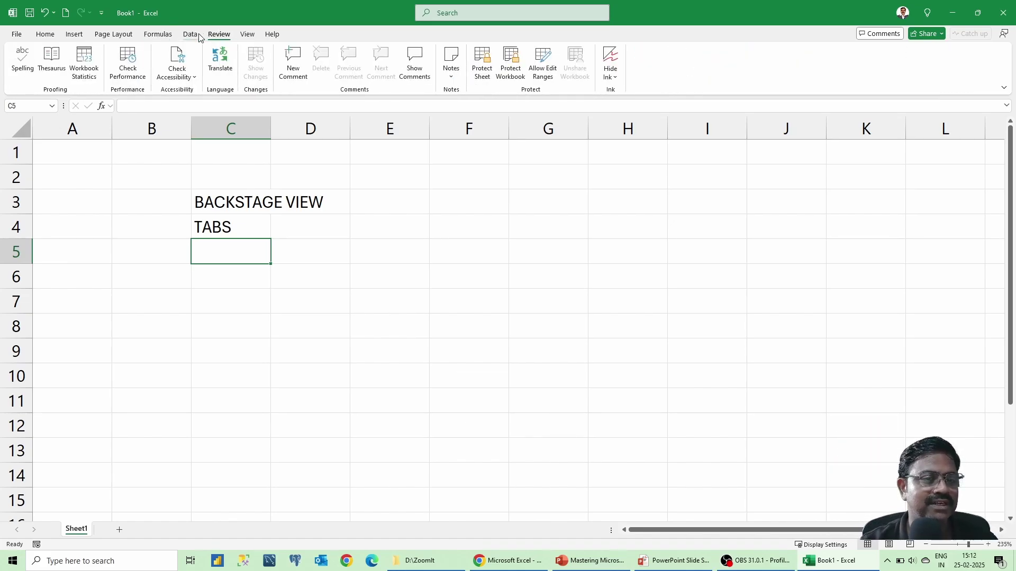
{"action": "left_click", "coordinate": [197, 37]}
{"action": "left_click", "coordinate": [158, 35]}
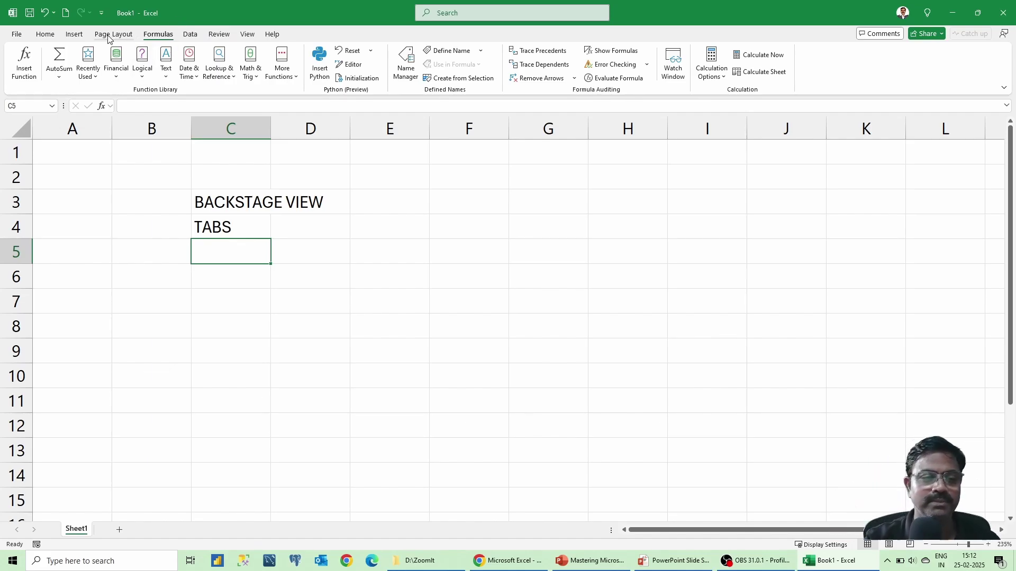
{"action": "left_click", "coordinate": [75, 35]}
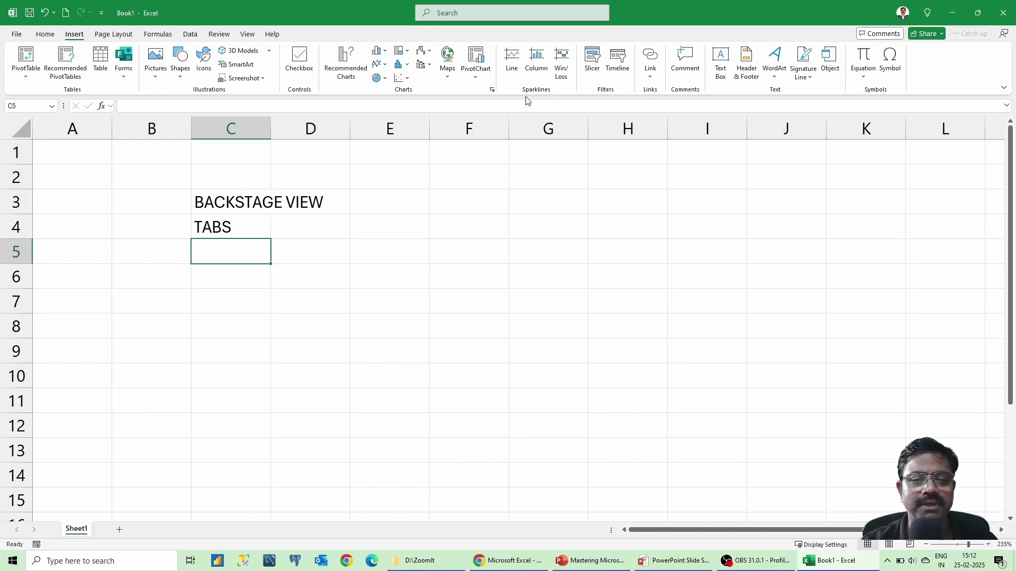
{"action": "left_click", "coordinate": [45, 36]}
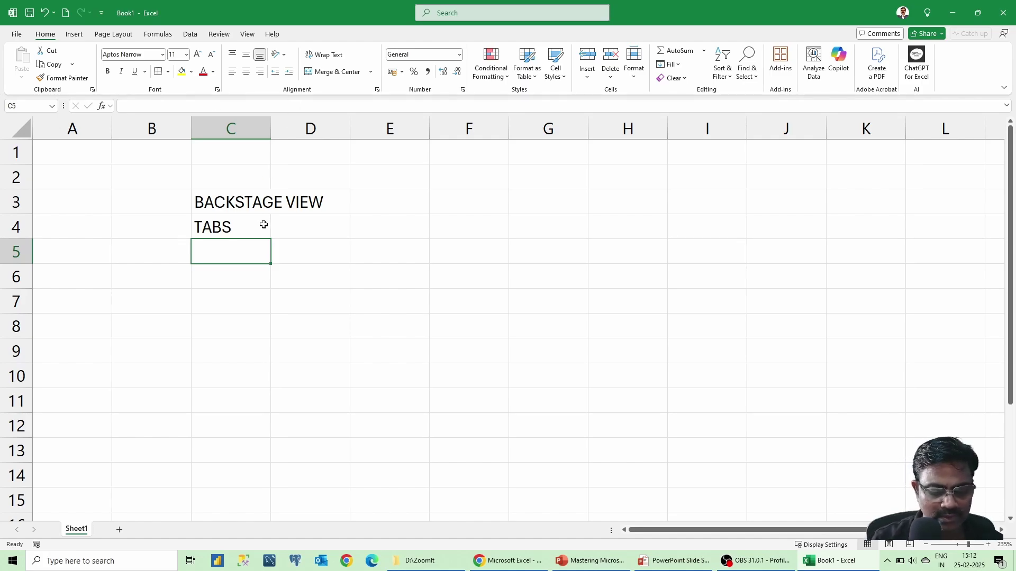
Enter "GROUPS" in cell C5, below the TABS entry
{"action": "type", "text": "gROUP"}
{"action": "key", "text": "BackSpace"}
{"action": "key", "text": "BackSpace"}
{"action": "key", "text": "BackSpace"}
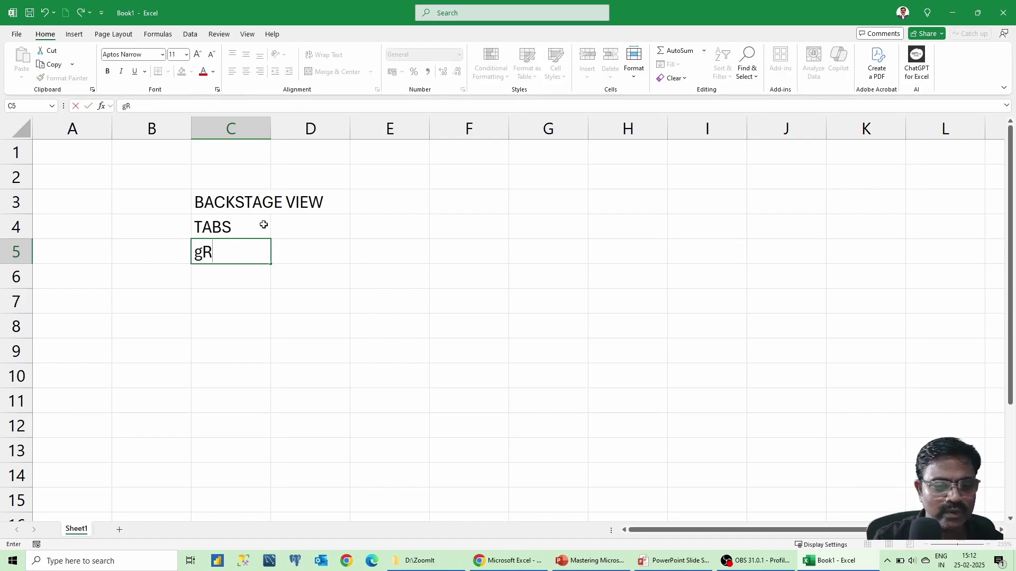
{"action": "key", "text": "BackSpace"}
{"action": "key", "text": "BackSpace"}
{"action": "type", "text": "GROUPS"}
{"action": "key", "text": "Return"}
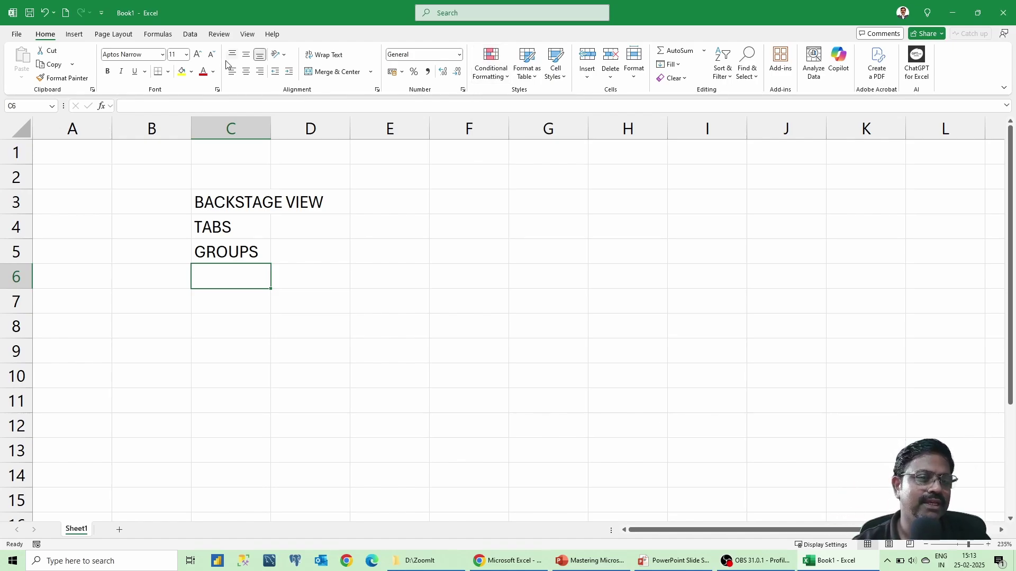
Examine how the Data and Review ribbon commands are organised into groups
{"action": "left_click", "coordinate": [186, 36]}
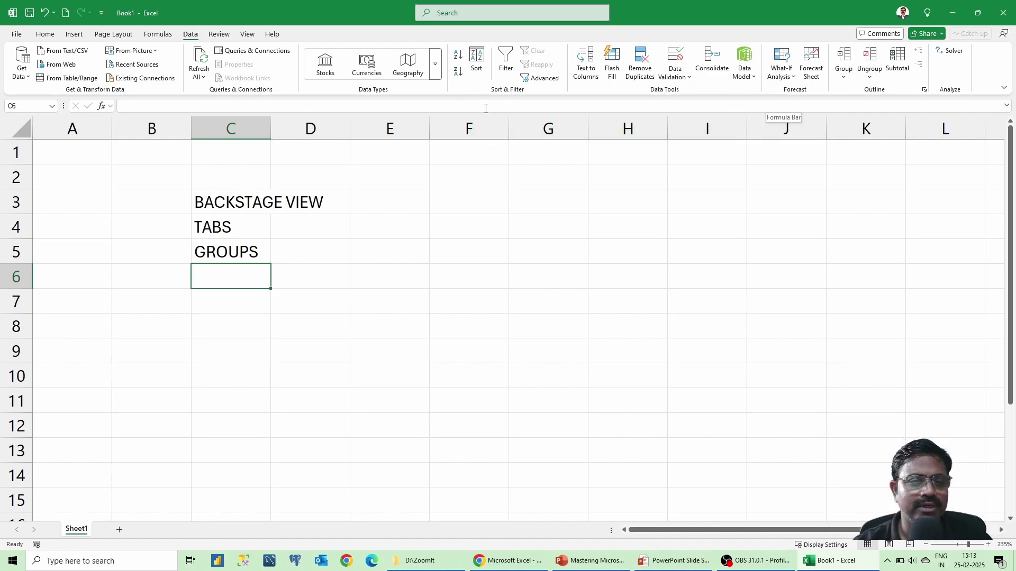
{"action": "left_click", "coordinate": [218, 34]}
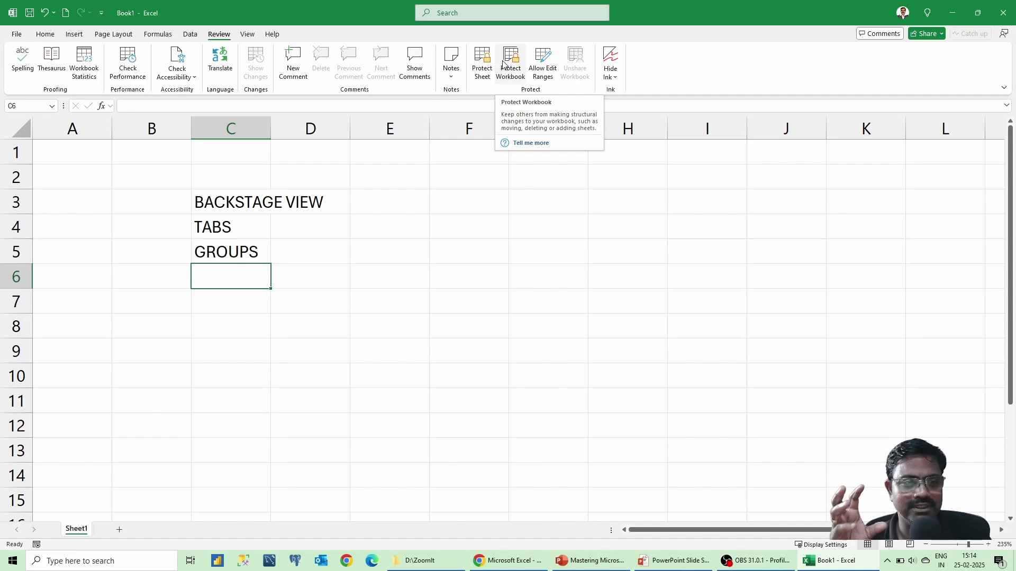
{"action": "left_click", "coordinate": [186, 34]}
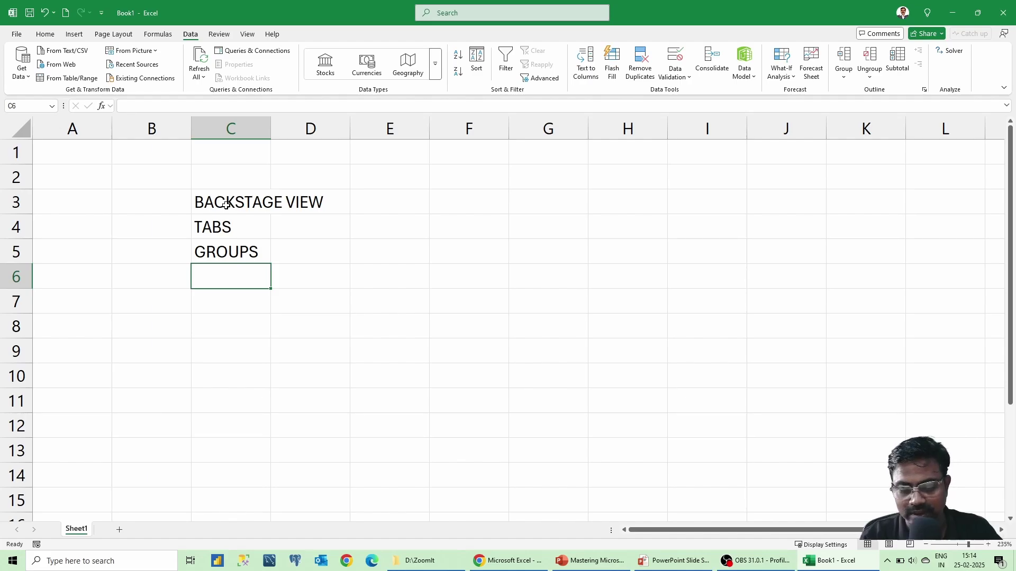
Enter "QUICK ACCESS TOOLBAR" in cell C6 and "(QAT)" in C7, and reselect C6
{"action": "type", "text": "QUICK ACCE"}
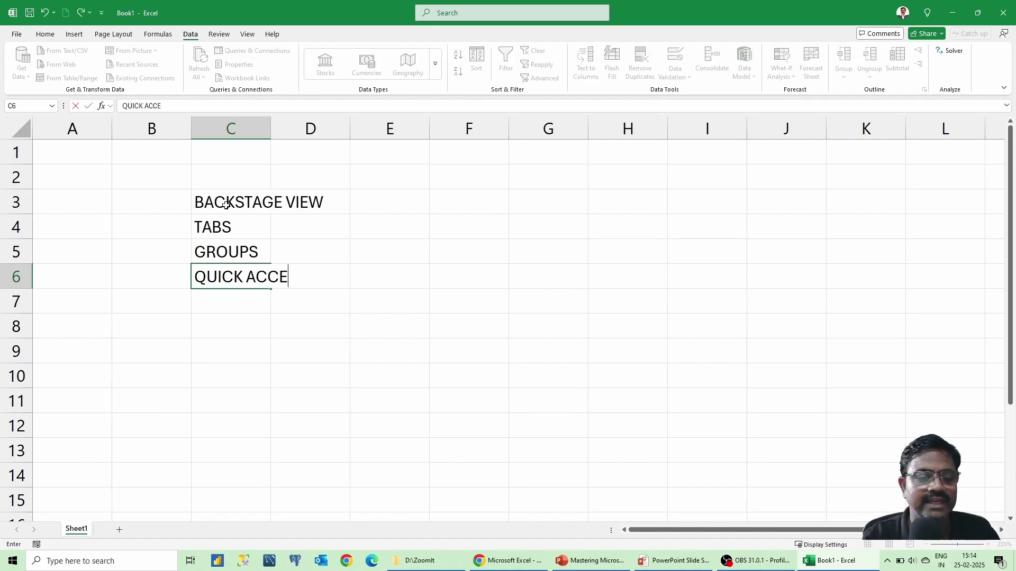
{"action": "type", "text": "SS TOOLBAR"}
{"action": "key", "text": "Return"}
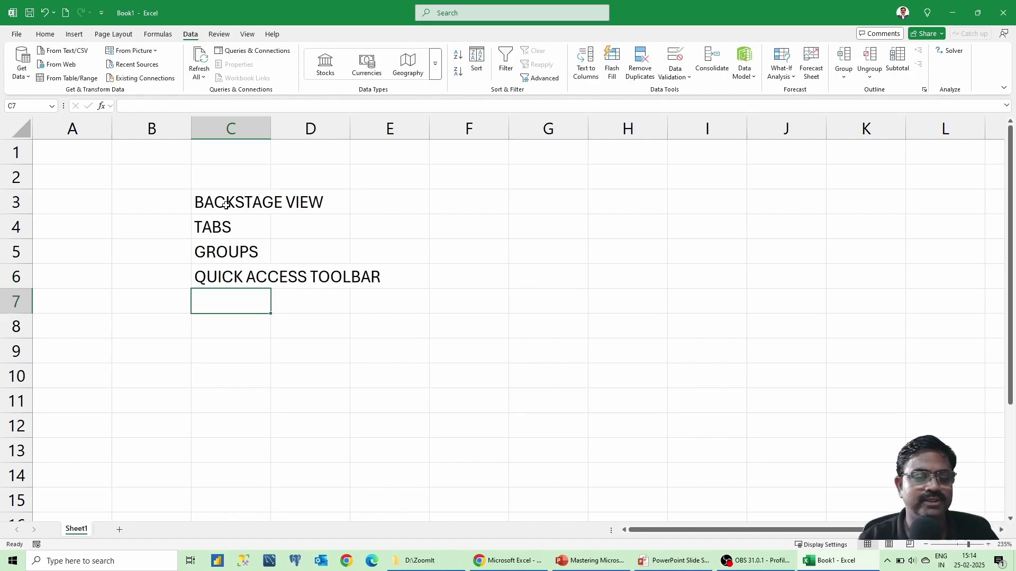
{"action": "type", "text": "(Q"}
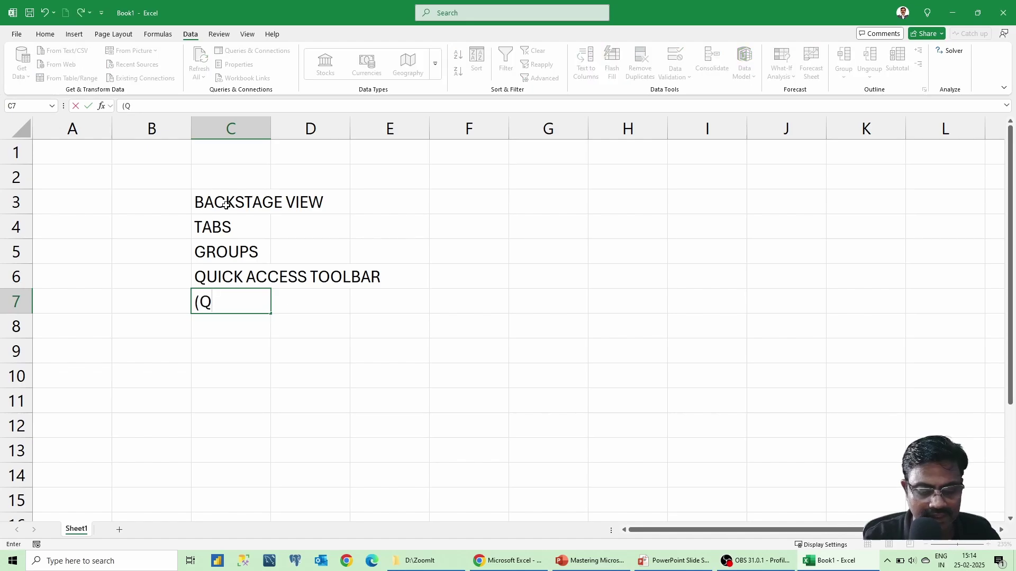
{"action": "type", "text": "AT)"}
{"action": "key", "text": "Return"}
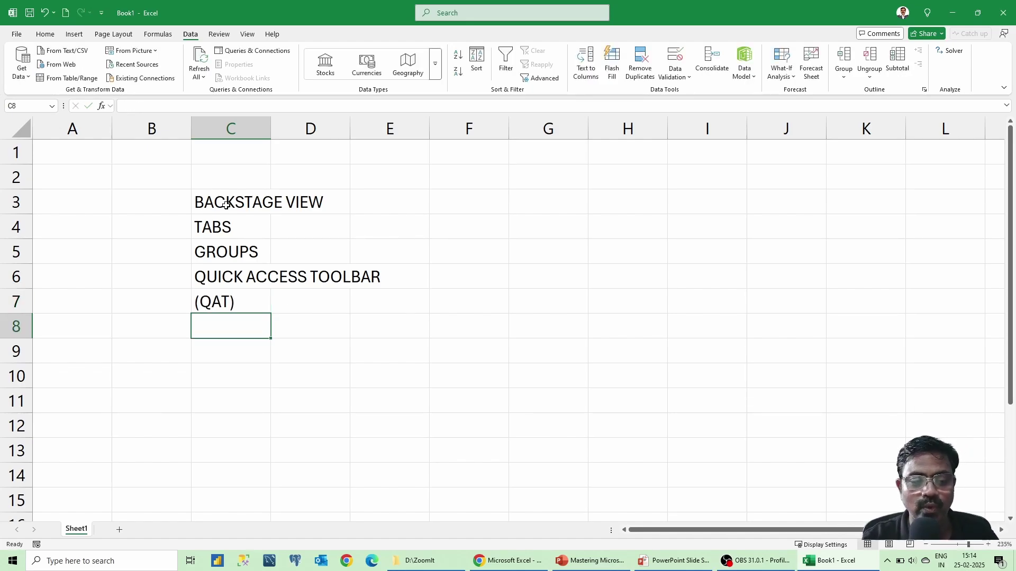
{"action": "left_click", "coordinate": [228, 275]}
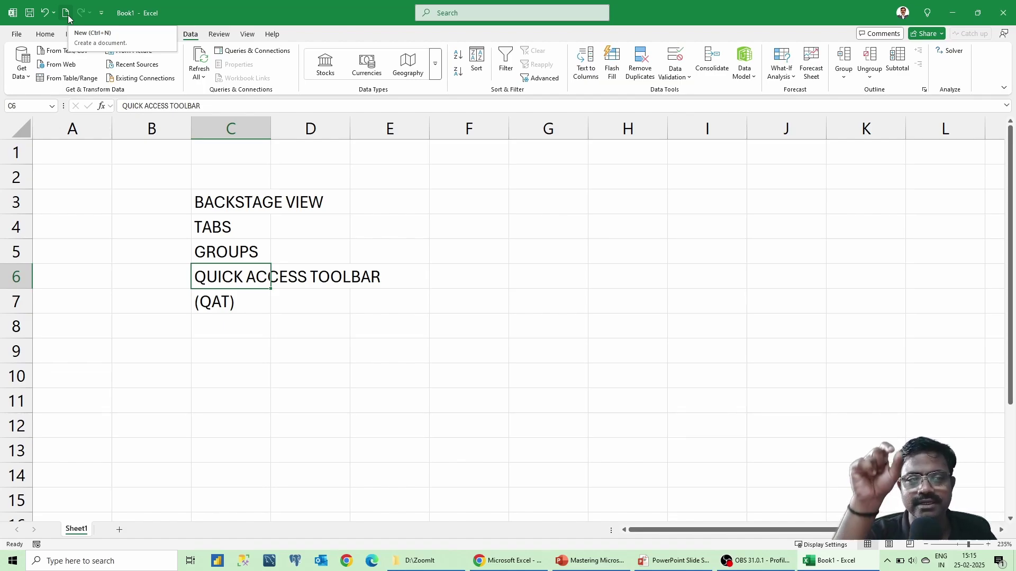
Open the full Quick Access Toolbar customization options and list All Commands as the available commands
{"action": "left_click", "coordinate": [102, 13]}
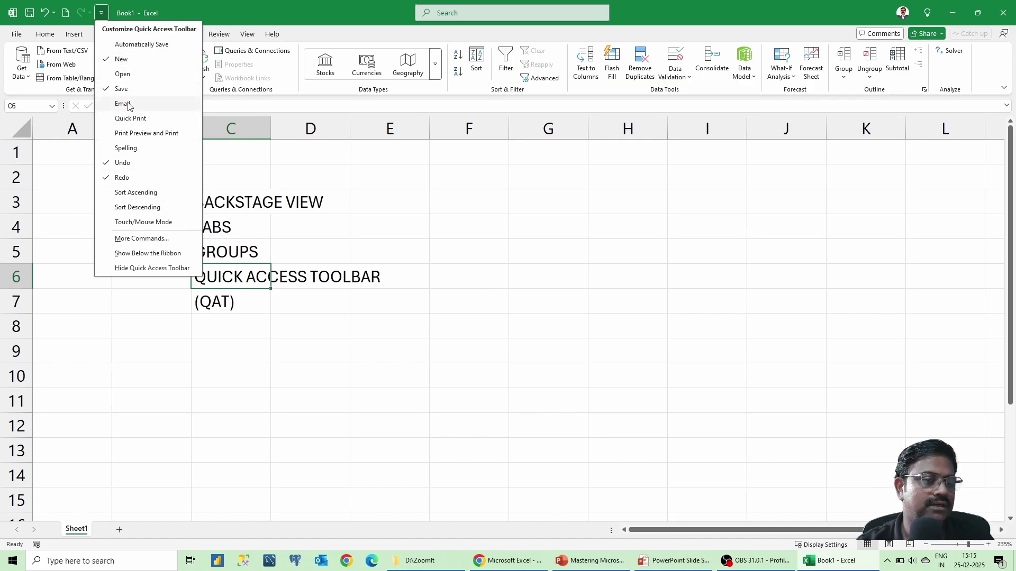
{"action": "left_click", "coordinate": [142, 238]}
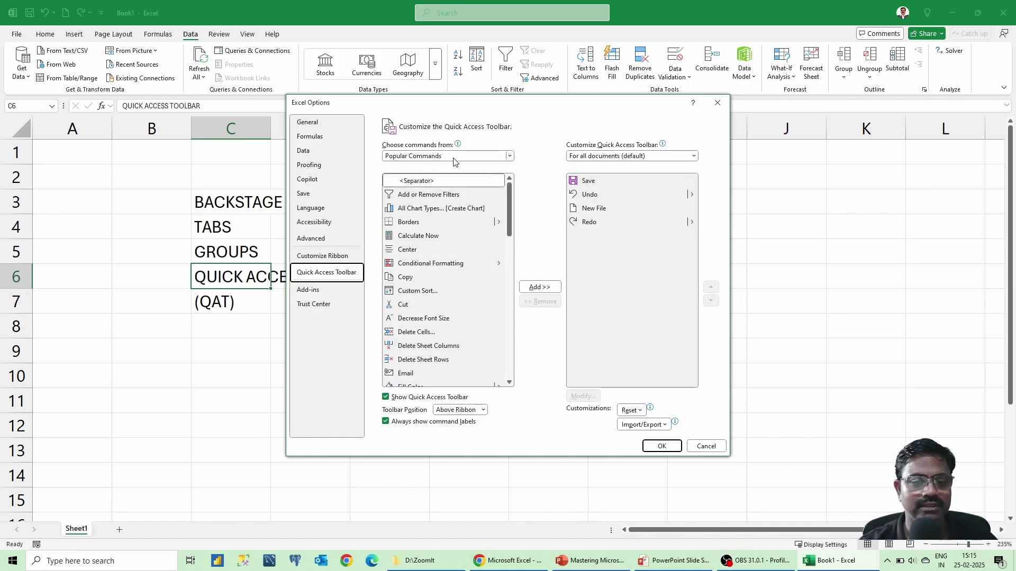
{"action": "left_click", "coordinate": [454, 157]}
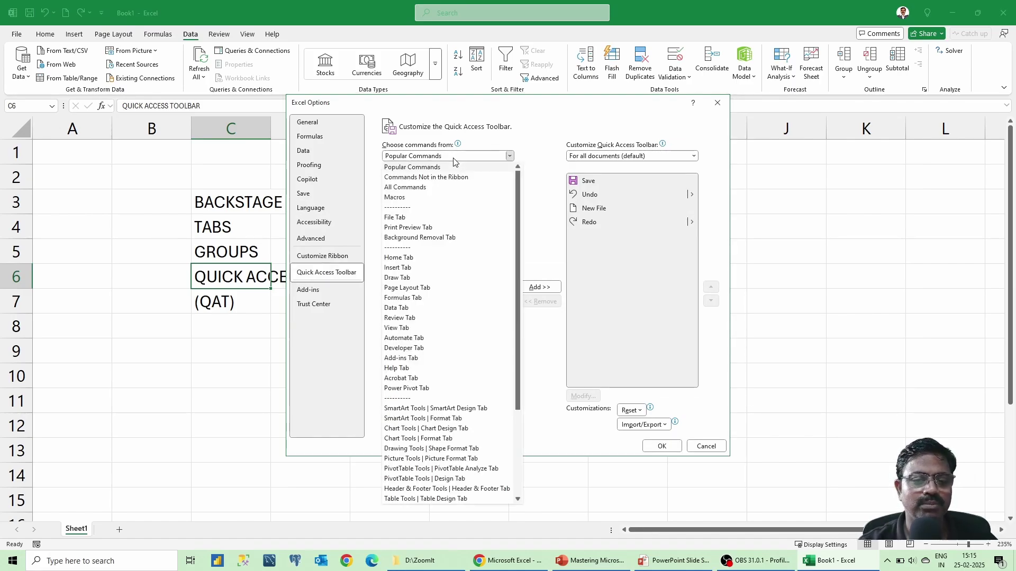
{"action": "left_click", "coordinate": [421, 189]}
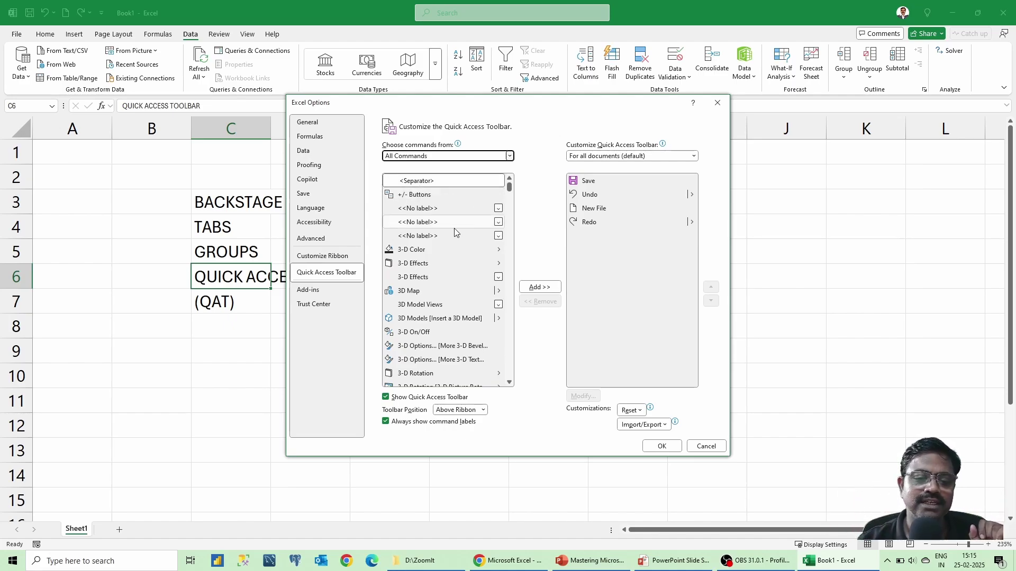
{"action": "scroll", "coordinate": [448, 234], "scroll_direction": "down", "scroll_amount": 3}
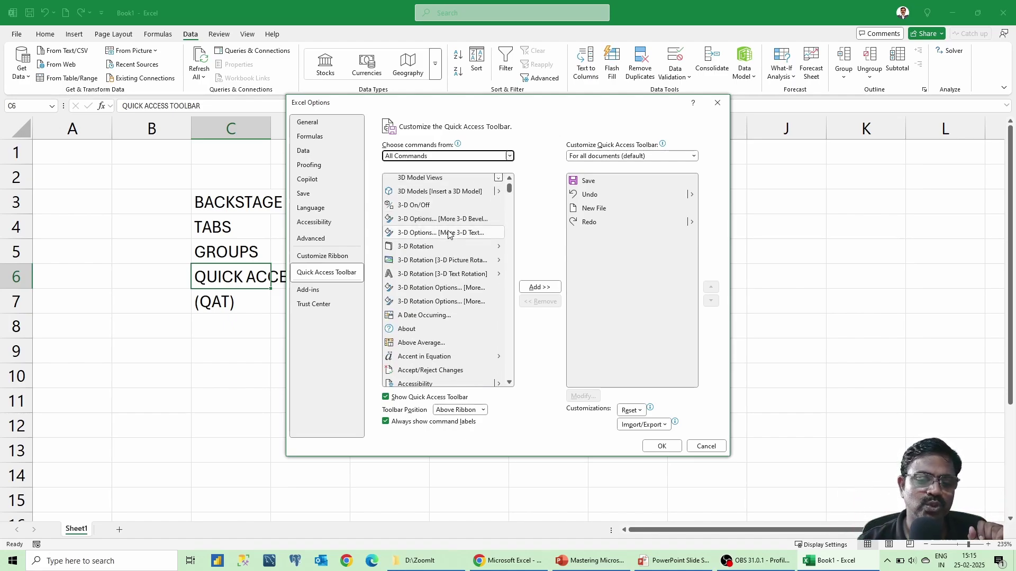
Add the "Chart... [Add a Chart]" command to the Quick Access Toolbar for all documents
{"action": "left_click", "coordinate": [411, 261]}
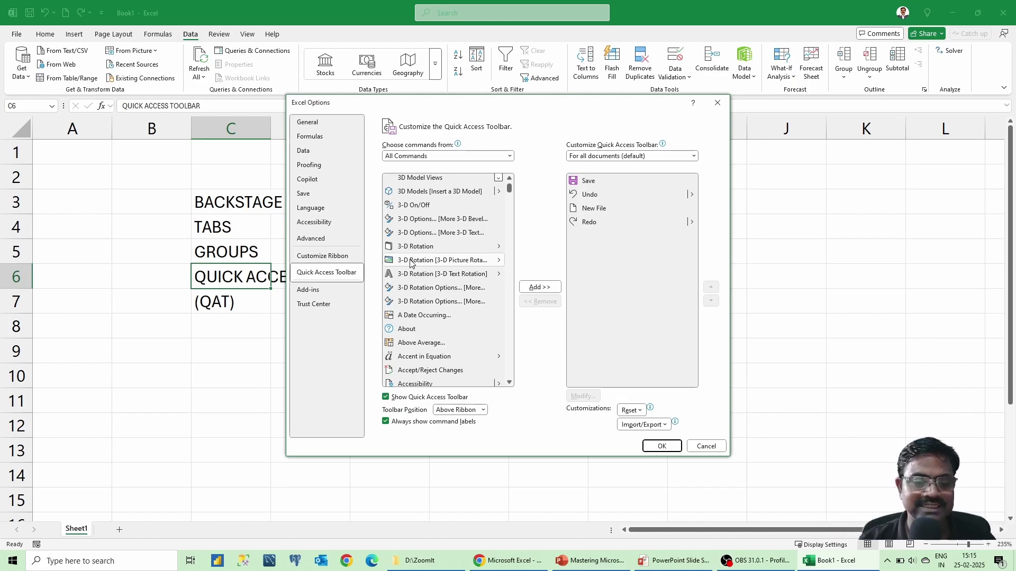
{"action": "key", "text": "c"}
{"action": "scroll", "coordinate": [471, 332], "scroll_direction": "down", "scroll_amount": 4}
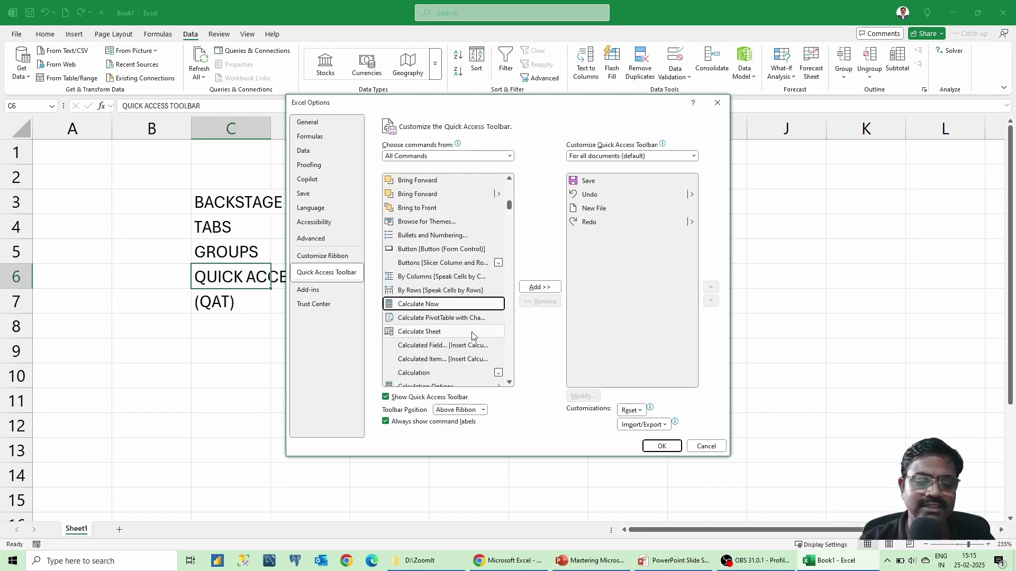
{"action": "scroll", "coordinate": [472, 331], "scroll_direction": "down", "scroll_amount": 6}
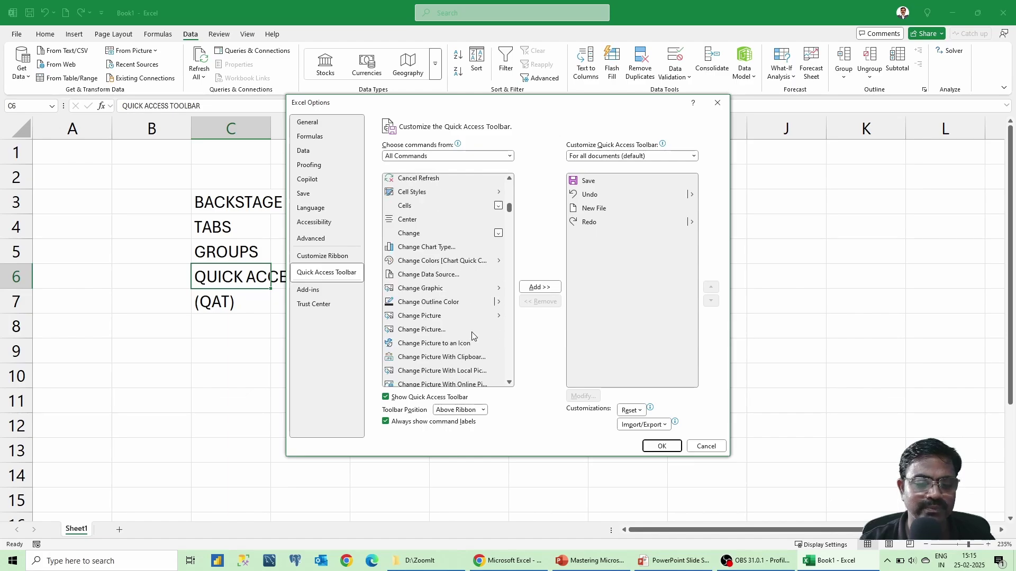
{"action": "scroll", "coordinate": [471, 332], "scroll_direction": "down", "scroll_amount": 5}
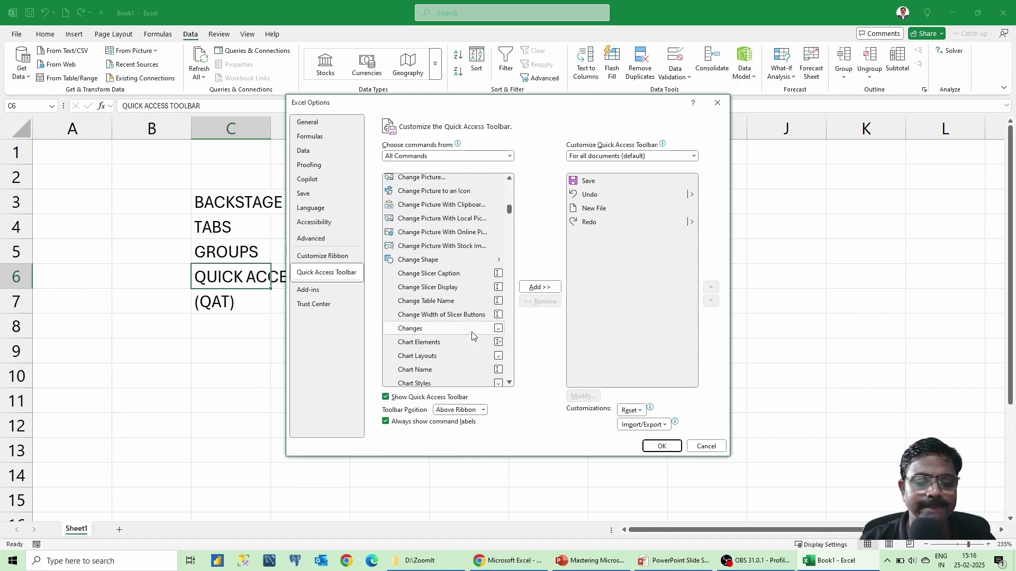
{"action": "scroll", "coordinate": [473, 334], "scroll_direction": "down", "scroll_amount": 1}
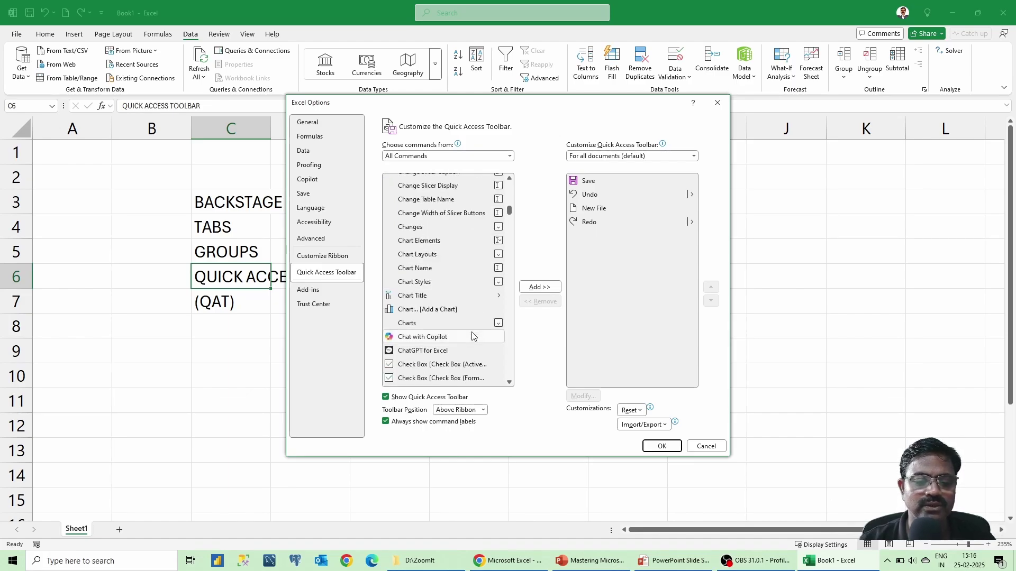
{"action": "left_click", "coordinate": [426, 309]}
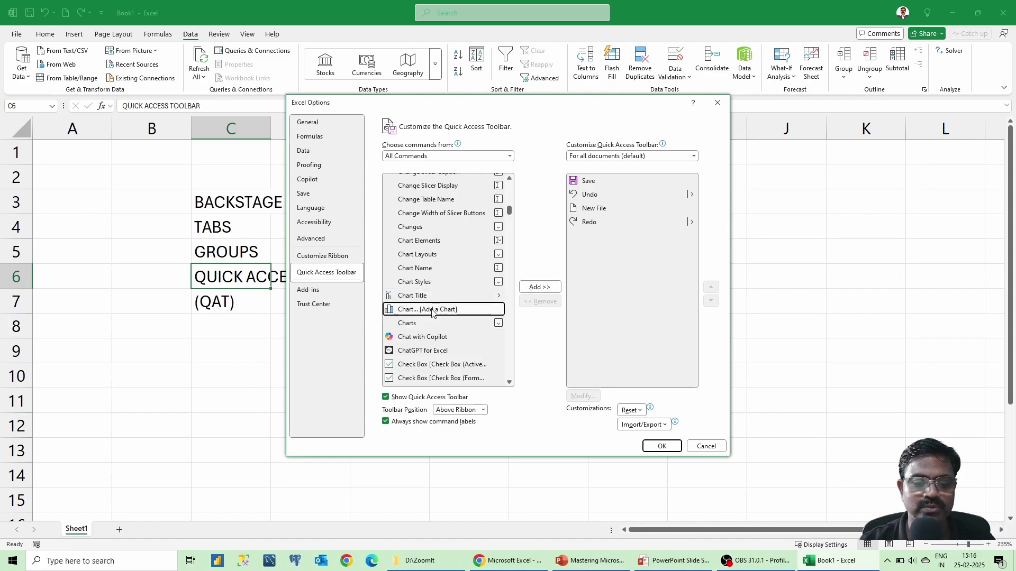
{"action": "left_click", "coordinate": [540, 291]}
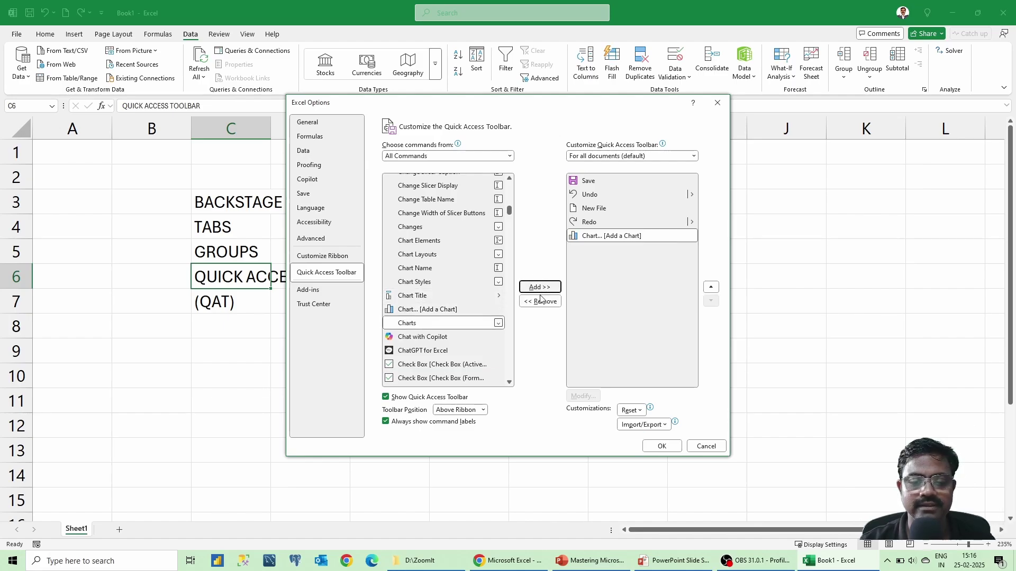
{"action": "left_click", "coordinate": [594, 238]}
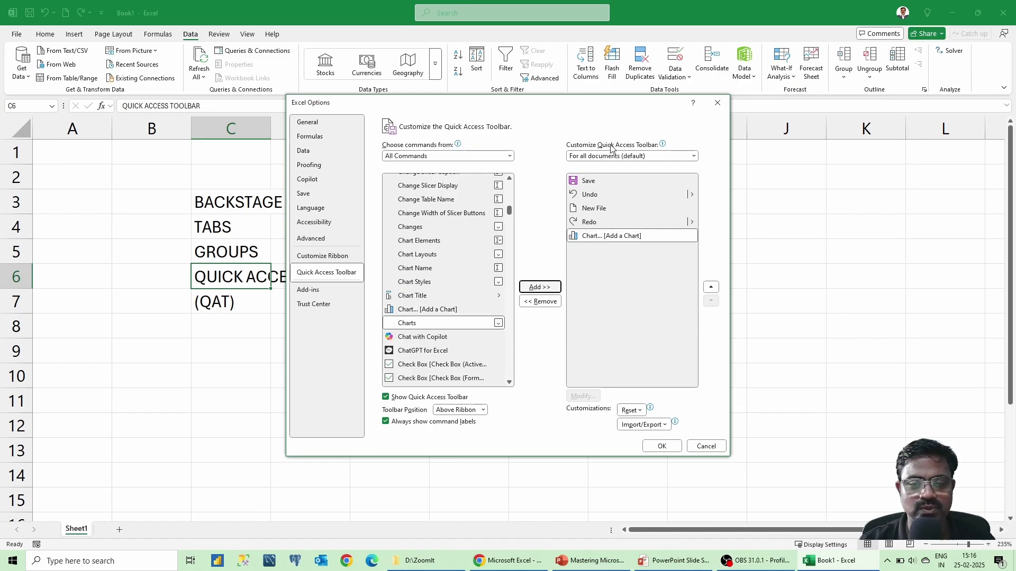
{"action": "left_click", "coordinate": [661, 446]}
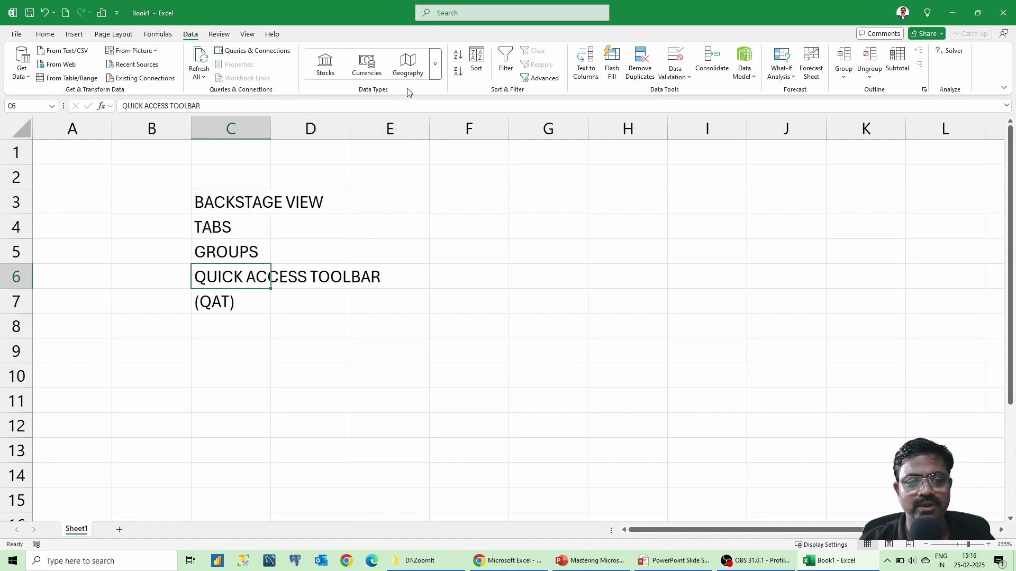
Examine the Insert, Page Layout, Formulas and Home ribbon commands, ending on Page Layout
{"action": "left_click", "coordinate": [74, 35]}
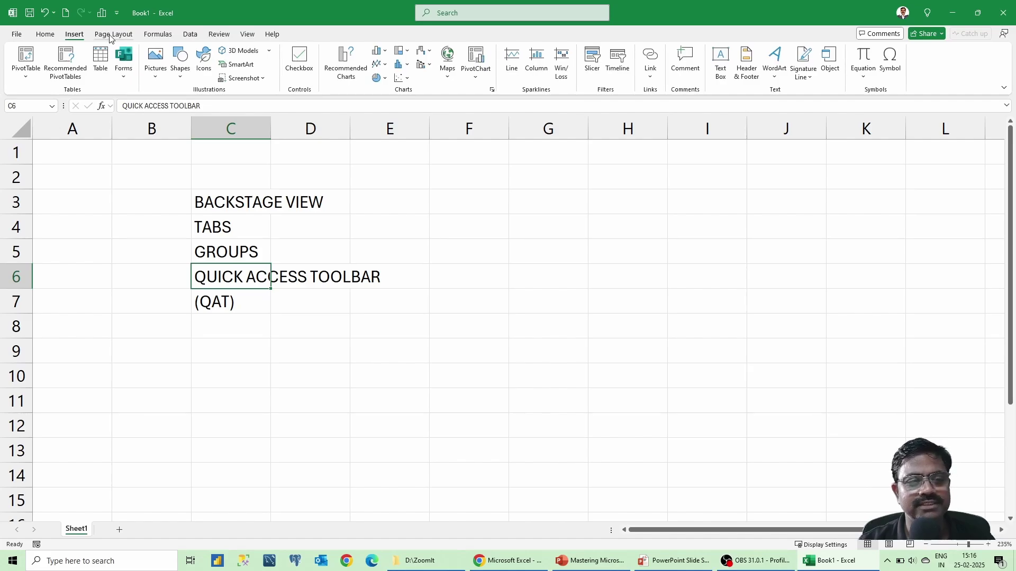
{"action": "left_click", "coordinate": [111, 35]}
{"action": "left_click", "coordinate": [158, 35]}
{"action": "left_click", "coordinate": [72, 35]}
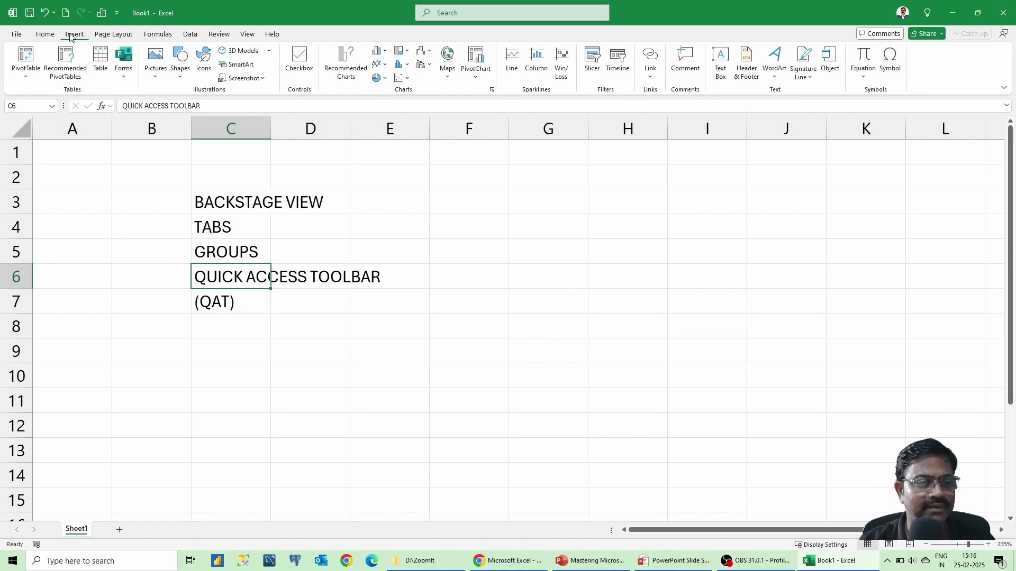
{"action": "left_click", "coordinate": [45, 35]}
{"action": "left_click", "coordinate": [74, 35]}
{"action": "left_click", "coordinate": [108, 34]}
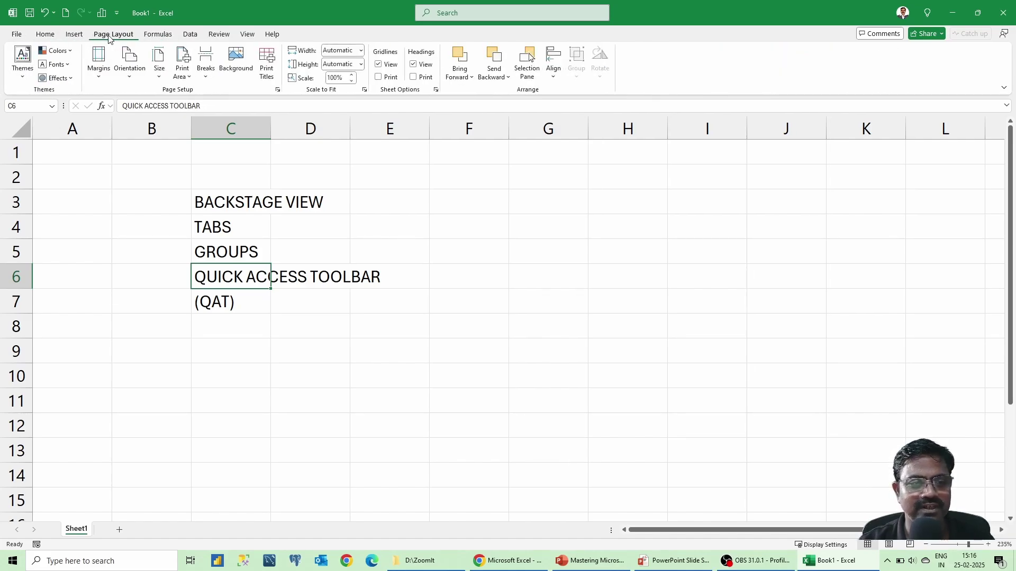
Launch the chart command from the Quick Access Toolbar, view all chart types, and close without inserting a chart
{"action": "left_click", "coordinate": [104, 12]}
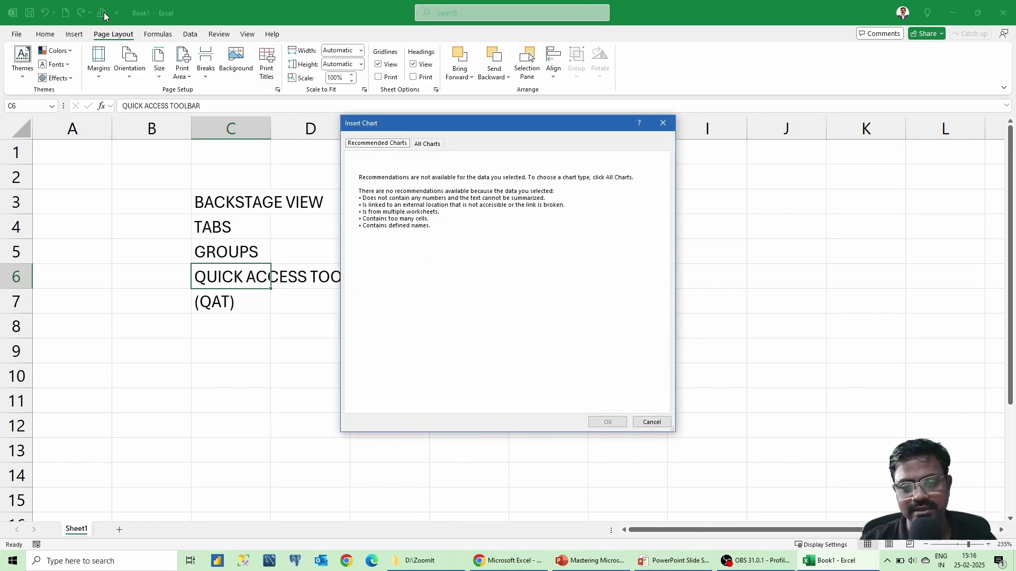
{"action": "left_click", "coordinate": [428, 144]}
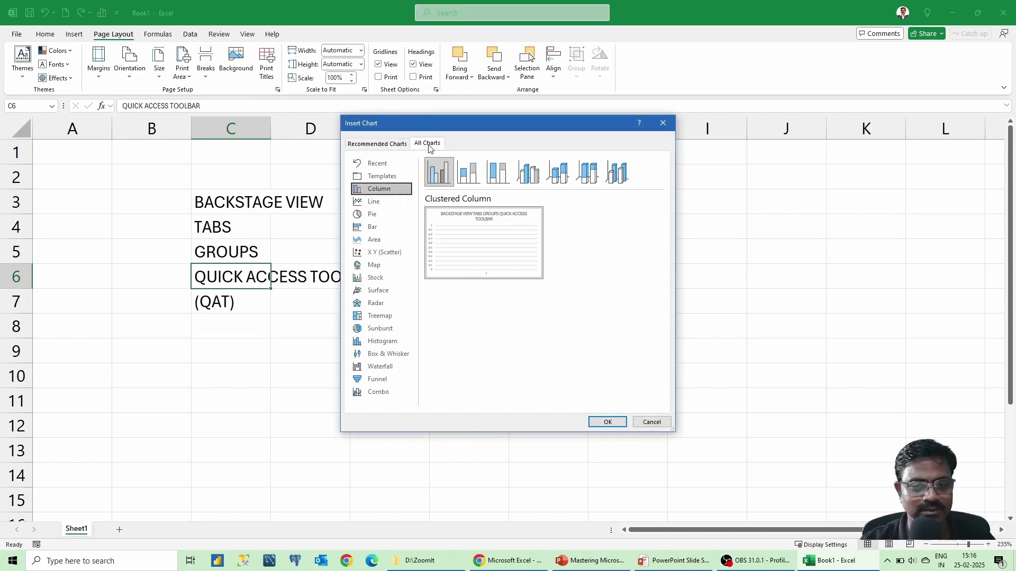
{"action": "key", "text": "Escape"}
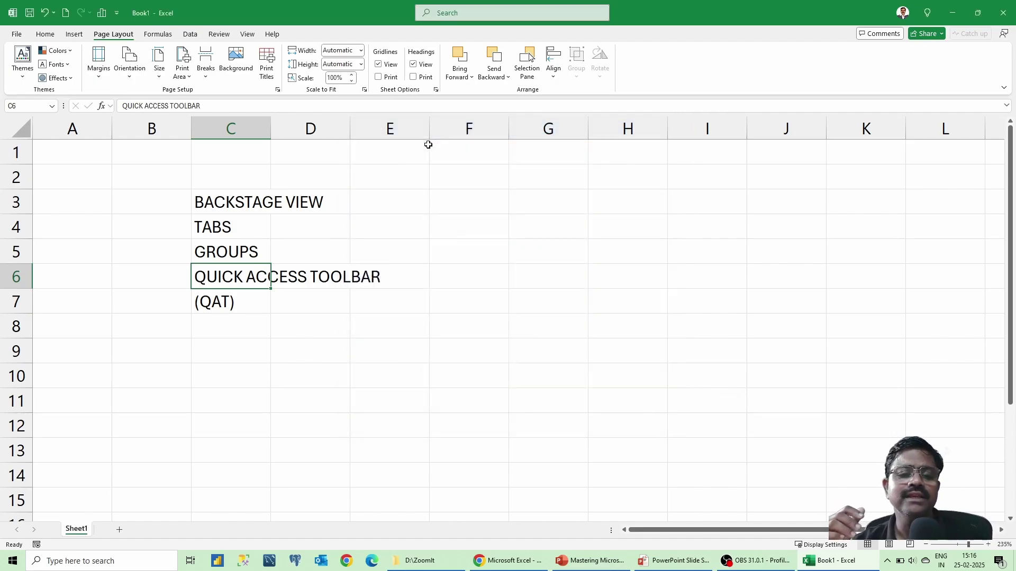
Review the Quick Access Toolbar's customization options and its list of added commands without changing anything
{"action": "left_click", "coordinate": [118, 14]}
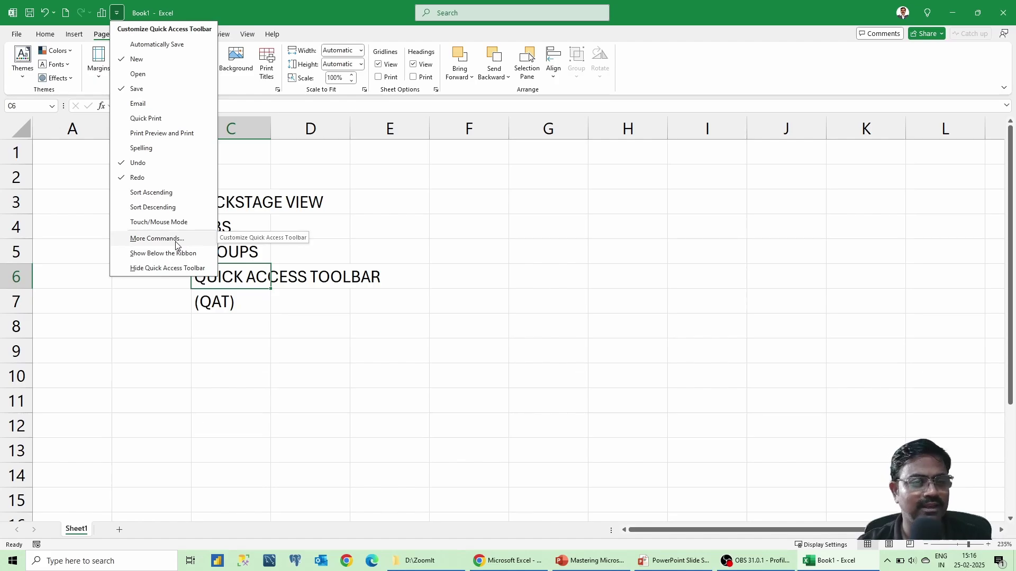
{"action": "left_click", "coordinate": [157, 238]}
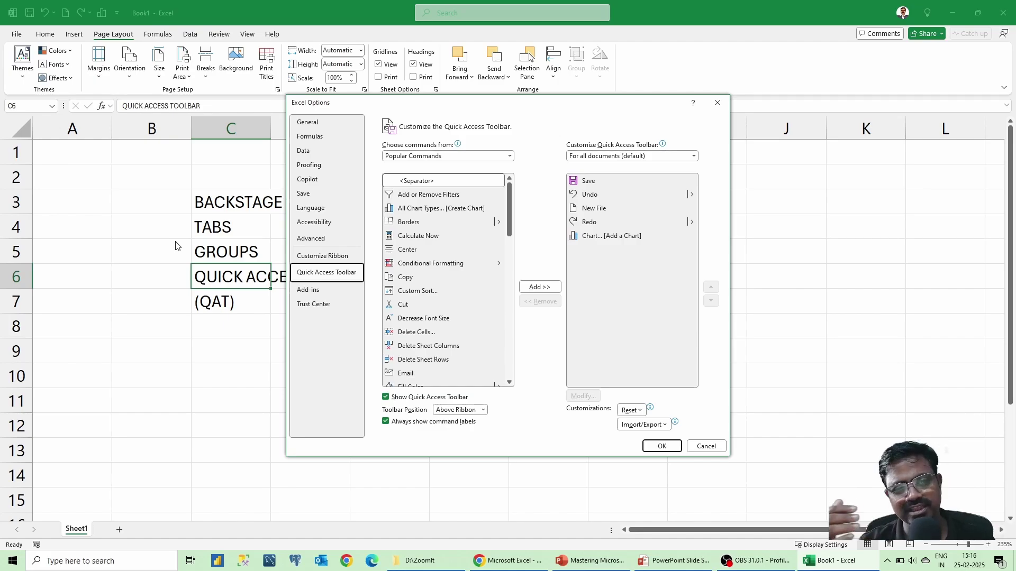
{"action": "key", "text": "Escape"}
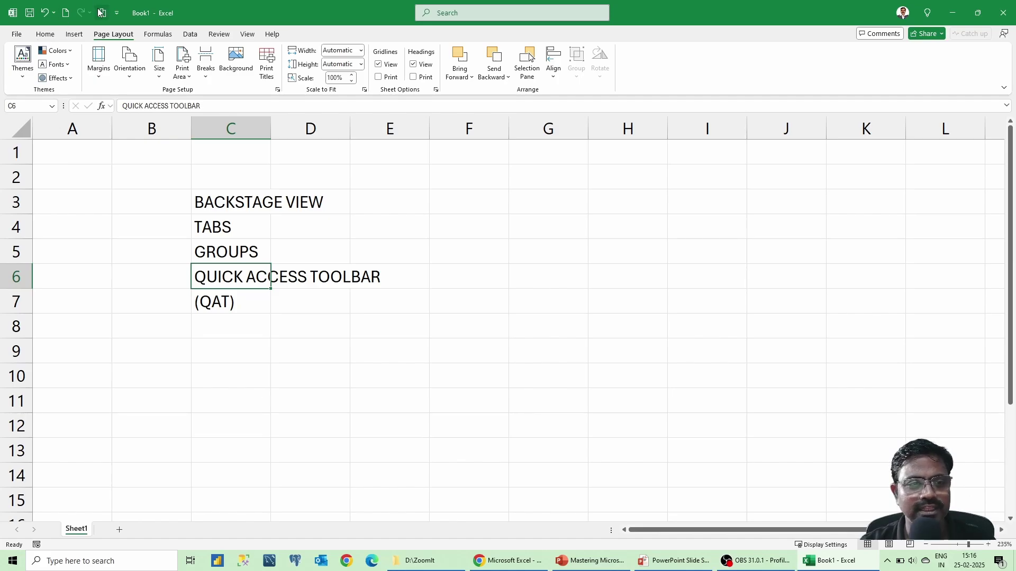
{"action": "left_click", "coordinate": [117, 14]}
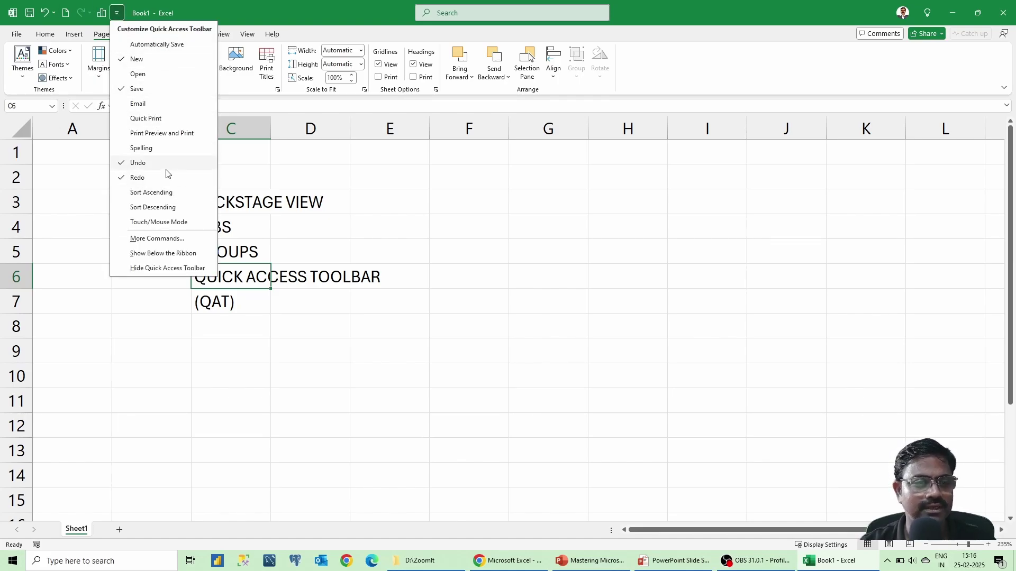
{"action": "key", "text": "Escape"}
Add the Wrap Text command from the Home commands to the Quick Access Toolbar
{"action": "left_click", "coordinate": [48, 35]}
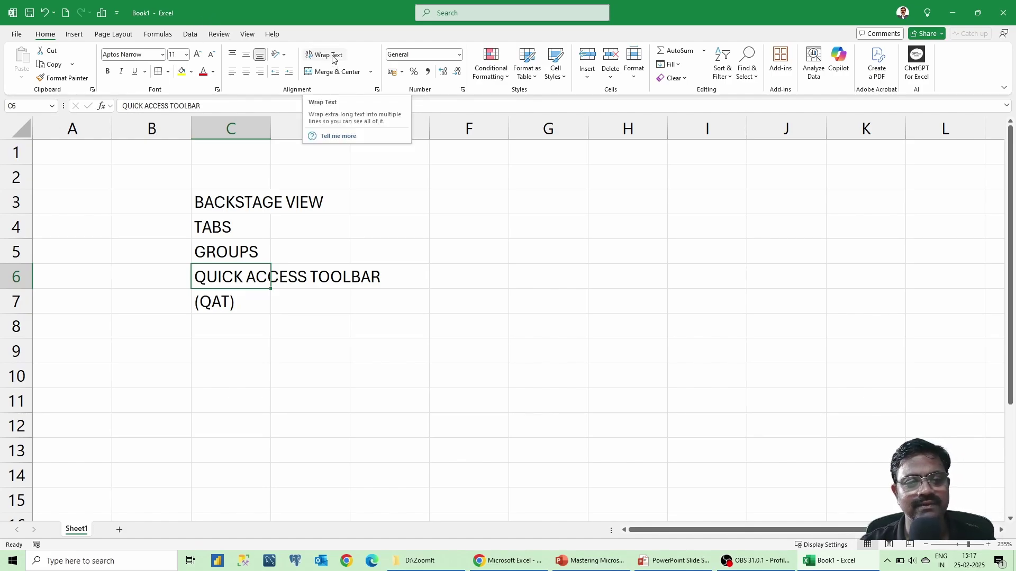
{"action": "right_click", "coordinate": [333, 58]}
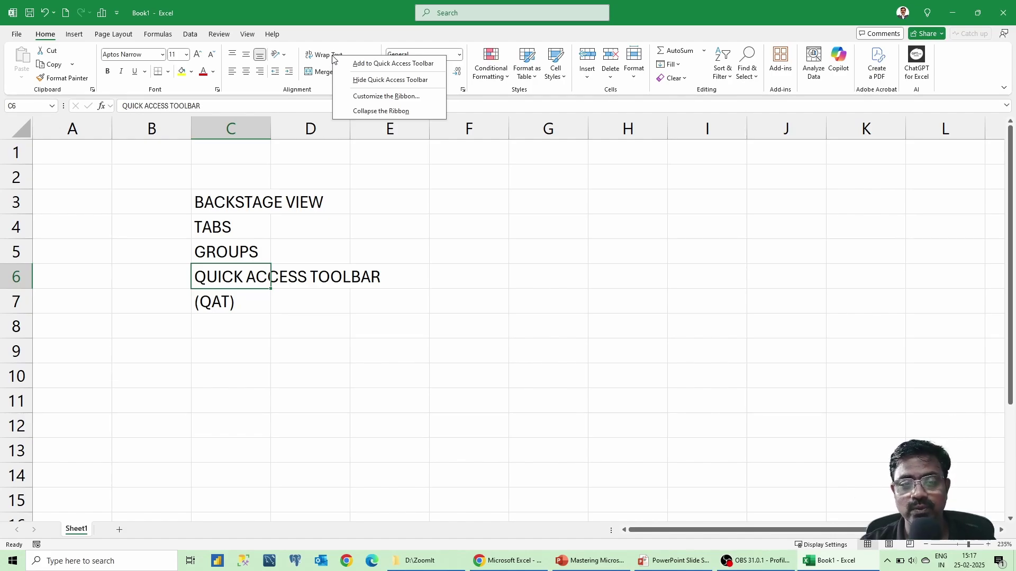
{"action": "left_click", "coordinate": [363, 68]}
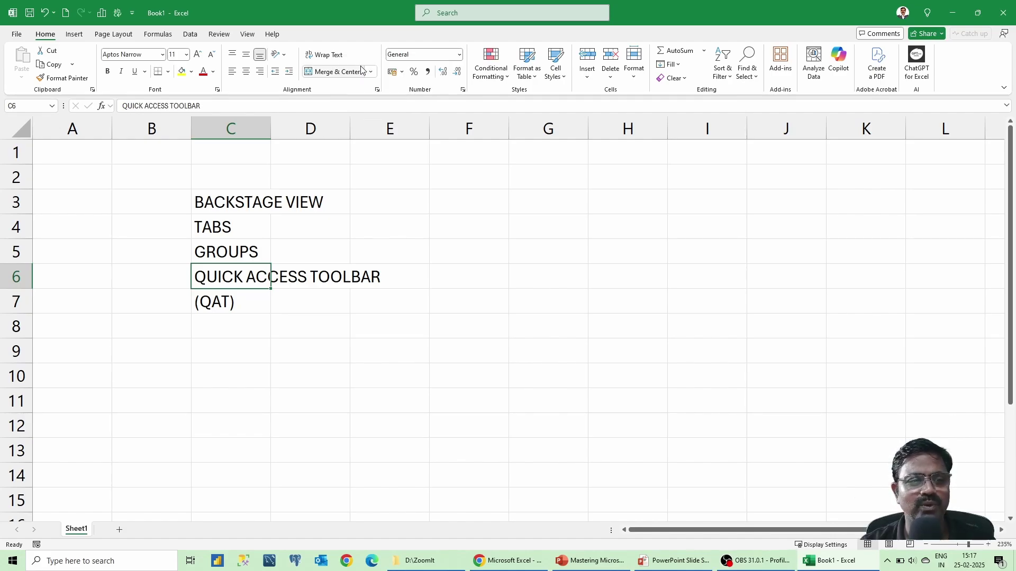
Remove the Wrap Text command from the Quick Access Toolbar
{"action": "right_click", "coordinate": [117, 15]}
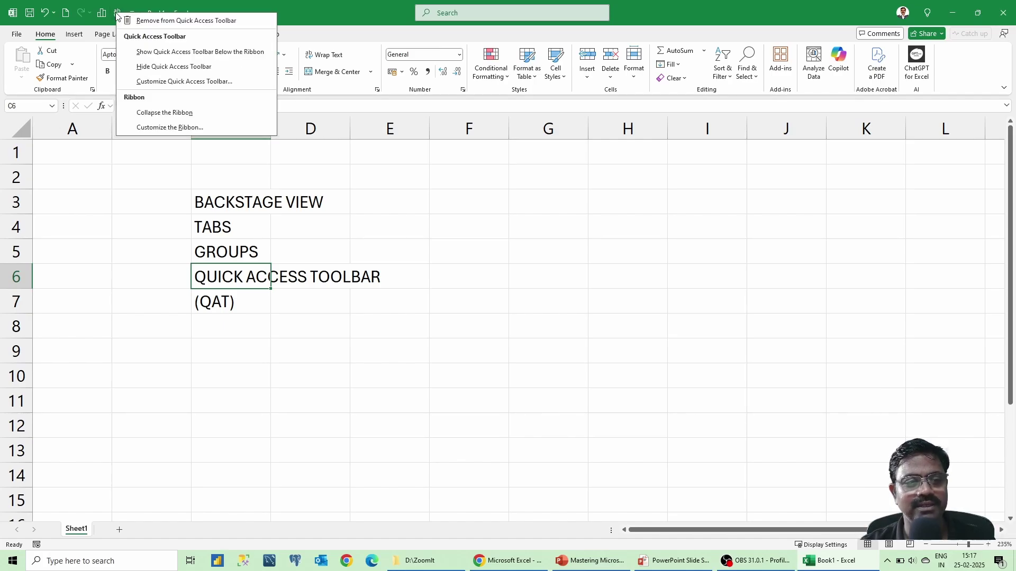
{"action": "left_click", "coordinate": [147, 21]}
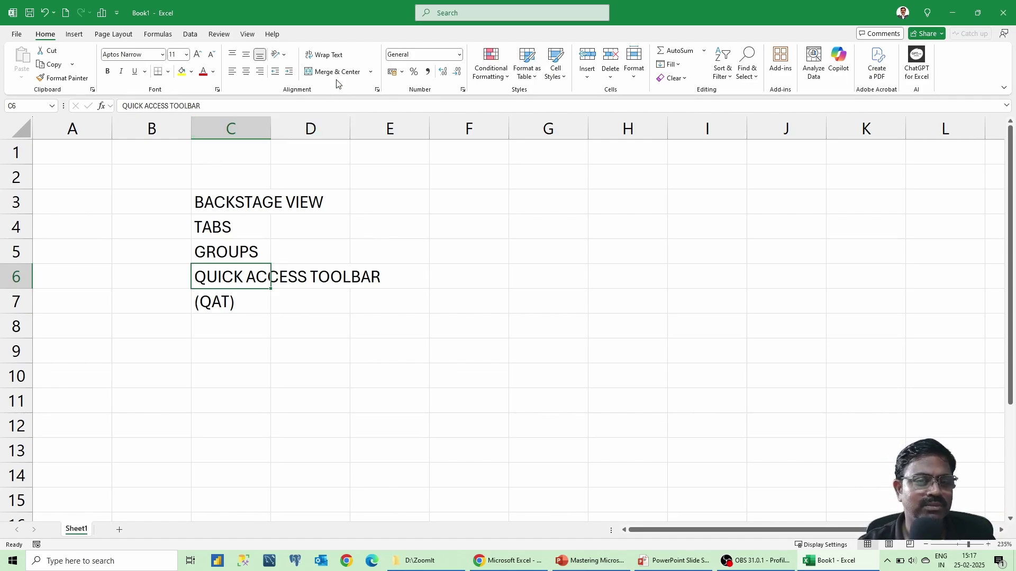
Add the Wrap Text and Merge & Center commands to the Quick Access Toolbar and show the toolbar below the ribbon
{"action": "right_click", "coordinate": [332, 59]}
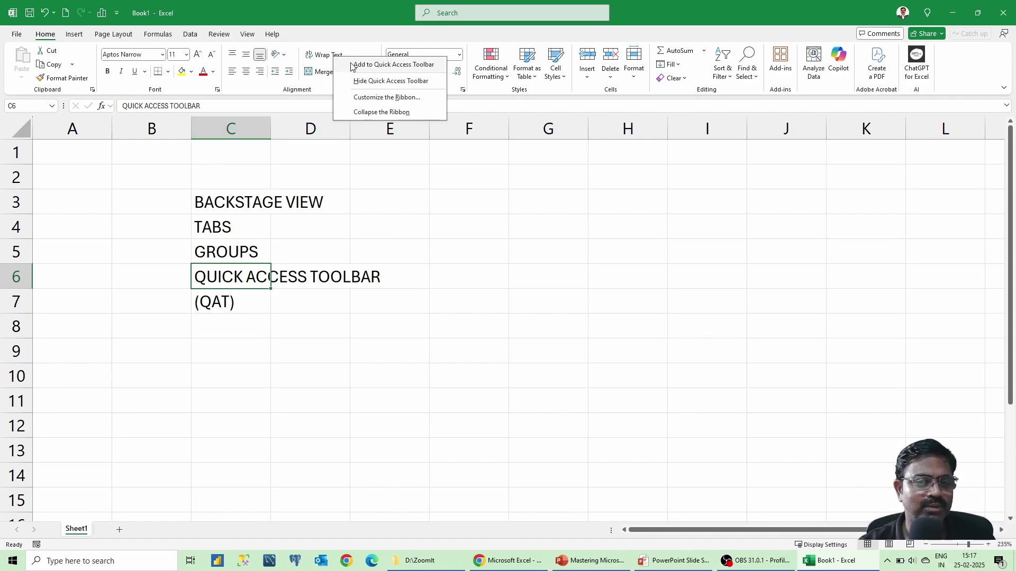
{"action": "left_click", "coordinate": [371, 63]}
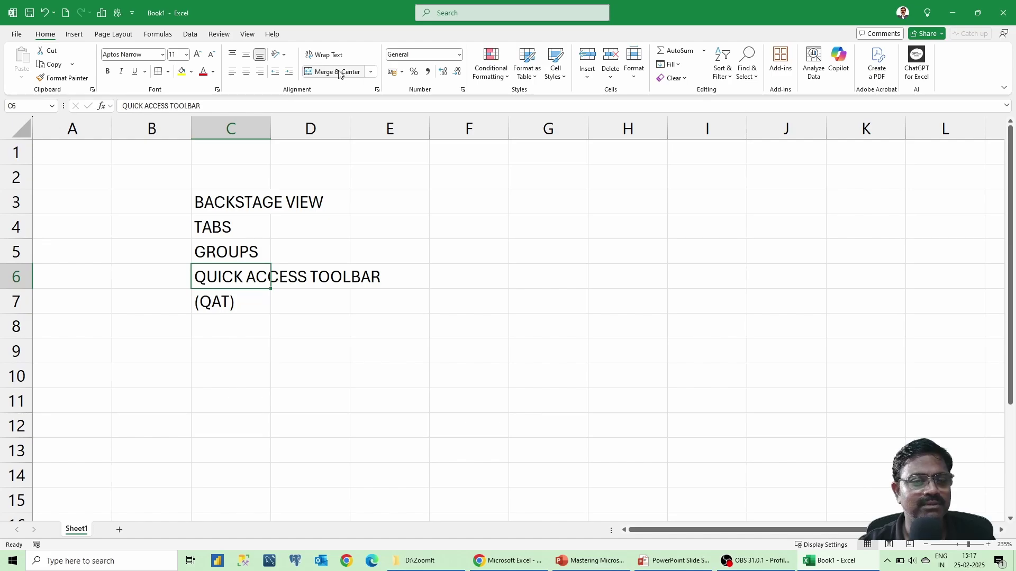
{"action": "right_click", "coordinate": [340, 71]}
{"action": "left_click", "coordinate": [361, 79]}
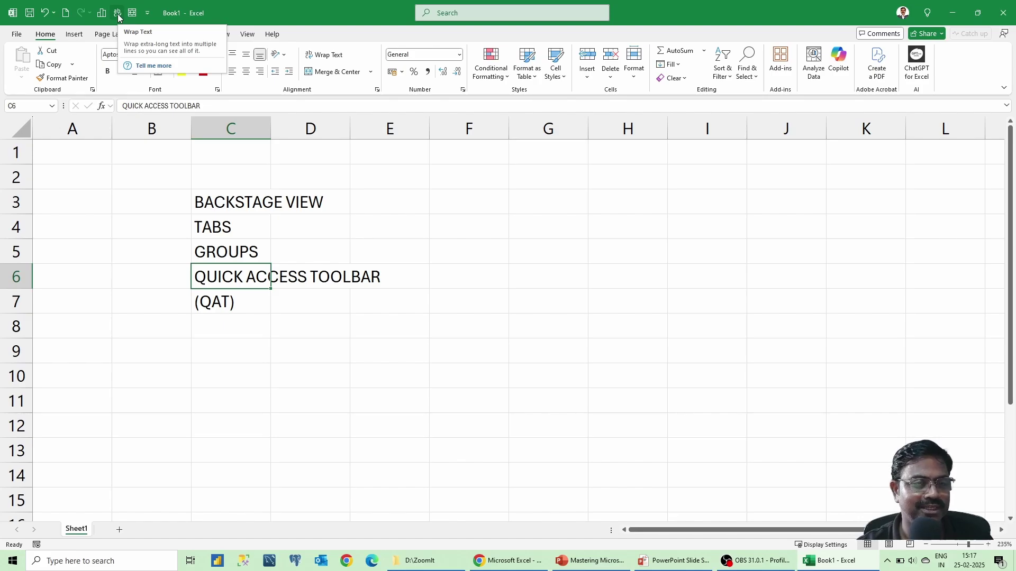
{"action": "left_click", "coordinate": [147, 14]}
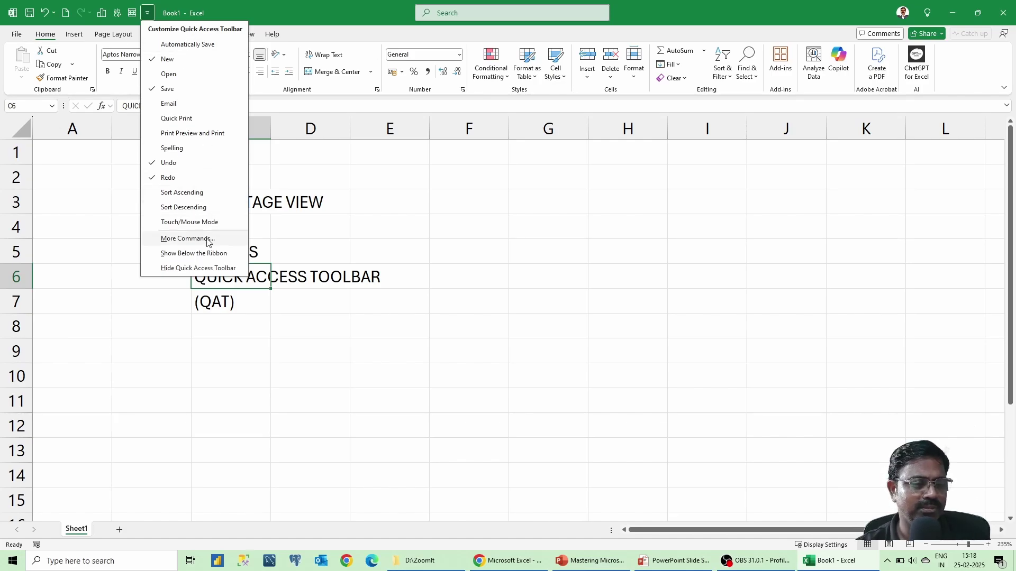
{"action": "left_click", "coordinate": [204, 255]}
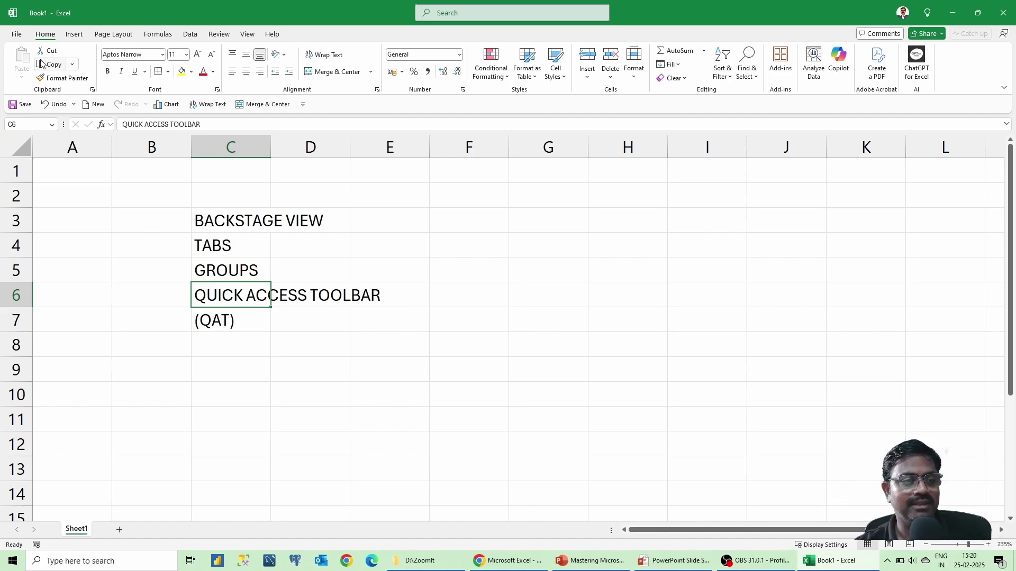
{"action": "left_click", "coordinate": [220, 35]}
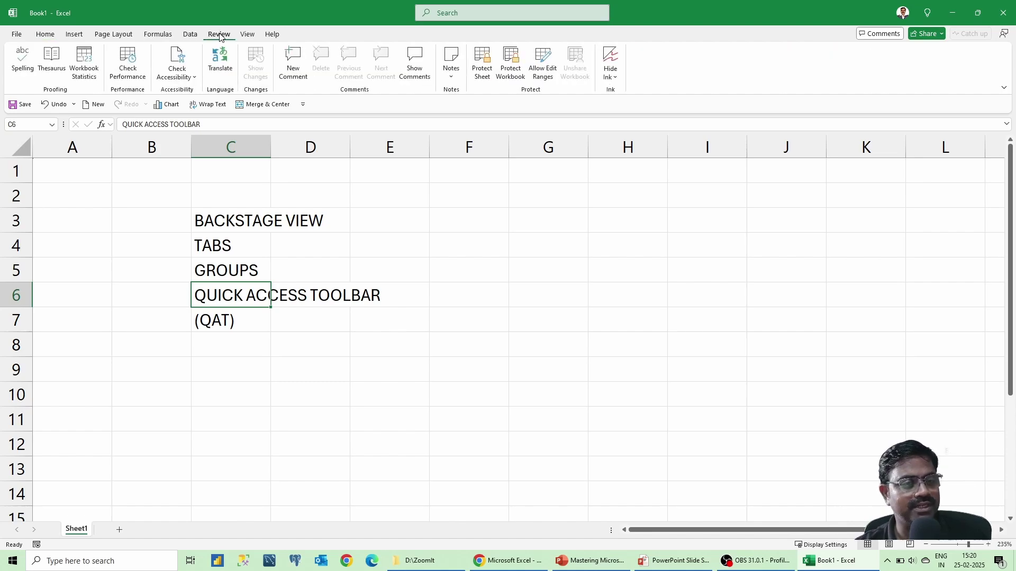
{"action": "right_click", "coordinate": [220, 35]}
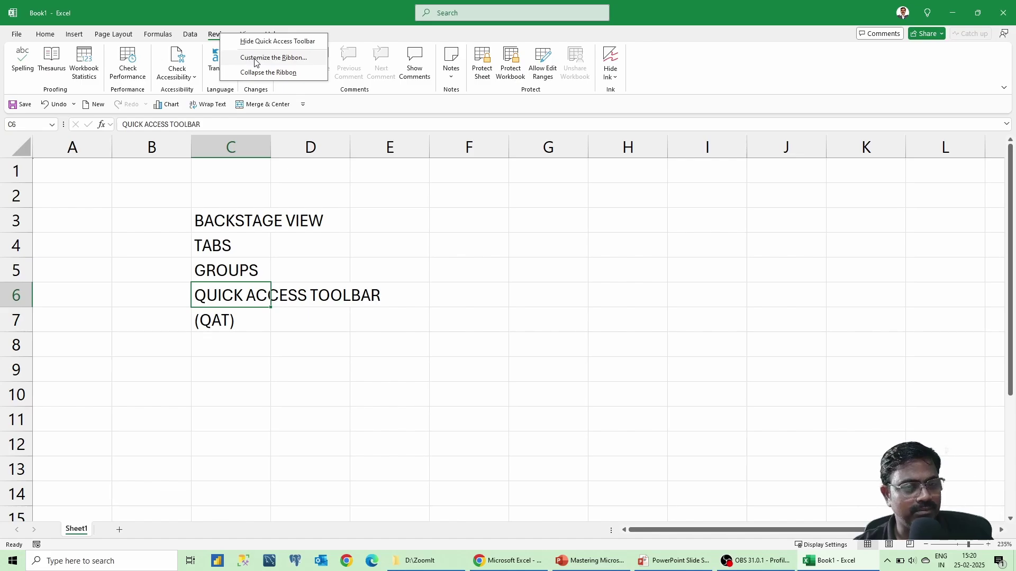
{"action": "left_click", "coordinate": [347, 30]}
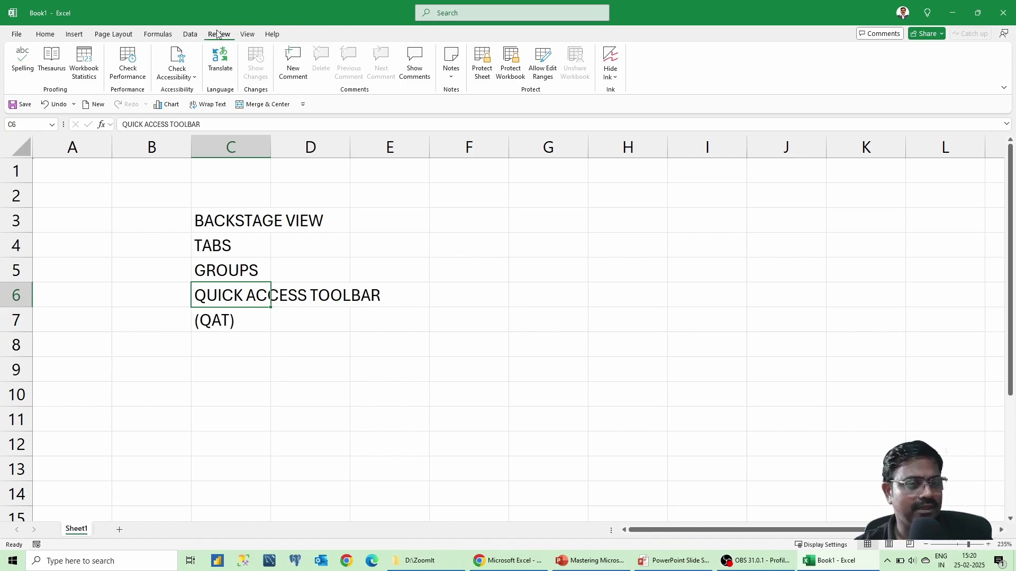
Open the ribbon customization options and add a new custom tab after the Help tab
{"action": "left_click", "coordinate": [188, 35]}
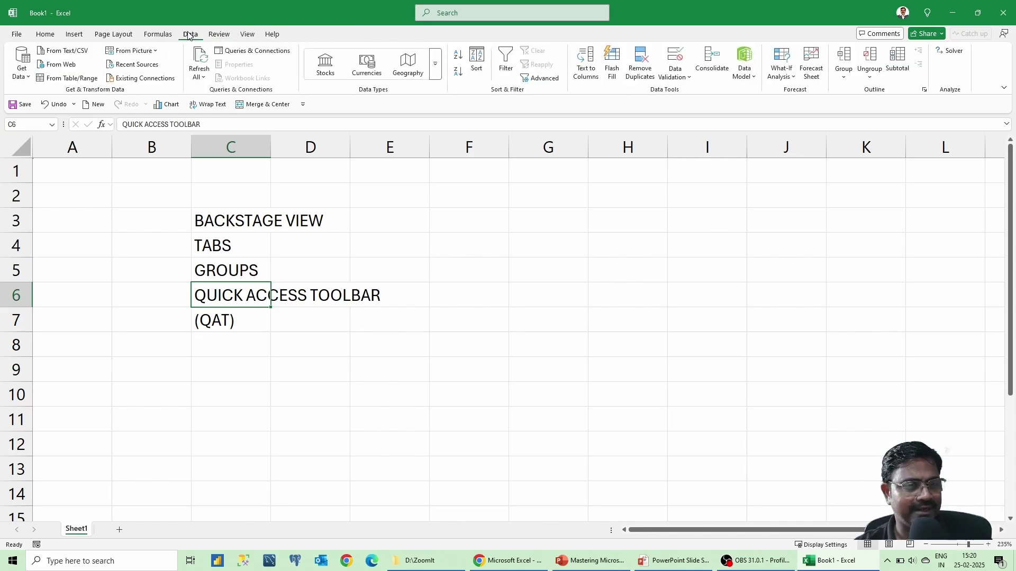
{"action": "right_click", "coordinate": [189, 35]}
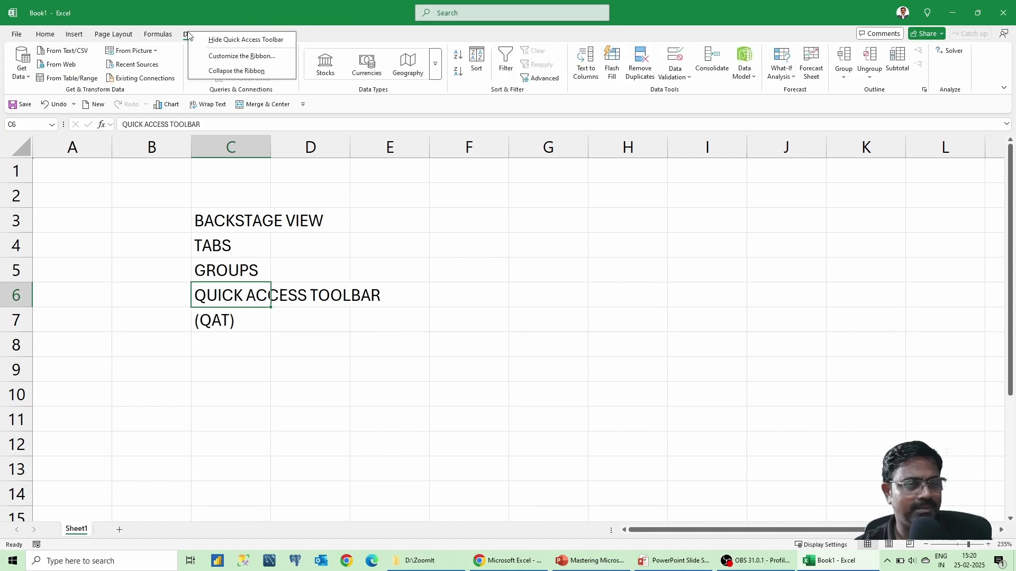
{"action": "left_click", "coordinate": [220, 56]}
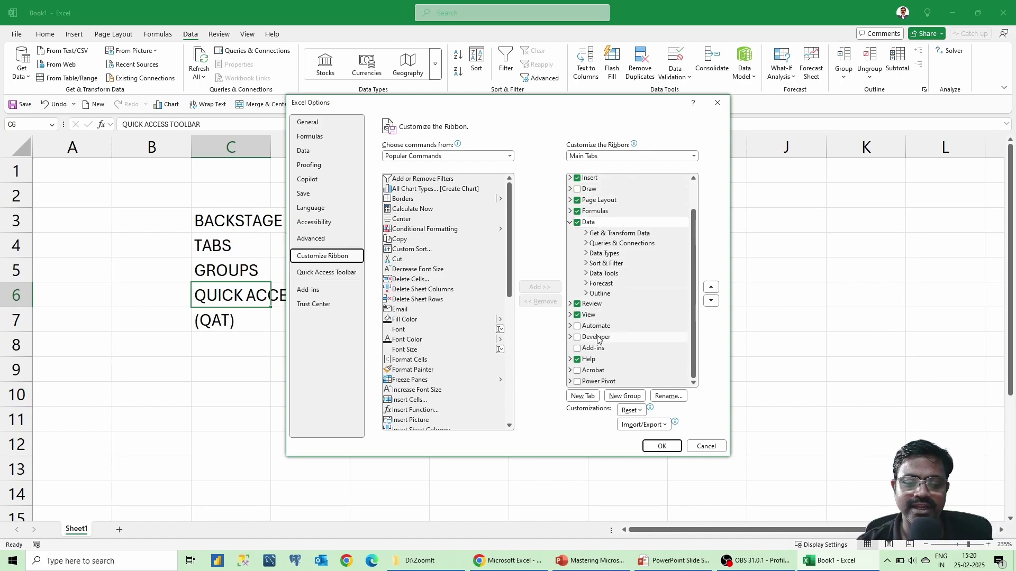
{"action": "left_click", "coordinate": [598, 361]}
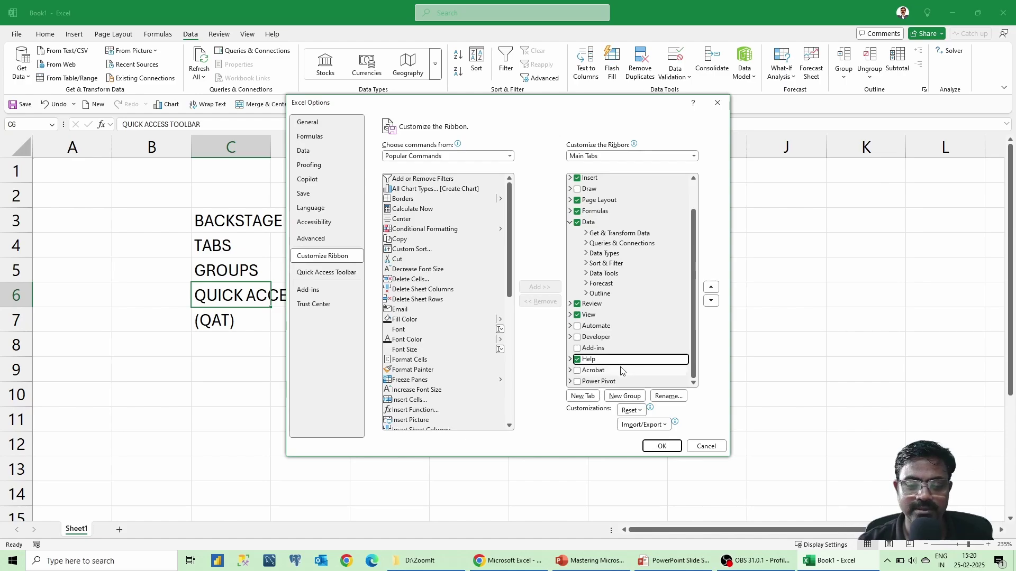
{"action": "left_click", "coordinate": [582, 397]}
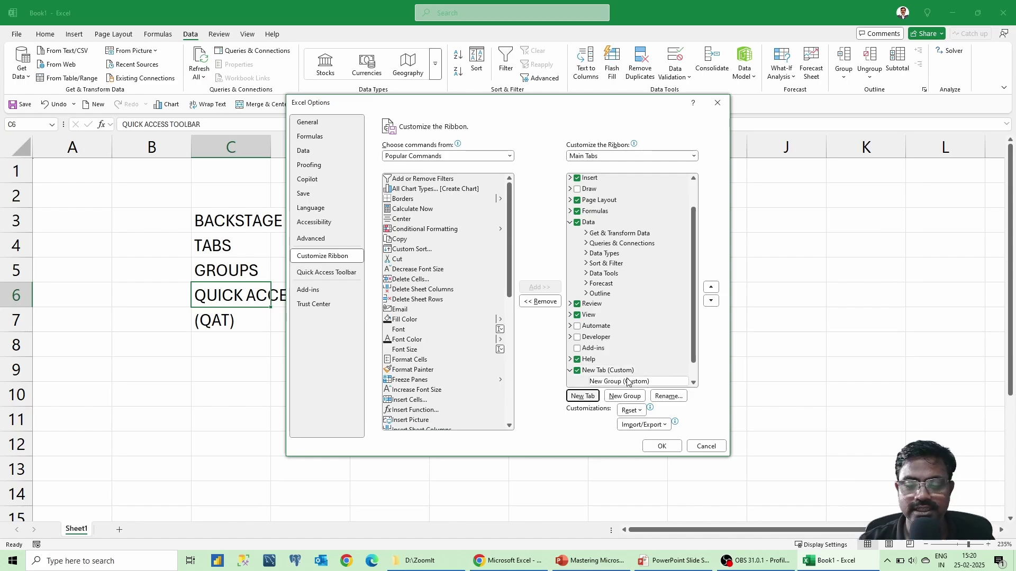
Rename the new custom ribbon tab with the presenter's name
{"action": "right_click", "coordinate": [589, 373]}
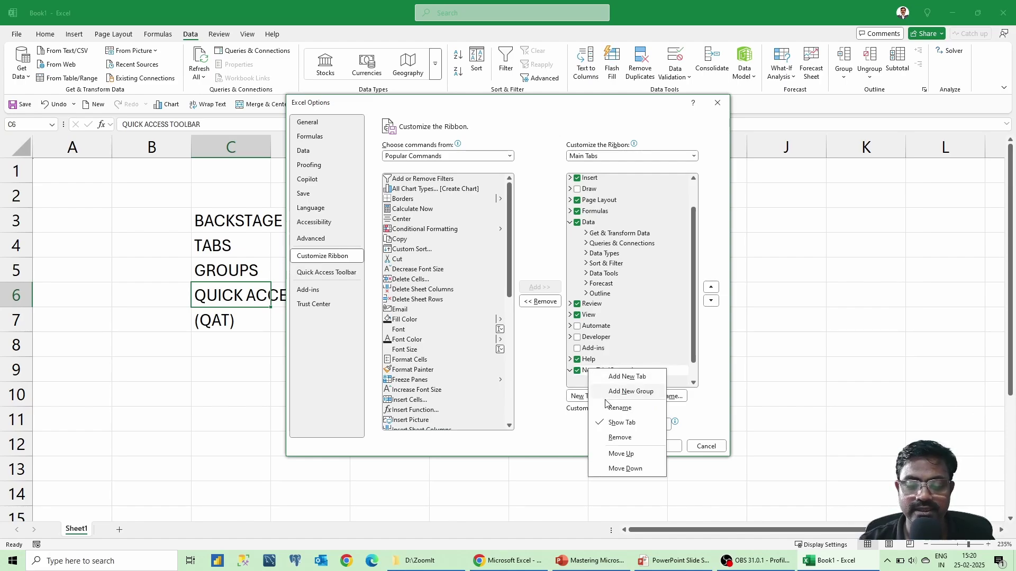
{"action": "left_click", "coordinate": [626, 412]}
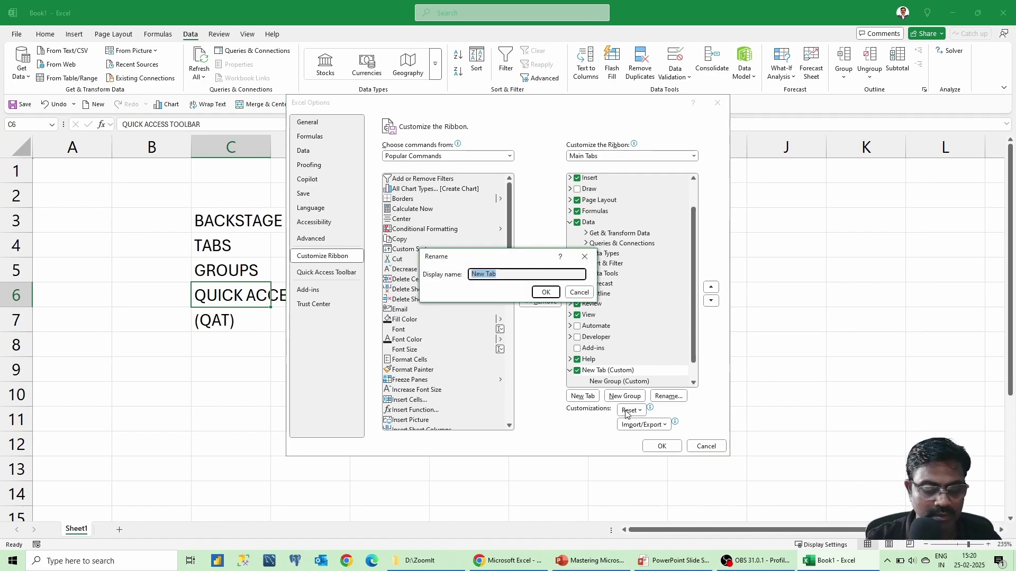
{"action": "type", "text": "HARIHARAN"}
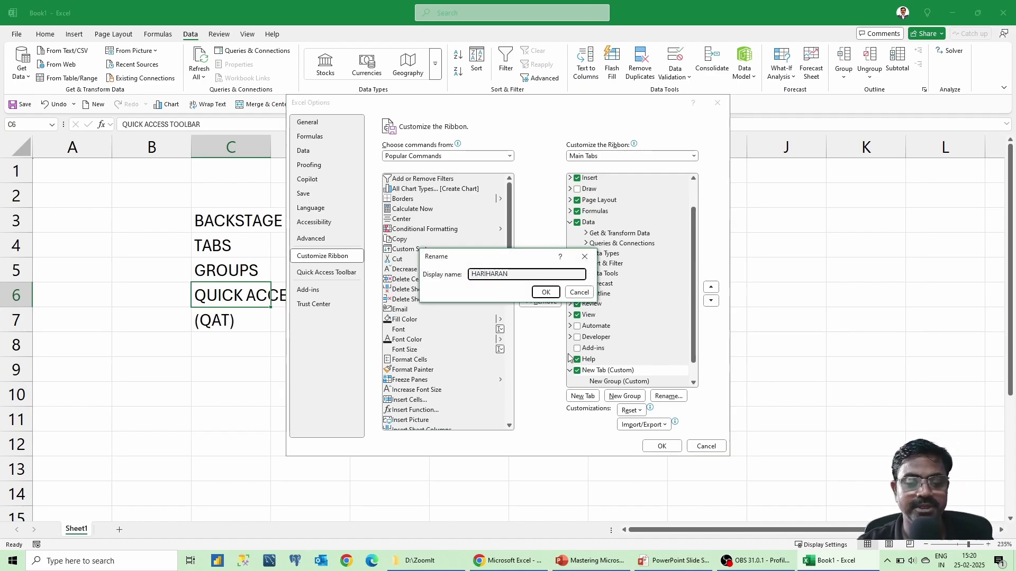
{"action": "left_click", "coordinate": [545, 293]}
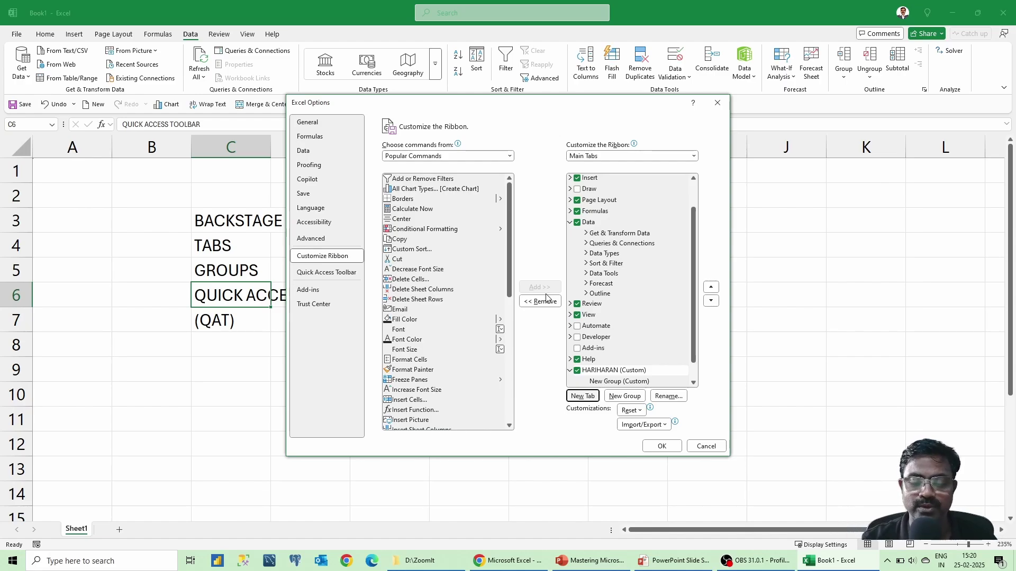
Rename the new group inside the custom ribbon tab as FORMATTING
{"action": "left_click", "coordinate": [626, 382]}
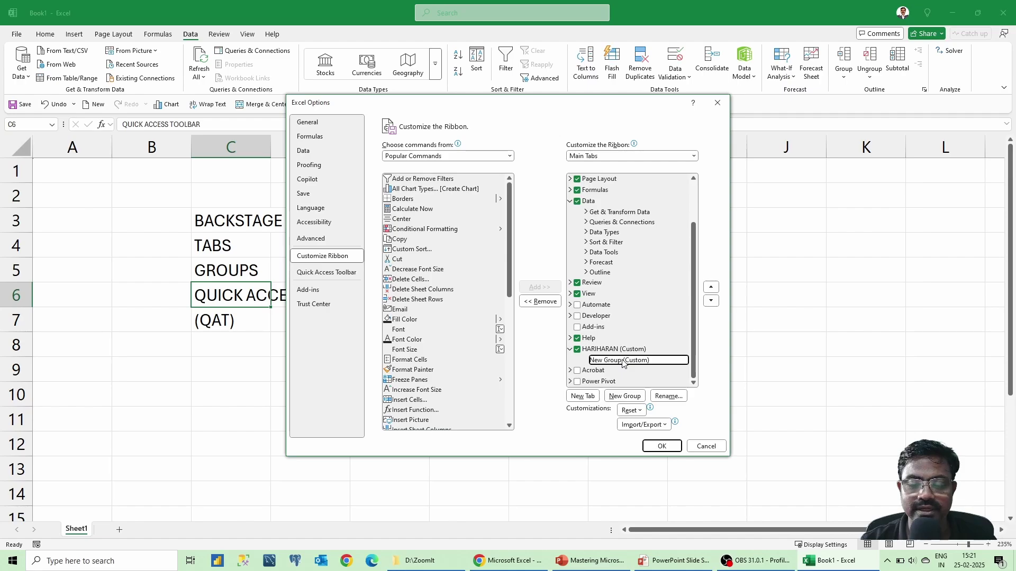
{"action": "right_click", "coordinate": [622, 363]}
{"action": "left_click", "coordinate": [643, 400]}
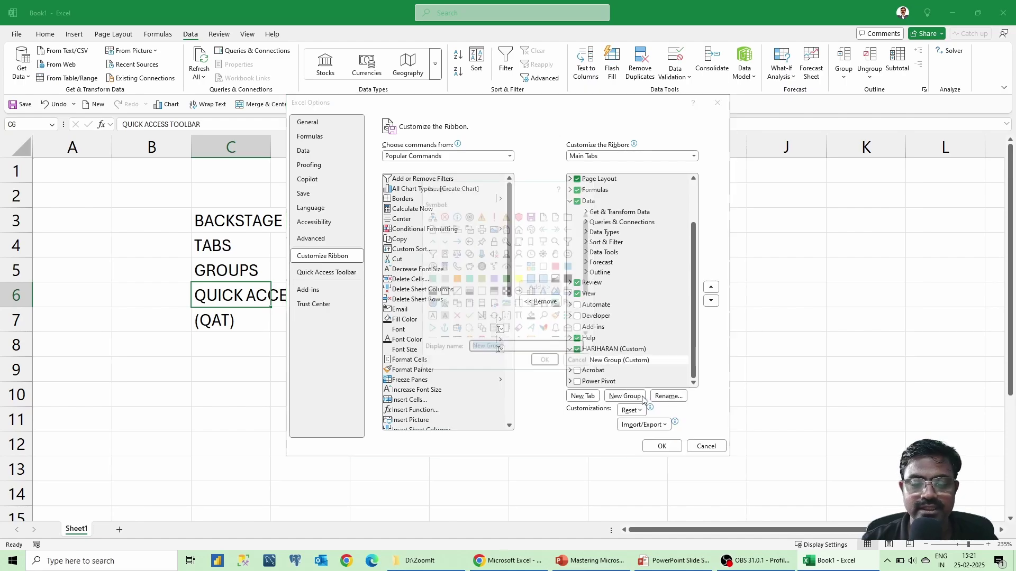
{"action": "type", "text": "FORMATTING"}
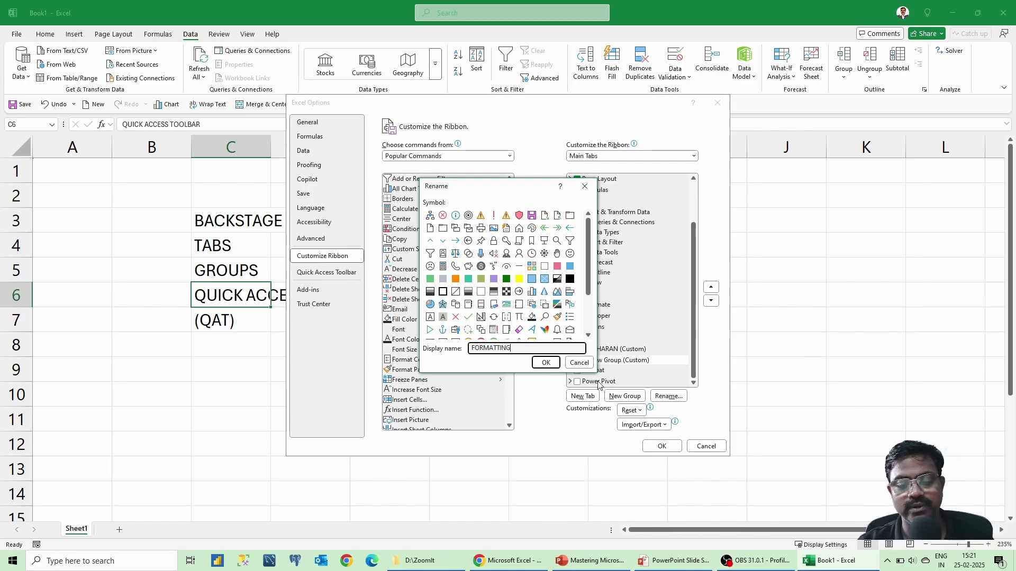
{"action": "left_click", "coordinate": [546, 363]}
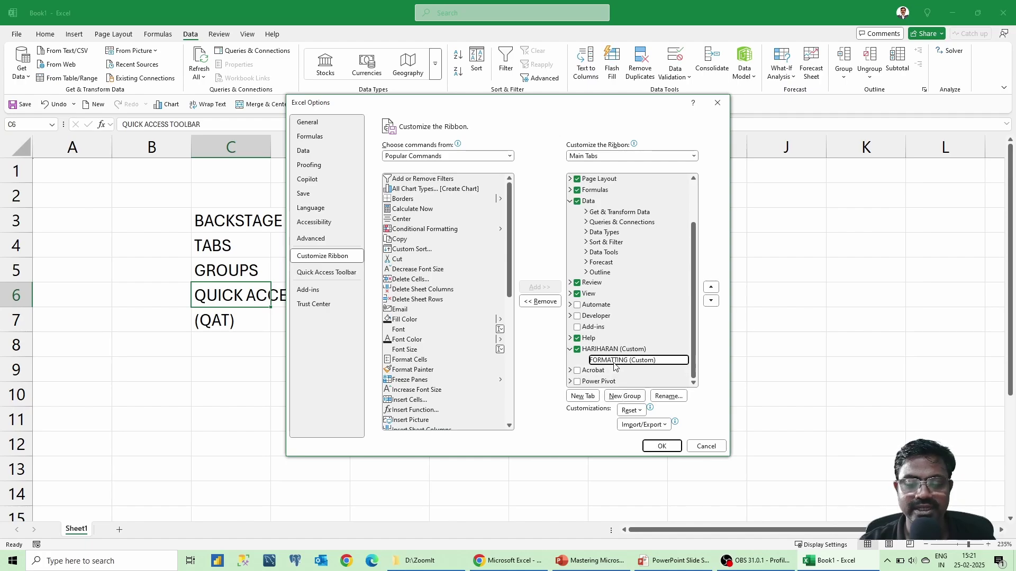
Add a second group to the custom tab below FORMATTING and name it VISUALIZATION
{"action": "left_click", "coordinate": [618, 397]}
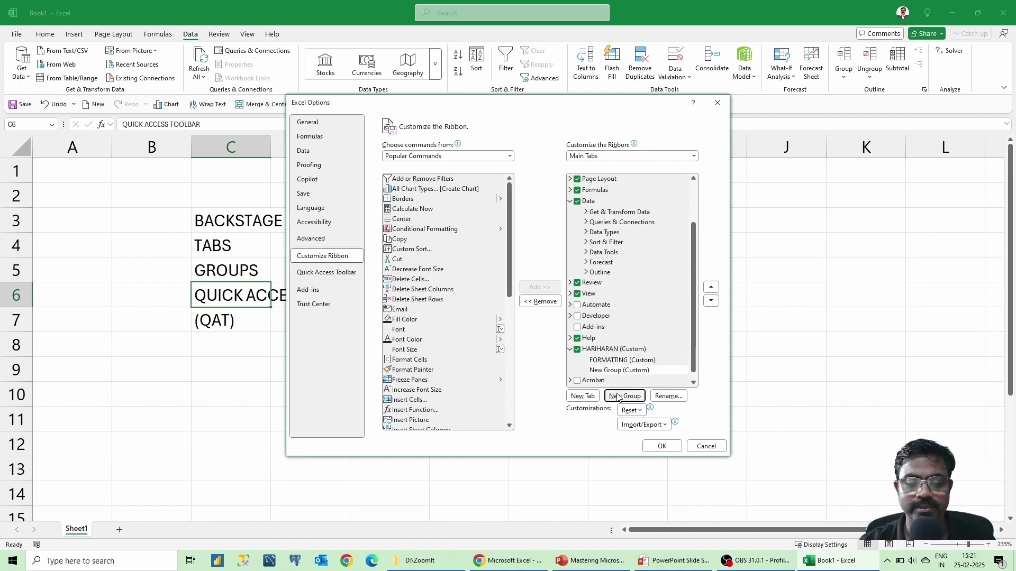
{"action": "right_click", "coordinate": [613, 375]}
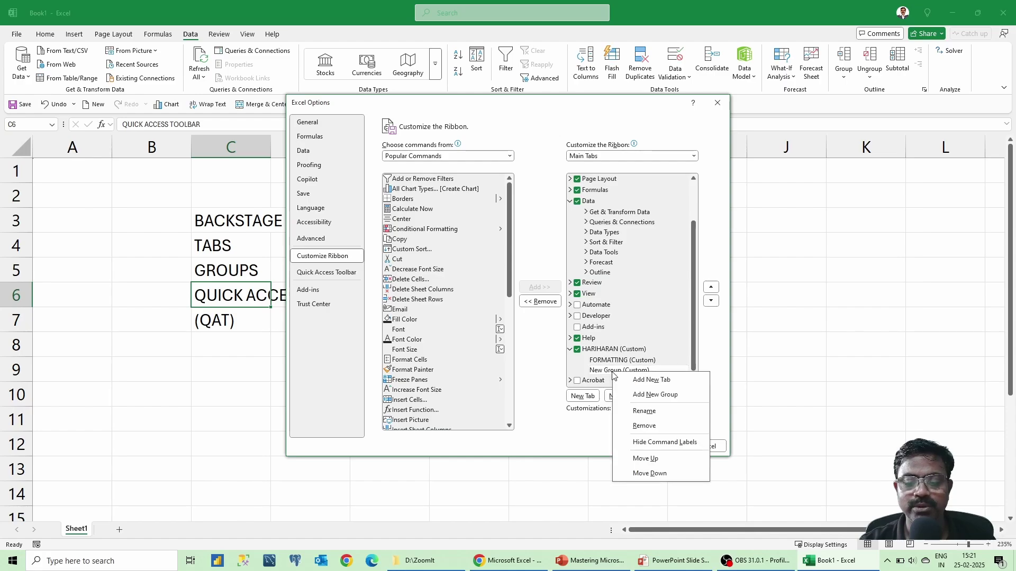
{"action": "left_click", "coordinate": [642, 413]}
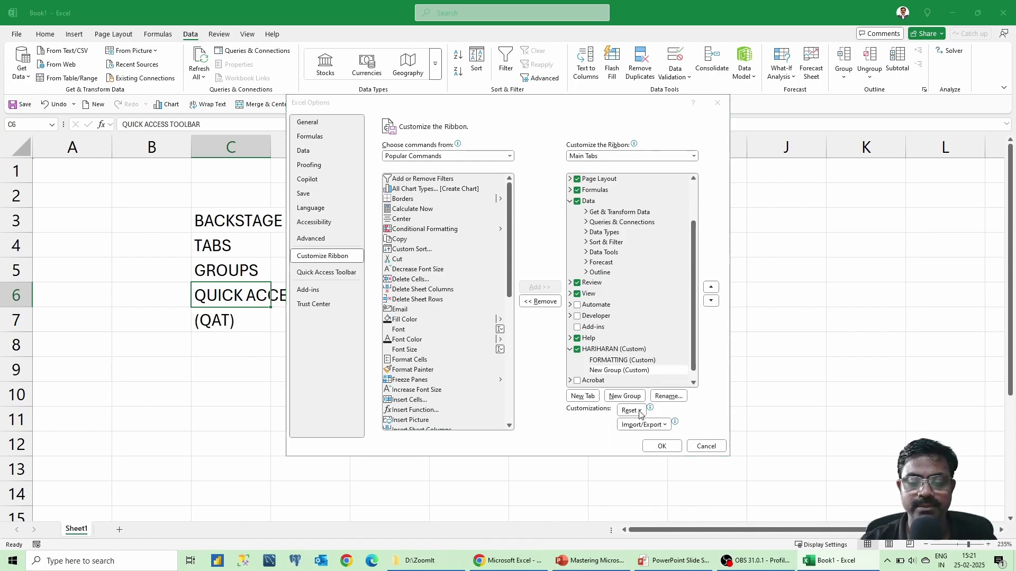
{"action": "type", "text": "VISUALIZATION"}
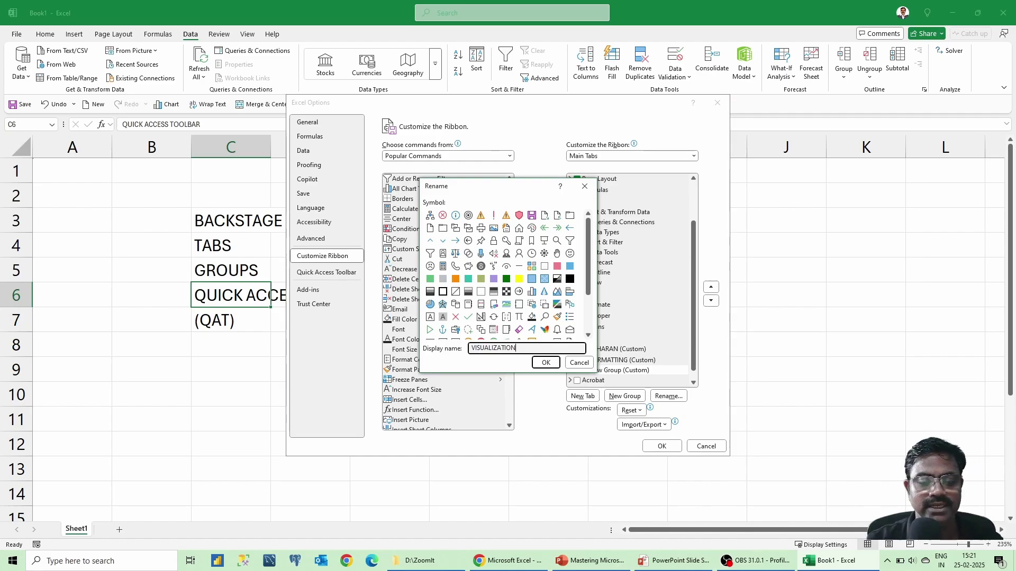
{"action": "left_click", "coordinate": [548, 367]}
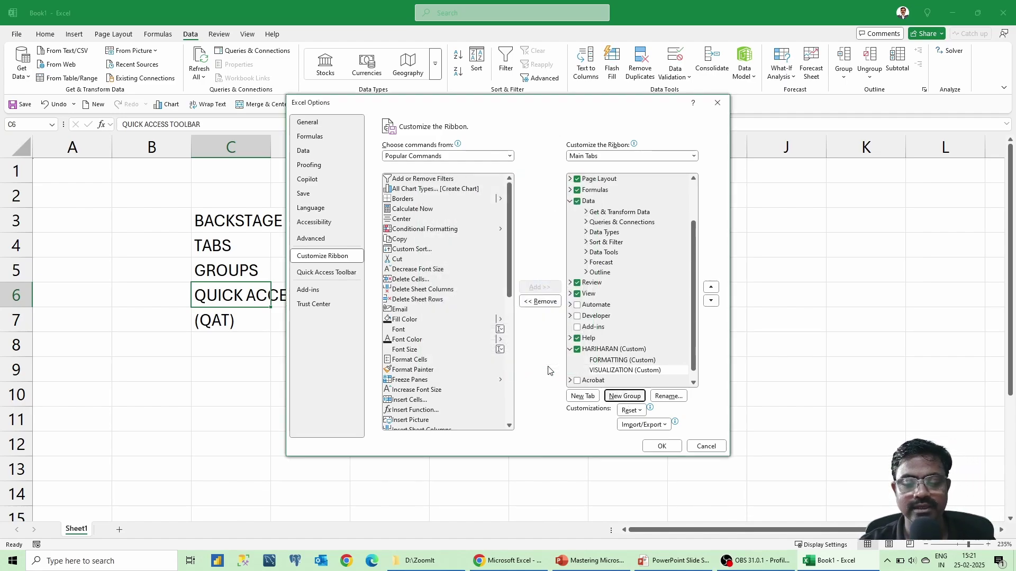
Add the Fill Color, Font, Font Color, Font Size and Center commands to the custom FORMATTING group
{"action": "left_click", "coordinate": [606, 362]}
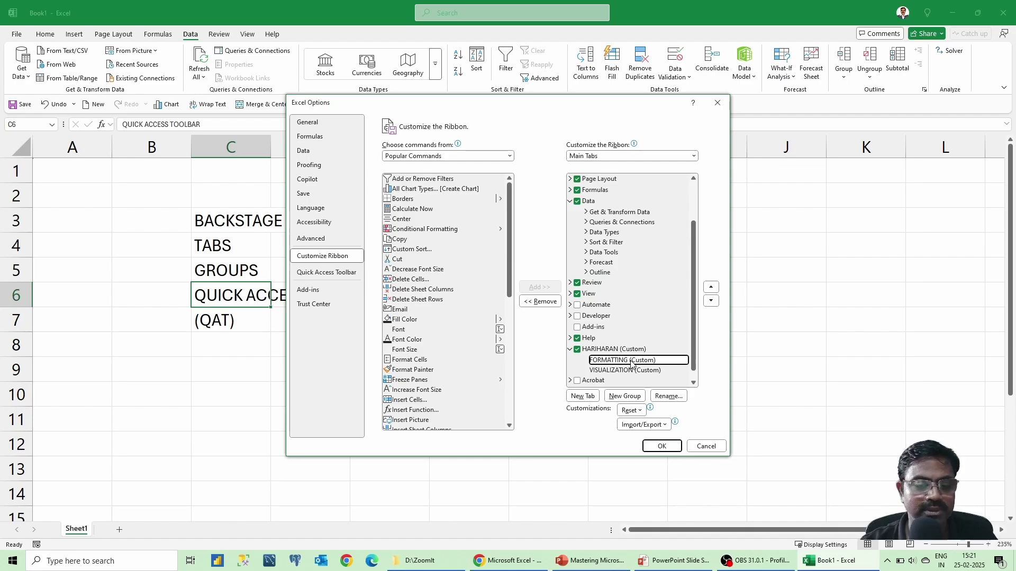
{"action": "left_click", "coordinate": [462, 320]}
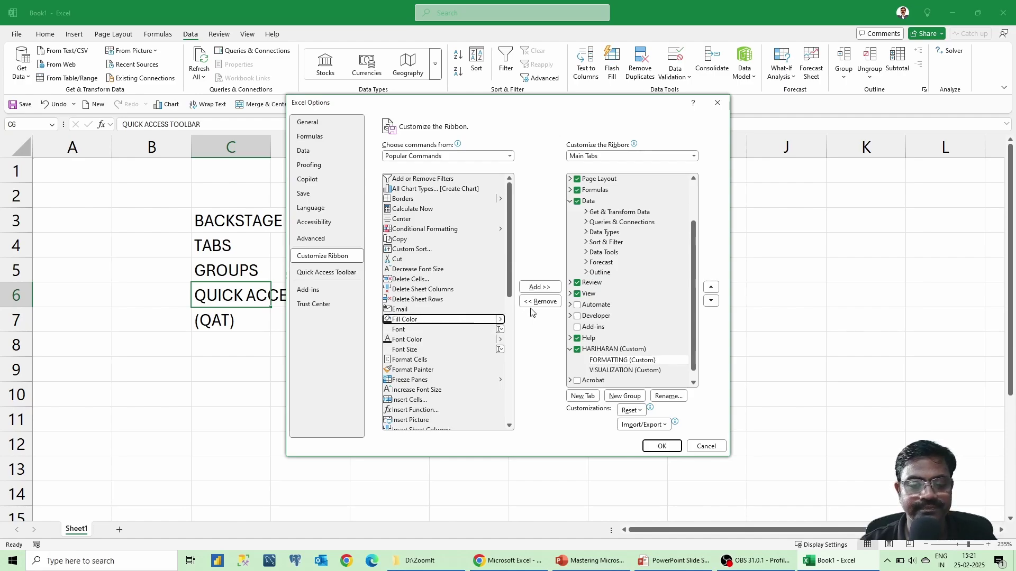
{"action": "left_click", "coordinate": [539, 288]}
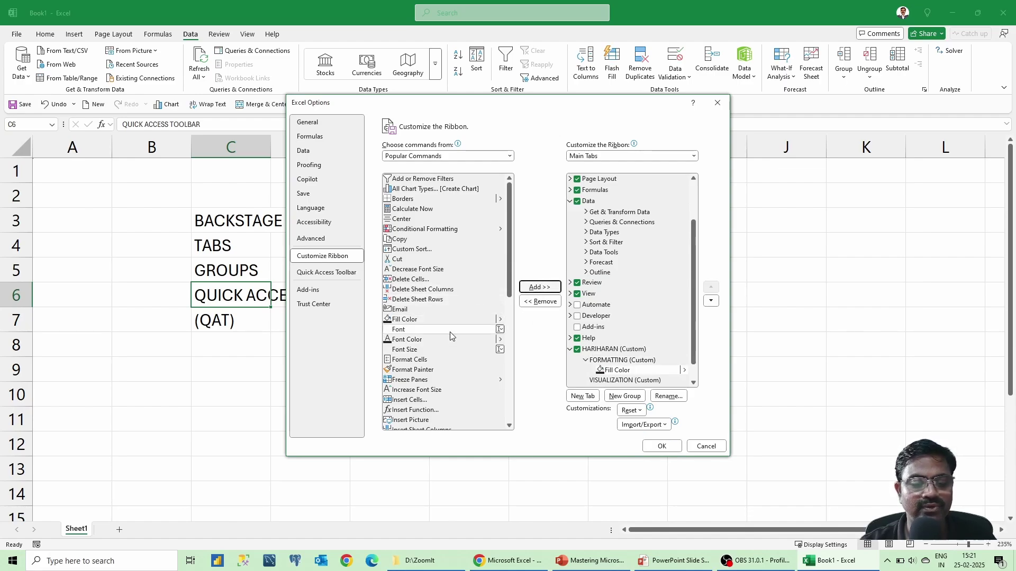
{"action": "left_click", "coordinate": [451, 330]}
{"action": "left_click", "coordinate": [539, 287]}
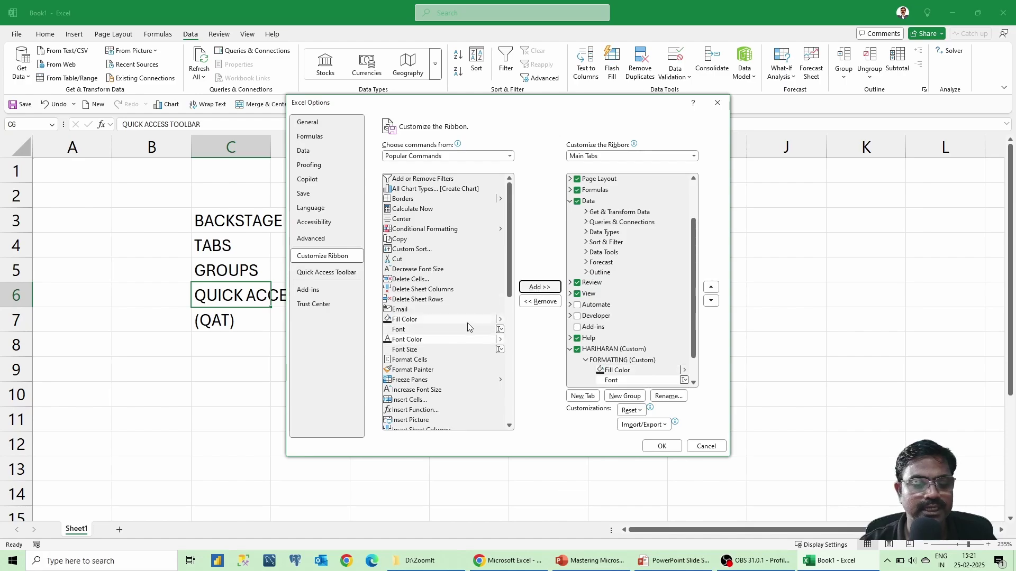
{"action": "left_click", "coordinate": [460, 342]}
{"action": "left_click", "coordinate": [539, 288]}
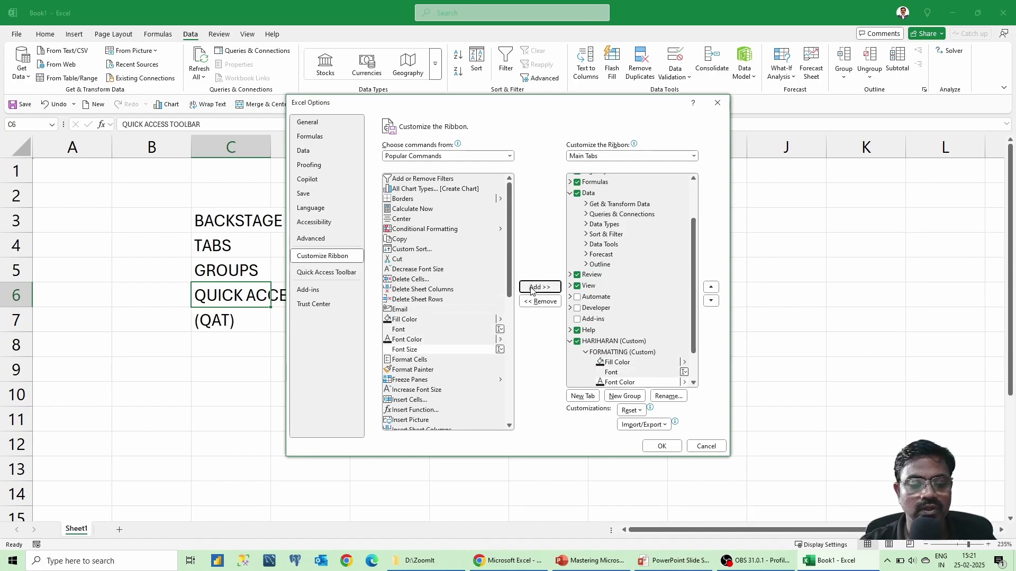
{"action": "left_click", "coordinate": [444, 348]}
{"action": "left_click", "coordinate": [541, 288]}
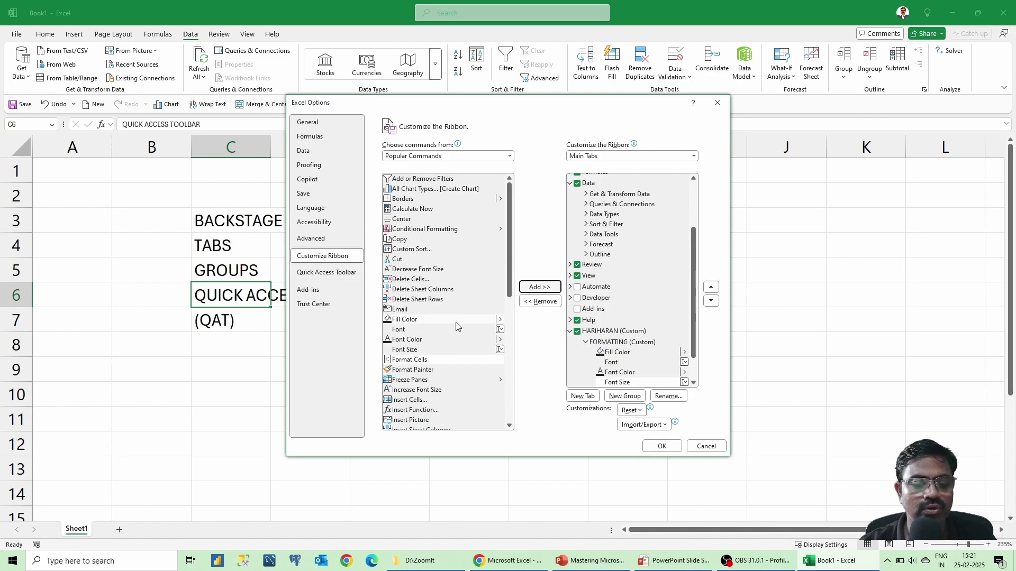
{"action": "scroll", "coordinate": [458, 326], "scroll_direction": "down", "scroll_amount": 1}
{"action": "scroll", "coordinate": [459, 325], "scroll_direction": "up", "scroll_amount": 1}
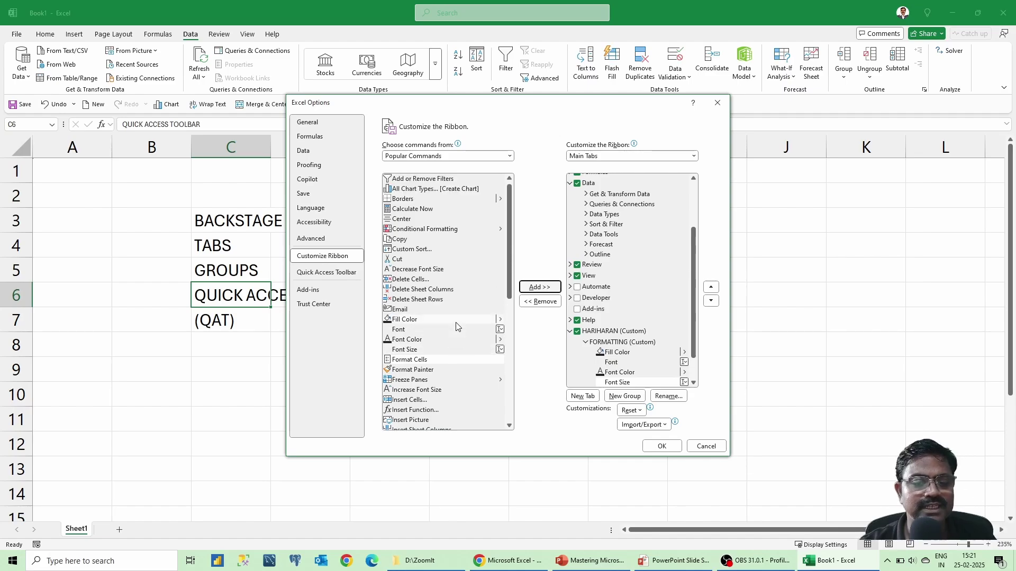
{"action": "left_click", "coordinate": [418, 218]}
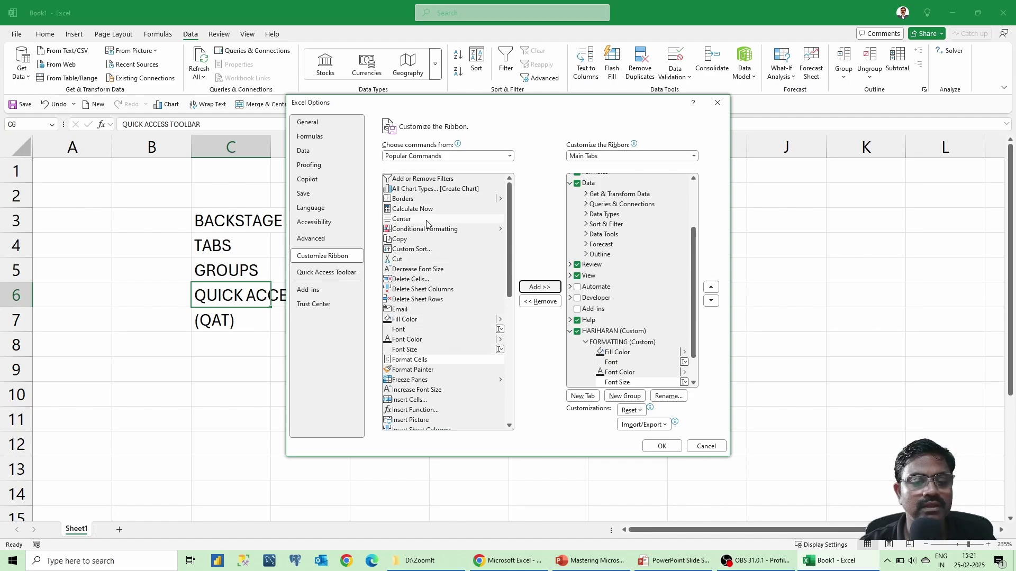
{"action": "left_click", "coordinate": [540, 288]}
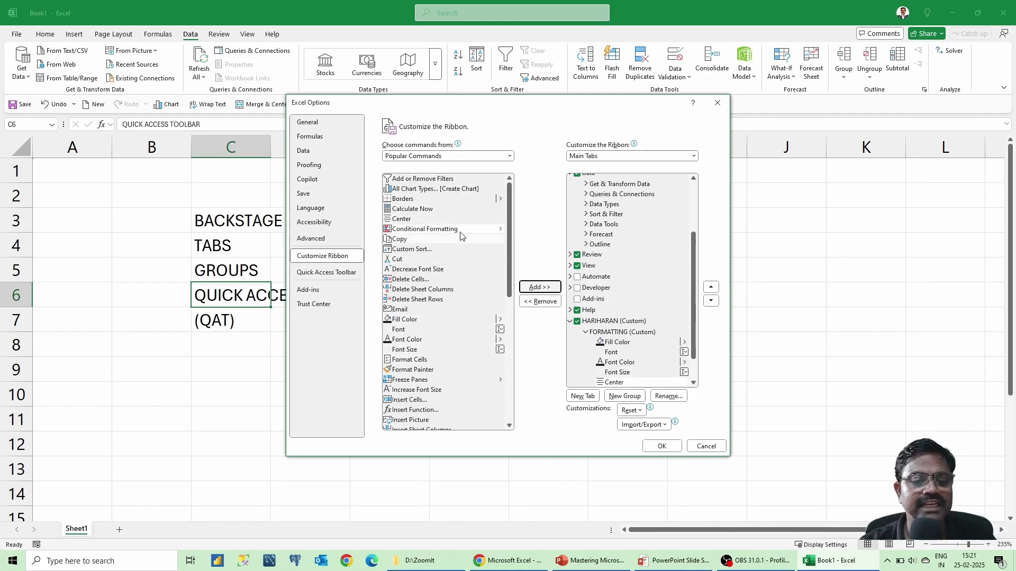
List all available commands and add the Bold command to the custom FORMATTING group
{"action": "left_click", "coordinate": [458, 157]}
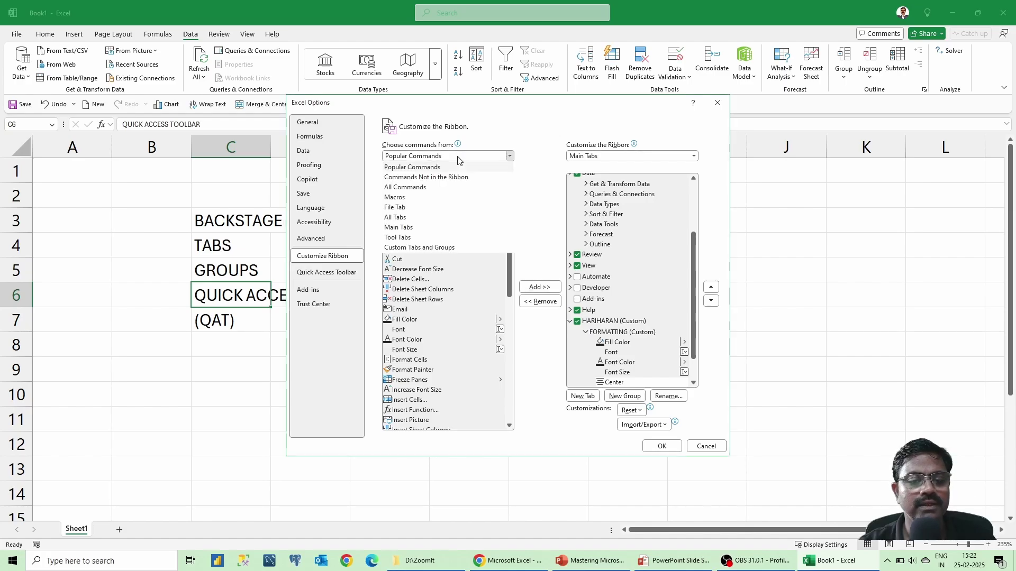
{"action": "left_click", "coordinate": [424, 188]}
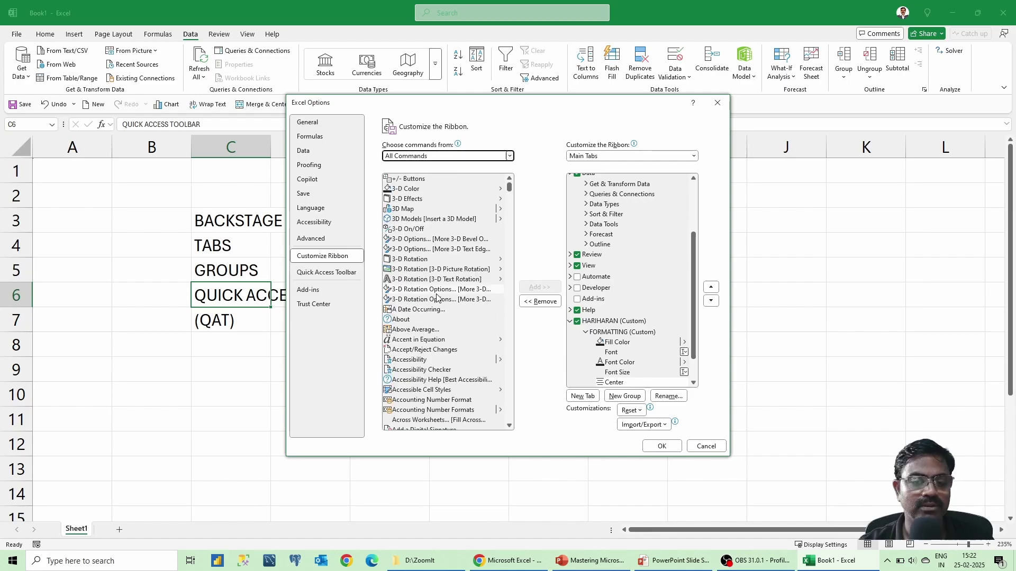
{"action": "scroll", "coordinate": [434, 281], "scroll_direction": "down", "scroll_amount": 15}
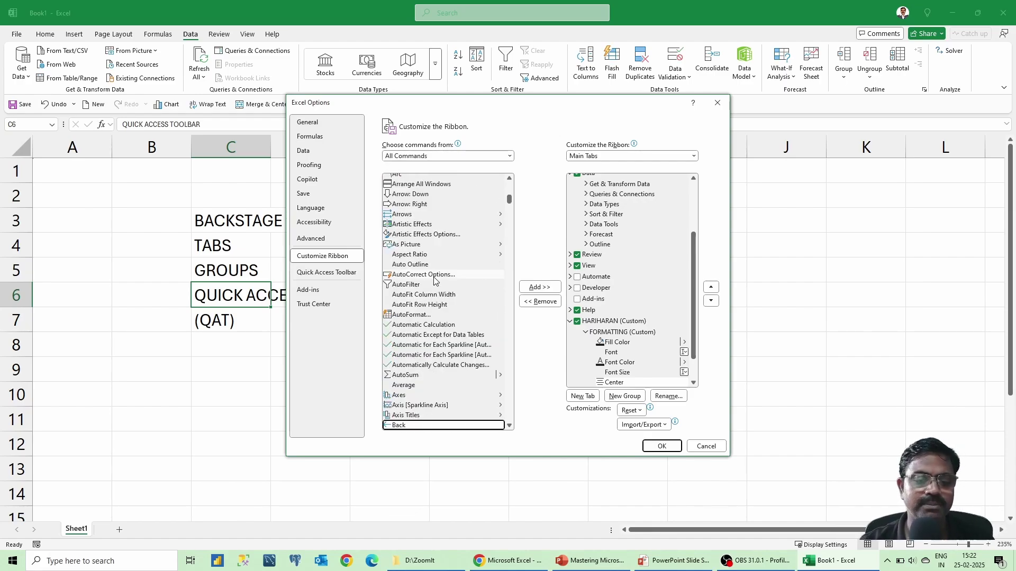
{"action": "scroll", "coordinate": [444, 375], "scroll_direction": "down", "scroll_amount": 4}
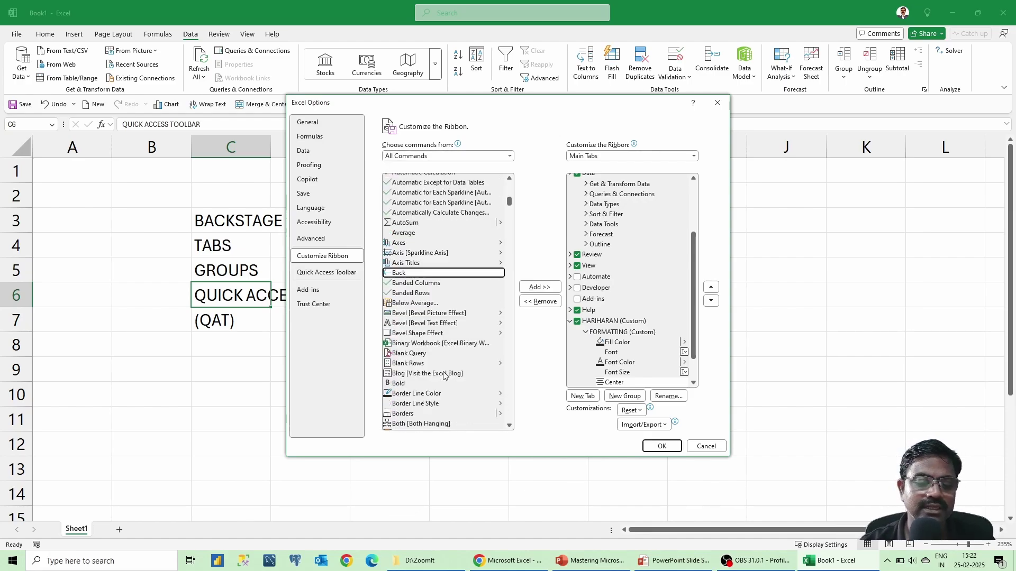
{"action": "left_click", "coordinate": [420, 359]}
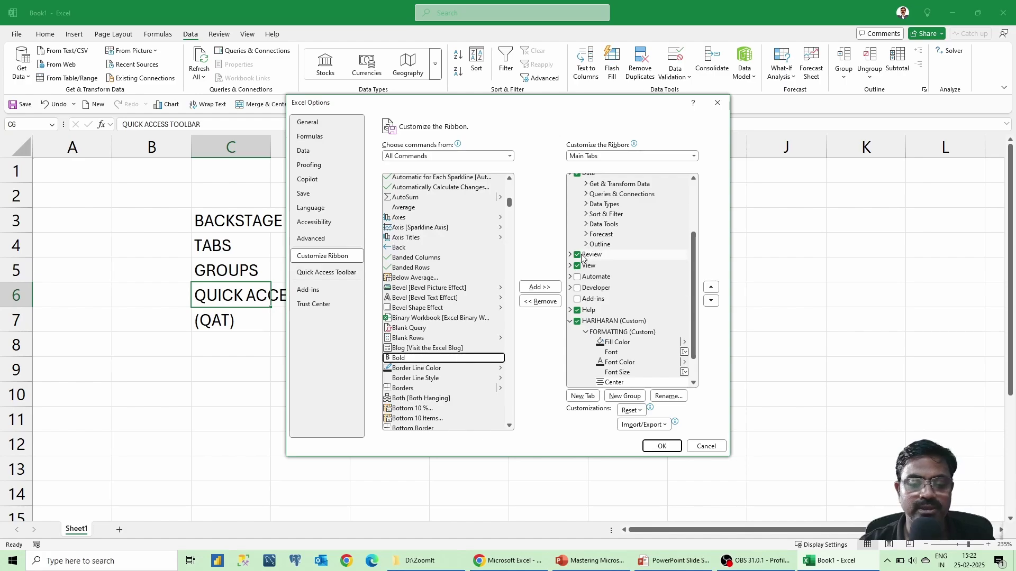
{"action": "left_click", "coordinate": [540, 288]}
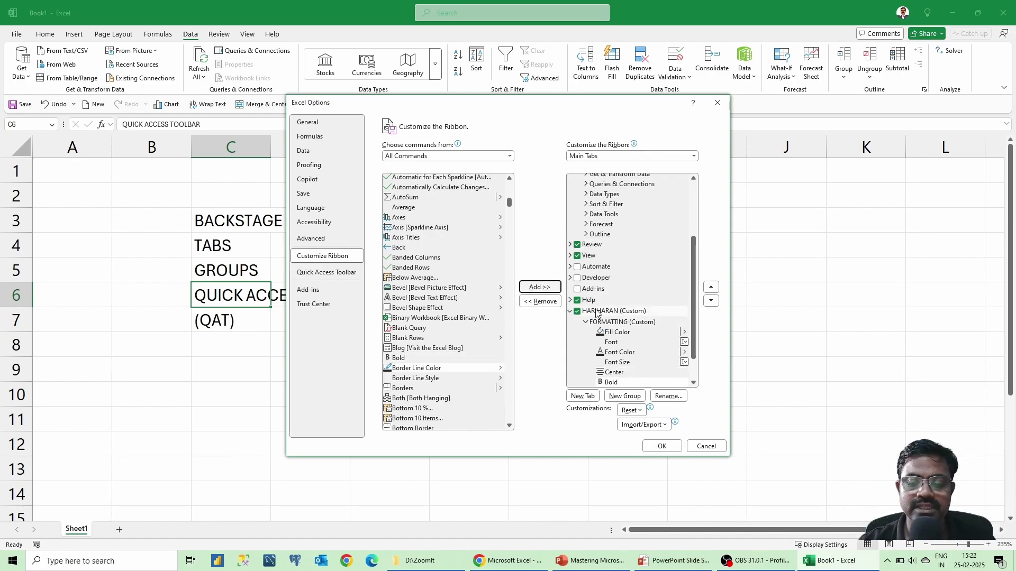
Add the Chart... [Add a Chart] command to the custom VISUALIZATION group
{"action": "scroll", "coordinate": [624, 349], "scroll_direction": "down", "scroll_amount": 2}
{"action": "left_click", "coordinate": [616, 361]}
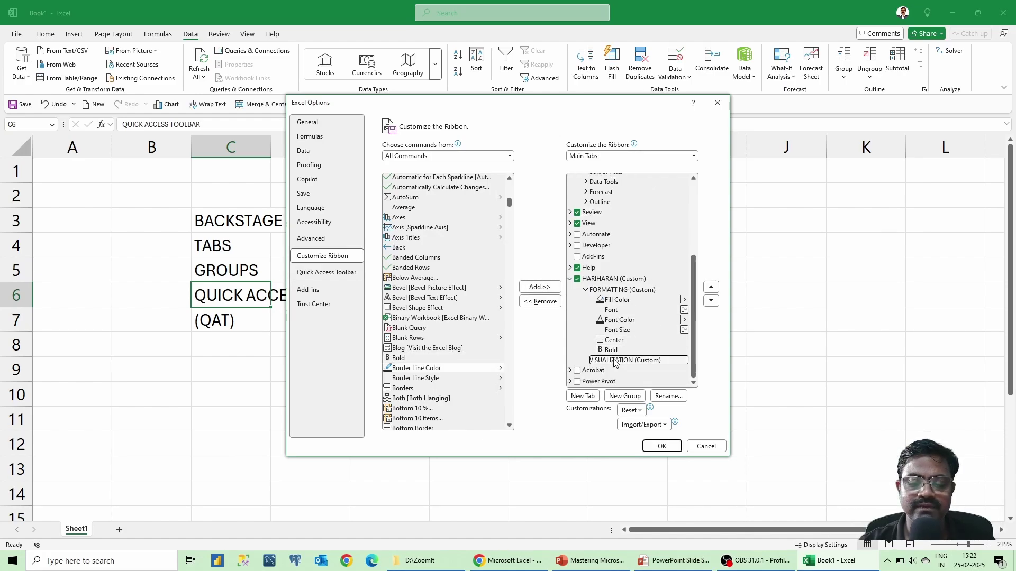
{"action": "left_click", "coordinate": [410, 268]}
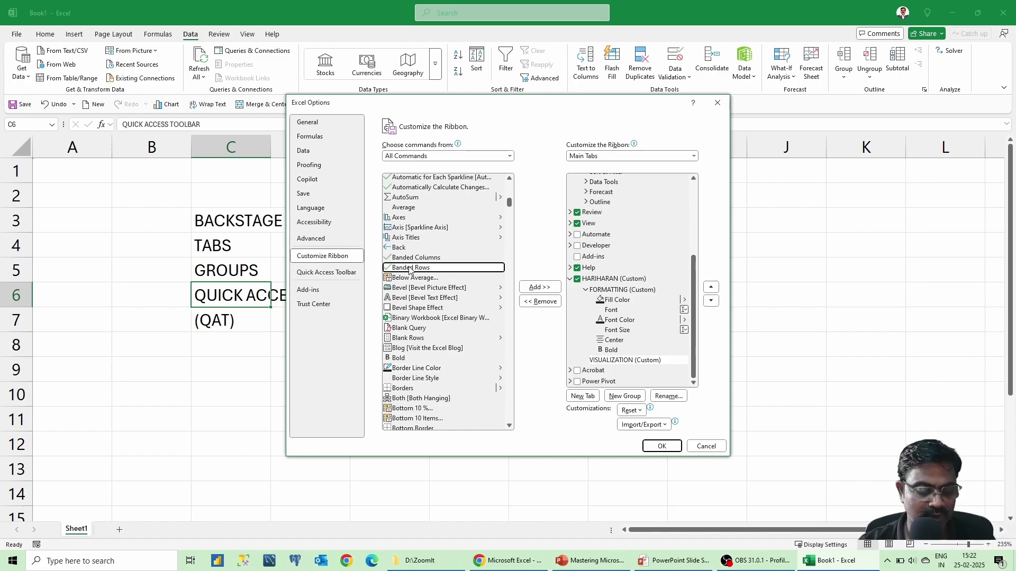
{"action": "key", "text": "c"}
{"action": "scroll", "coordinate": [437, 339], "scroll_direction": "down", "scroll_amount": 6}
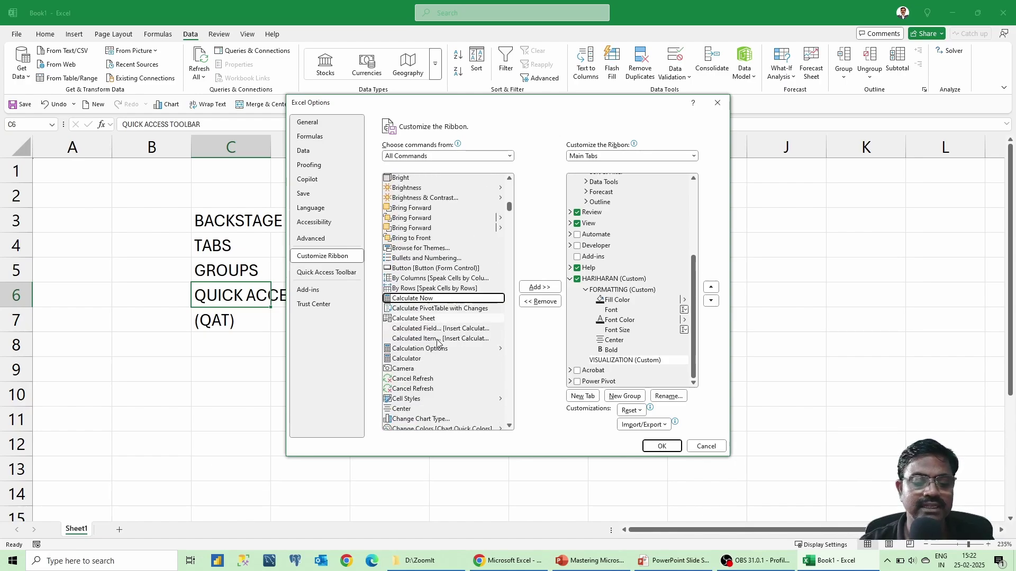
{"action": "scroll", "coordinate": [437, 343], "scroll_direction": "down", "scroll_amount": 7}
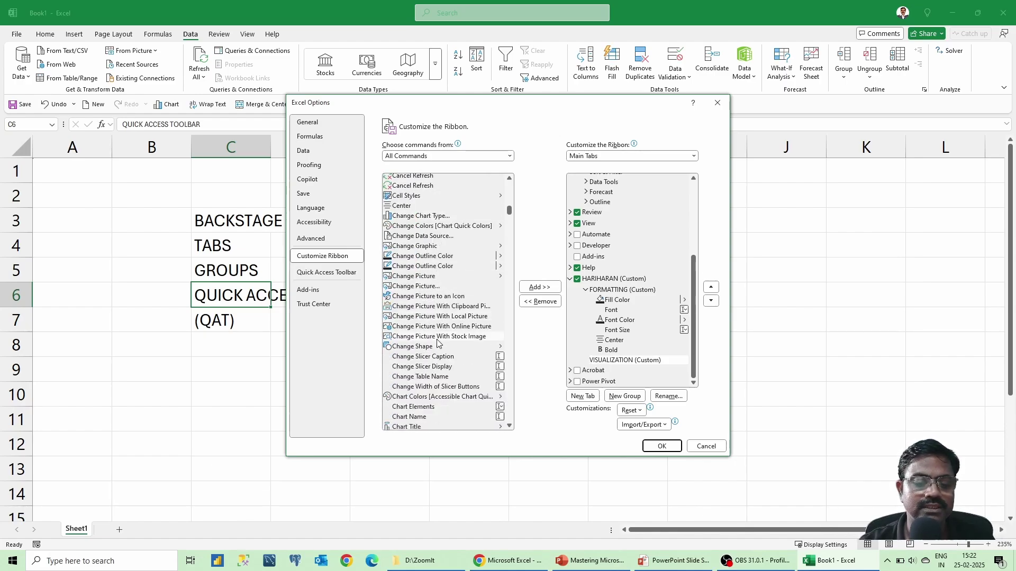
{"action": "scroll", "coordinate": [437, 342], "scroll_direction": "down", "scroll_amount": 1}
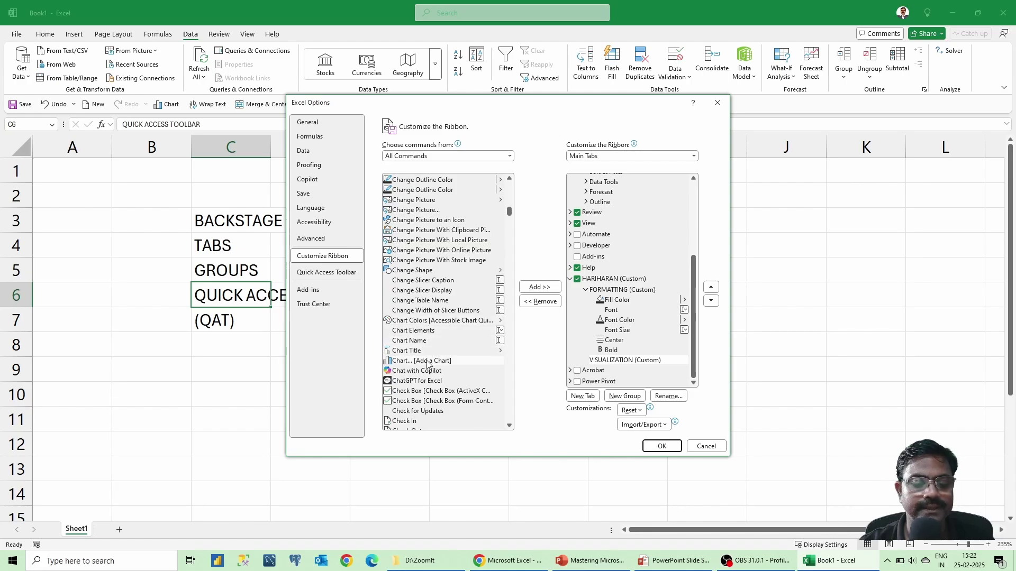
{"action": "left_click", "coordinate": [432, 361]}
{"action": "left_click", "coordinate": [539, 287]}
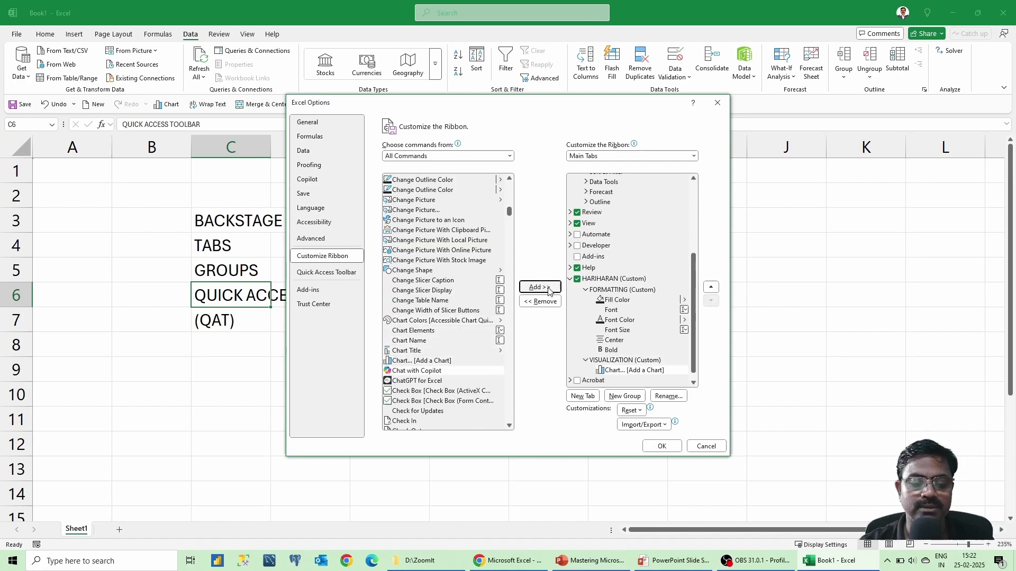
Add the Conditional Formatting command to the custom VISUALIZATION group, below the Chart command
{"action": "left_click", "coordinate": [447, 302]}
{"action": "key", "text": "Down"}
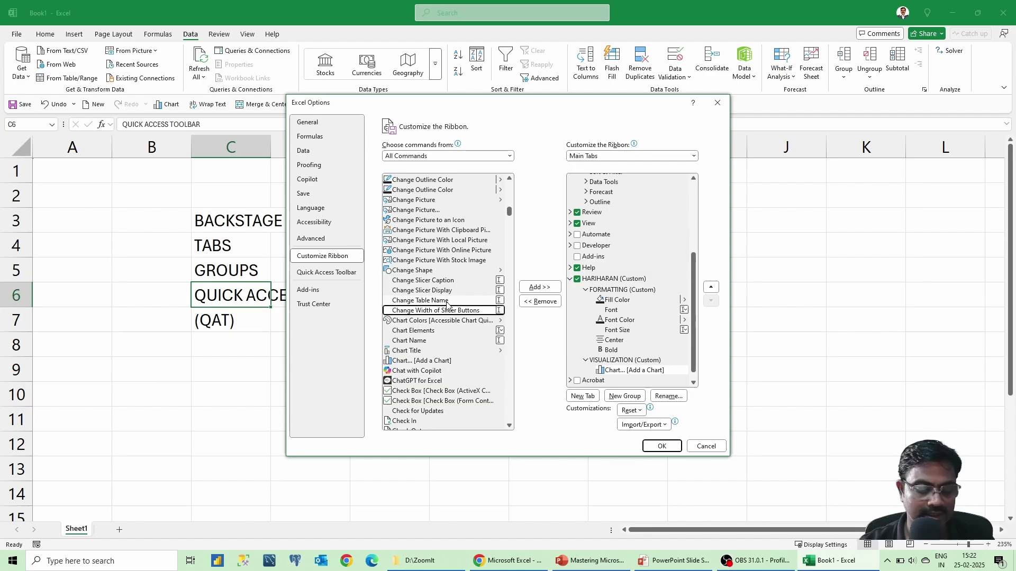
{"action": "scroll", "coordinate": [446, 306], "scroll_direction": "up", "scroll_amount": 3}
{"action": "scroll", "coordinate": [446, 305], "scroll_direction": "down", "scroll_amount": 7}
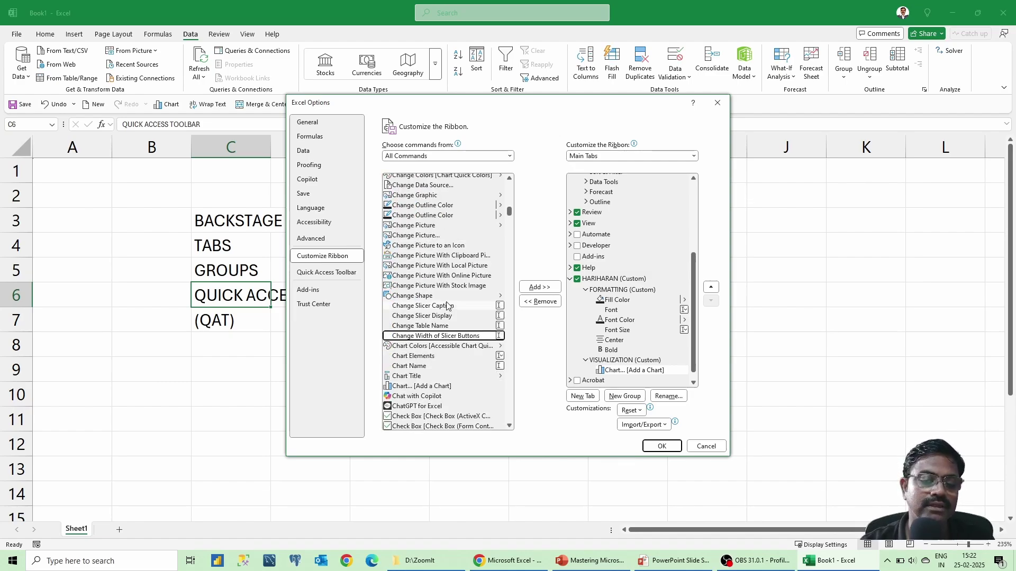
{"action": "scroll", "coordinate": [446, 306], "scroll_direction": "down", "scroll_amount": 12}
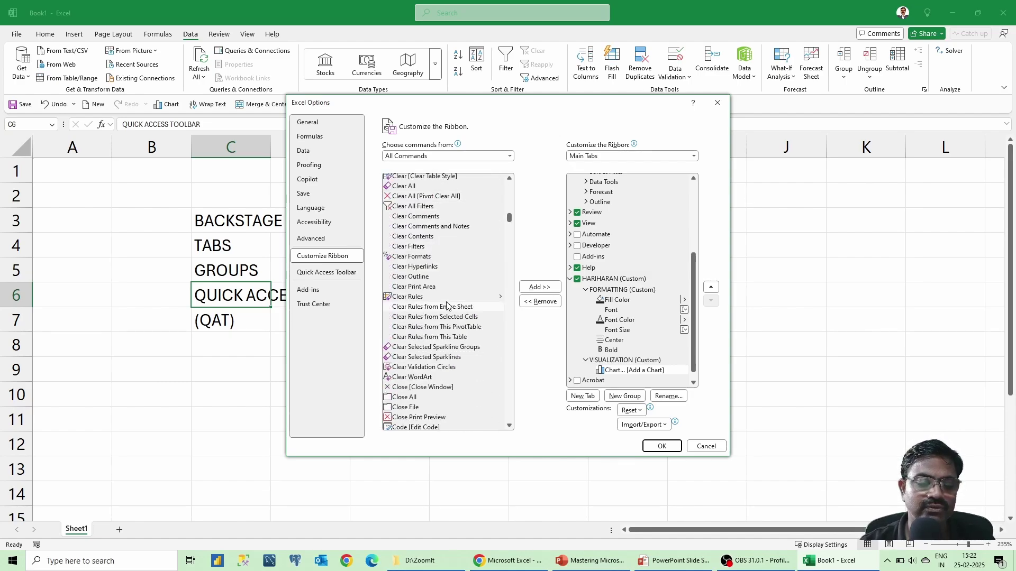
{"action": "scroll", "coordinate": [447, 306], "scroll_direction": "down", "scroll_amount": 3}
{"action": "scroll", "coordinate": [447, 305], "scroll_direction": "down", "scroll_amount": 5}
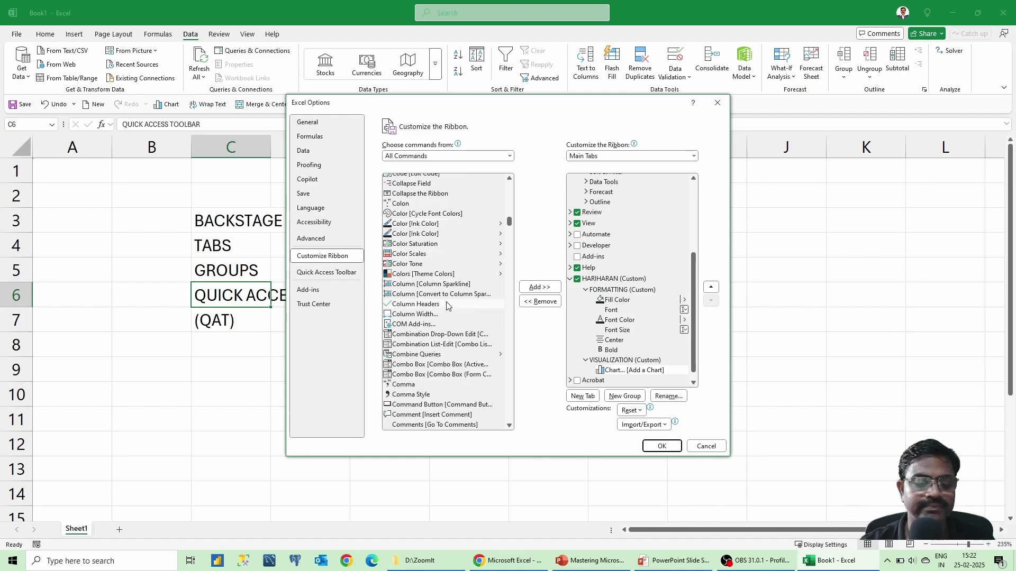
{"action": "scroll", "coordinate": [446, 305], "scroll_direction": "down", "scroll_amount": 5}
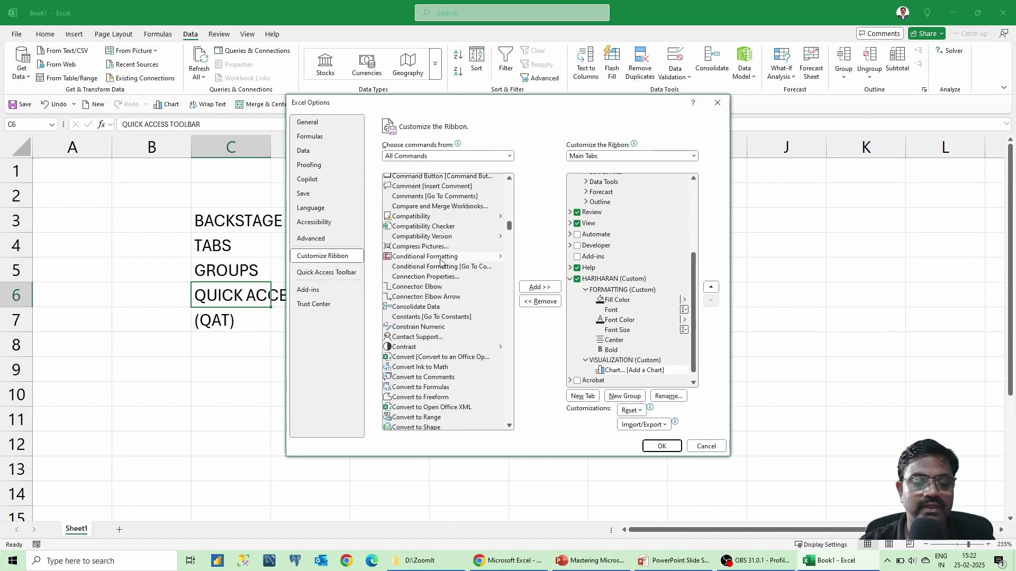
{"action": "left_click", "coordinate": [442, 257]}
{"action": "left_click", "coordinate": [533, 287]}
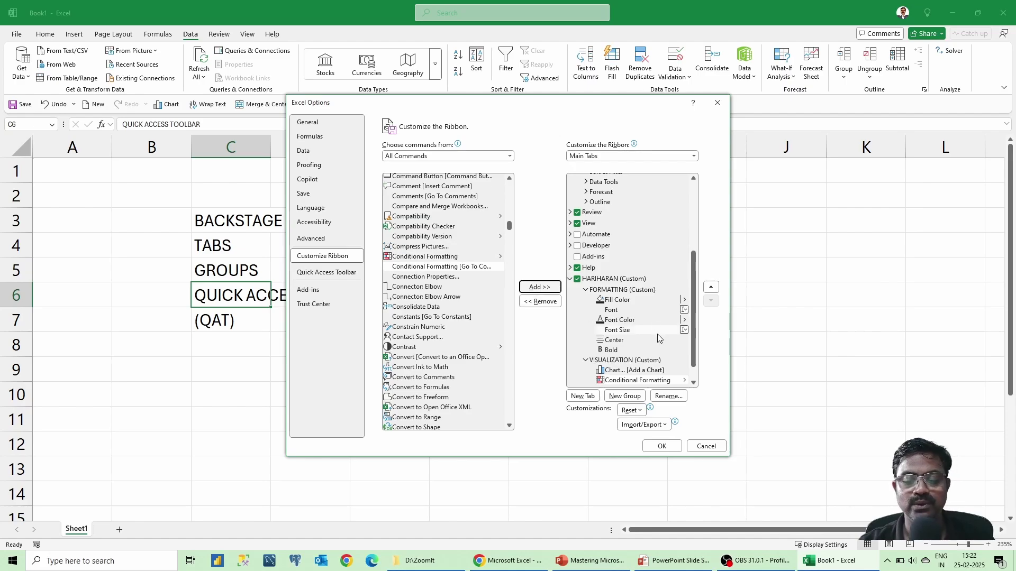
Move Font Size below Center in the custom FORMATTING group and apply the ribbon customizations
{"action": "left_click", "coordinate": [625, 333]}
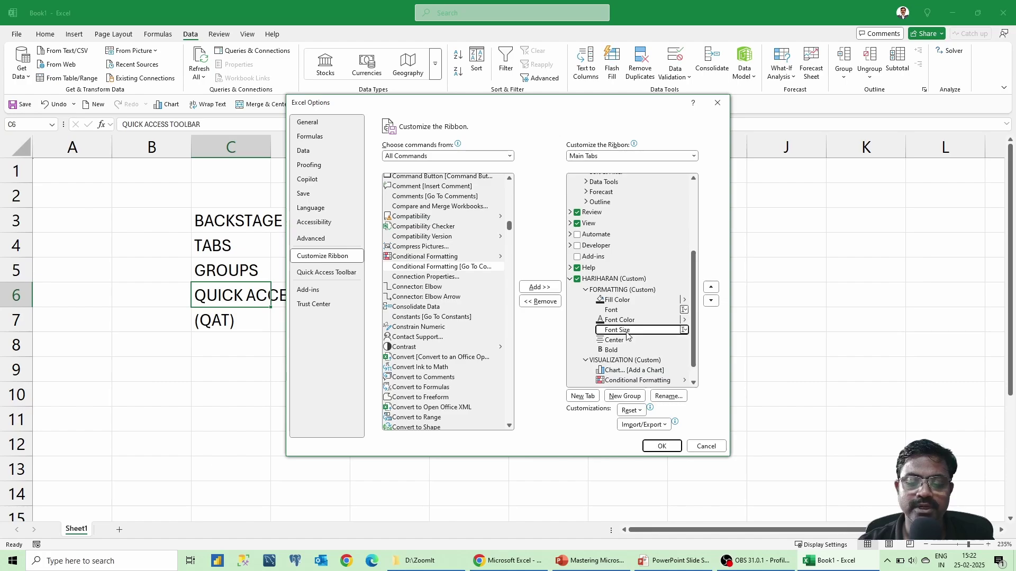
{"action": "mouse_move", "coordinate": [627, 333]}
{"action": "left_mouse_down"}
{"action": "mouse_move", "coordinate": [628, 369]}
{"action": "mouse_move", "coordinate": [628, 341]}
{"action": "left_mouse_up"}
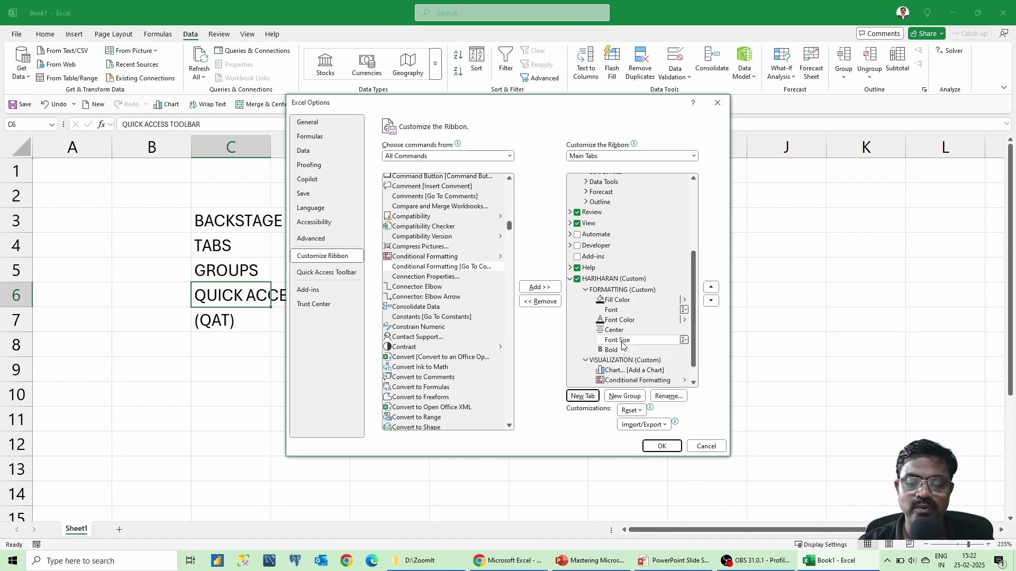
{"action": "right_click", "coordinate": [623, 342]}
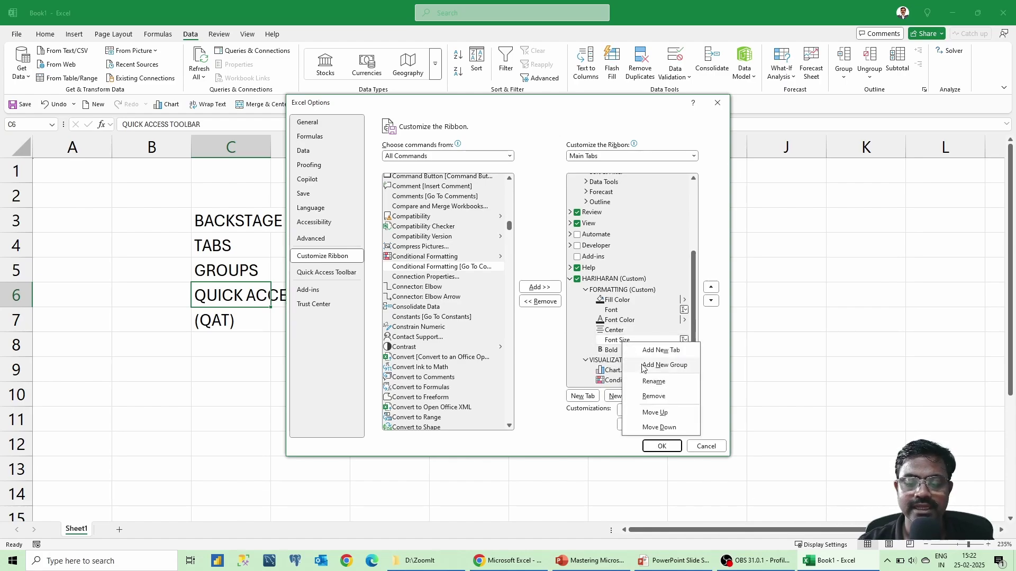
{"action": "left_click", "coordinate": [561, 340]}
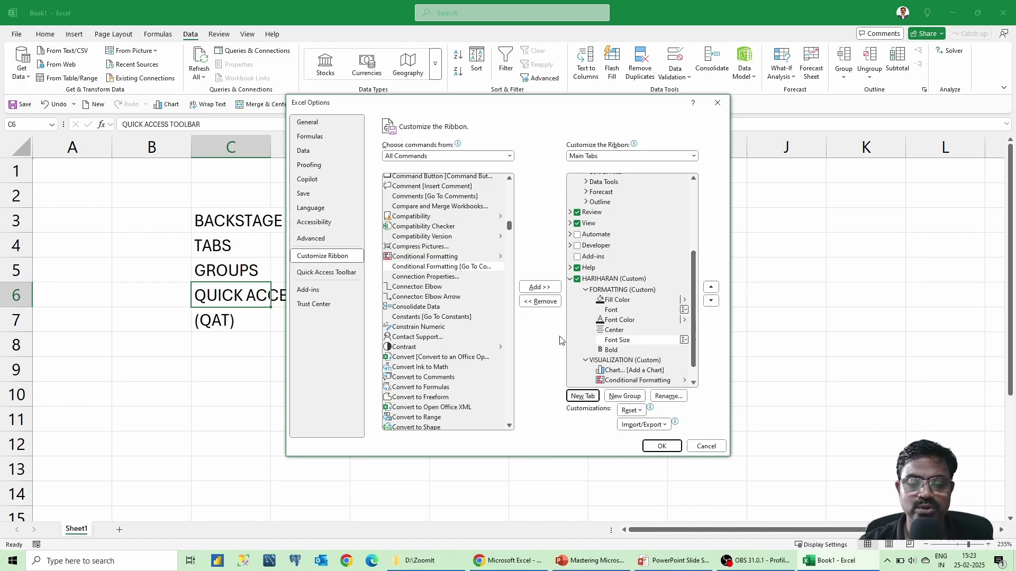
{"action": "left_click", "coordinate": [662, 446]}
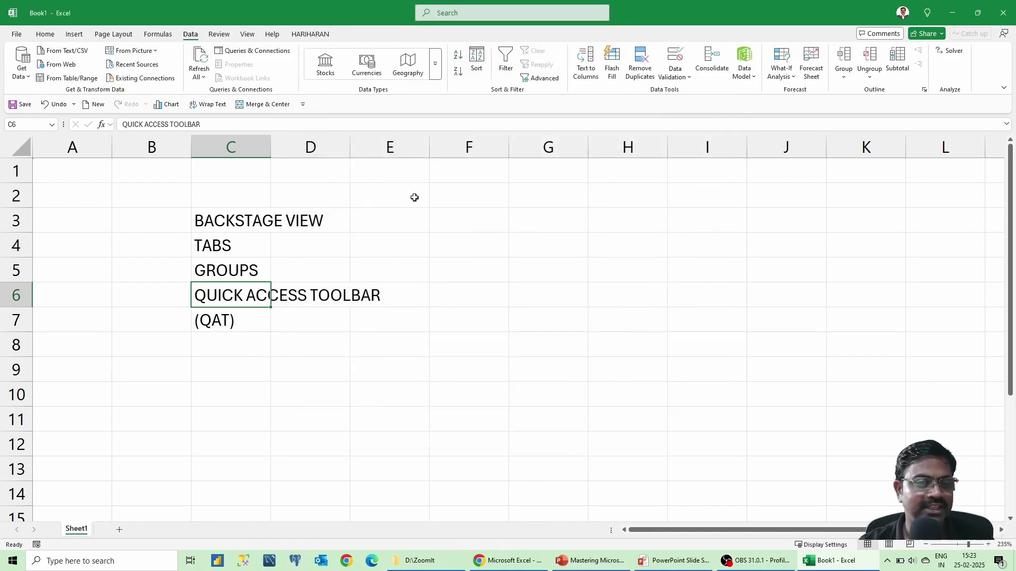
Examine the groups on the new custom ribbon tab and compare them with the built-in Page Layout and Formulas tabs
{"action": "left_click", "coordinate": [310, 35]}
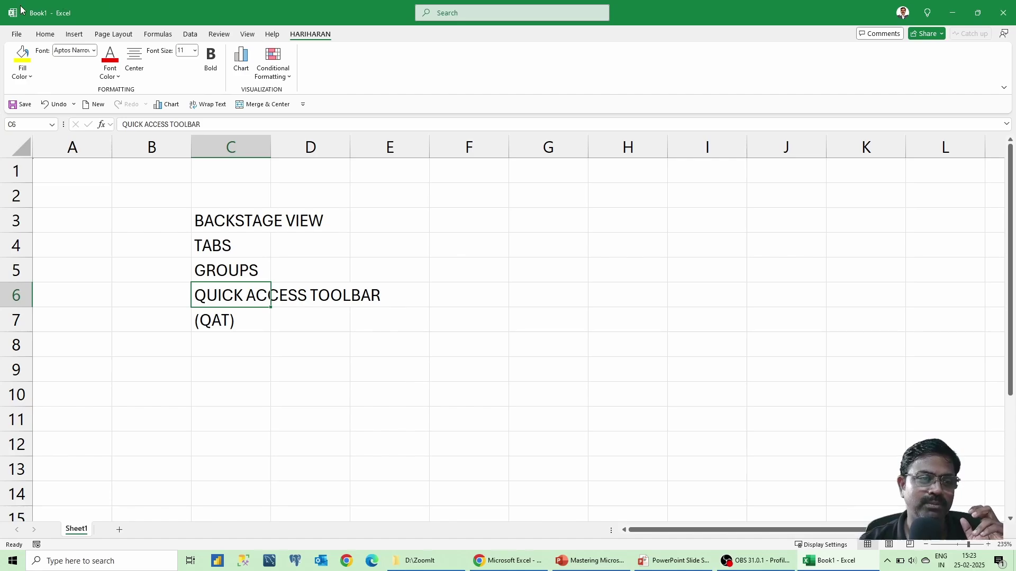
{"action": "left_click", "coordinate": [45, 35]}
{"action": "left_click", "coordinate": [94, 35]}
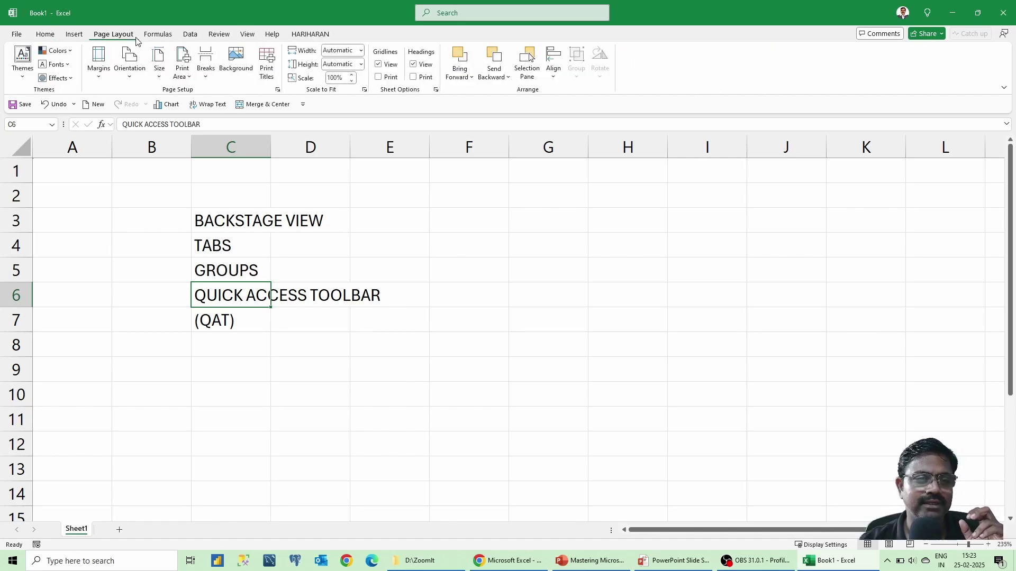
{"action": "left_click", "coordinate": [147, 37]}
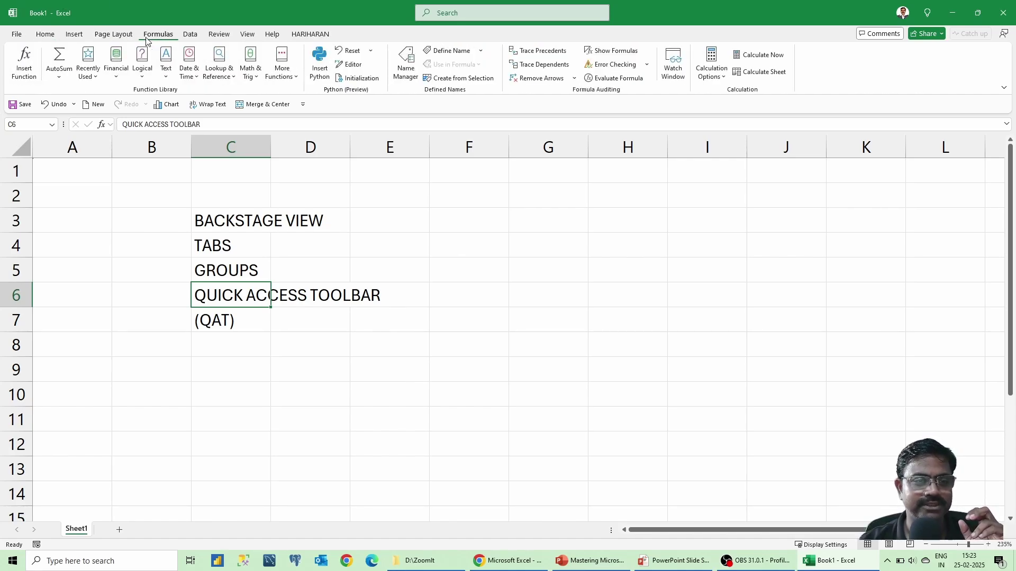
{"action": "left_click", "coordinate": [115, 36]}
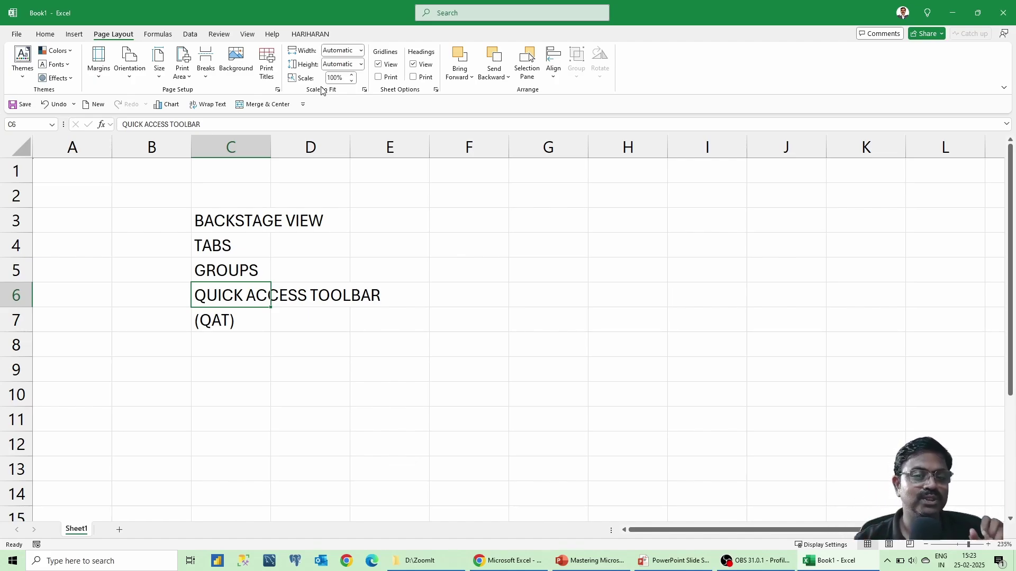
{"action": "left_click", "coordinate": [307, 36]}
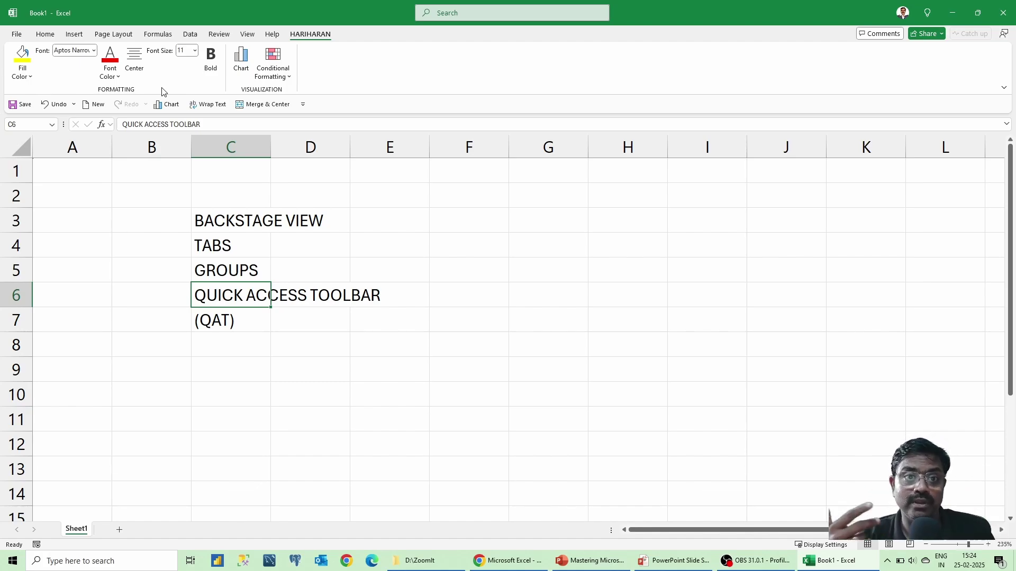
Export all ribbon and Quick Access Toolbar customizations to the Downloads folder, overwriting the existing exported customization file
{"action": "right_click", "coordinate": [302, 37]}
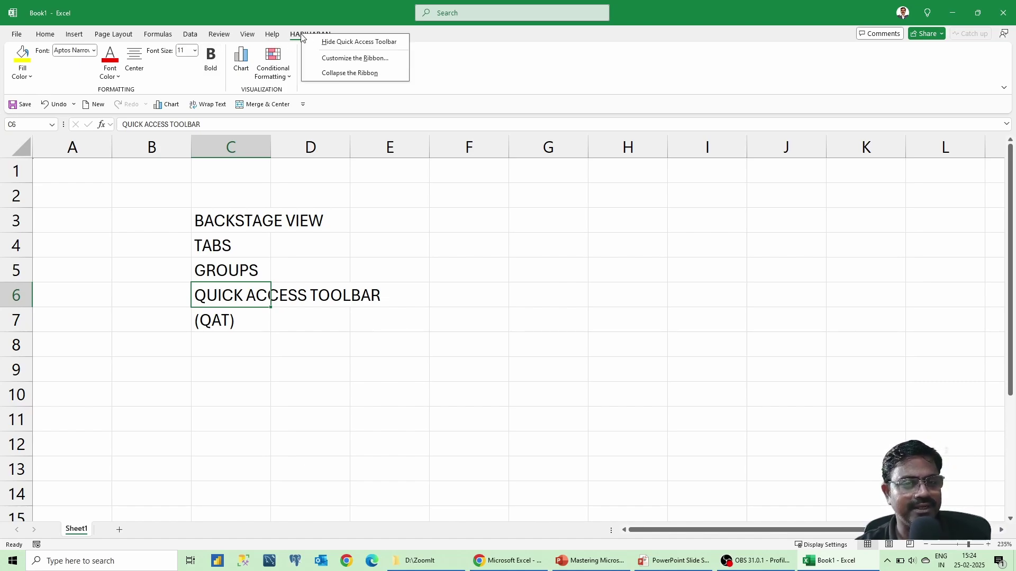
{"action": "left_click", "coordinate": [328, 58]}
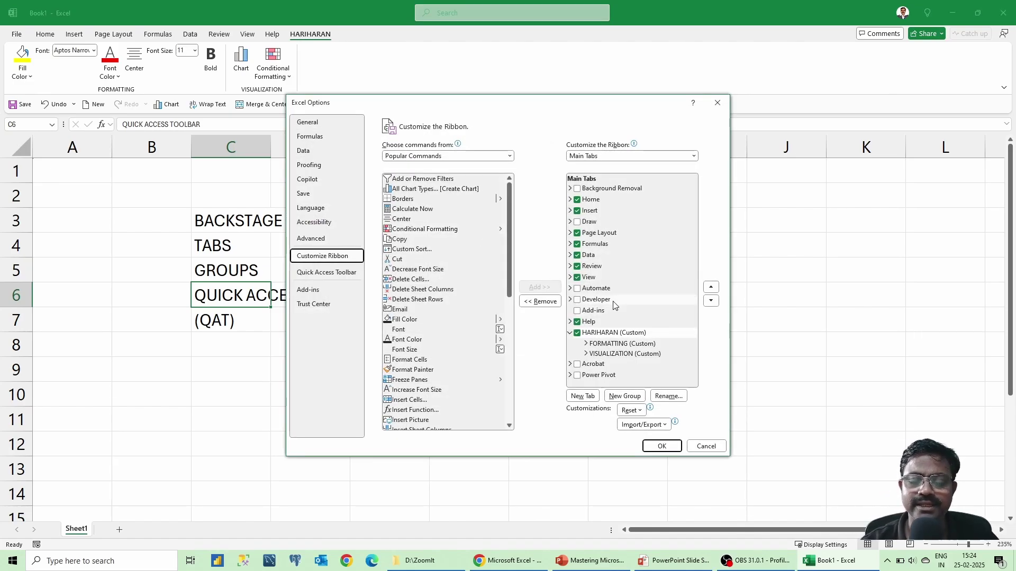
{"action": "left_click", "coordinate": [656, 426]}
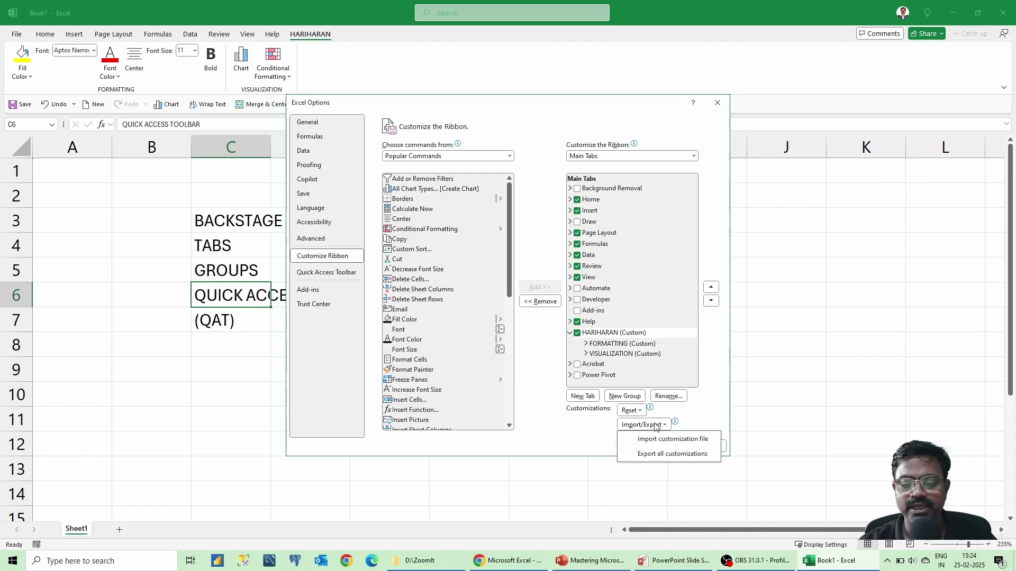
{"action": "left_click", "coordinate": [661, 455]}
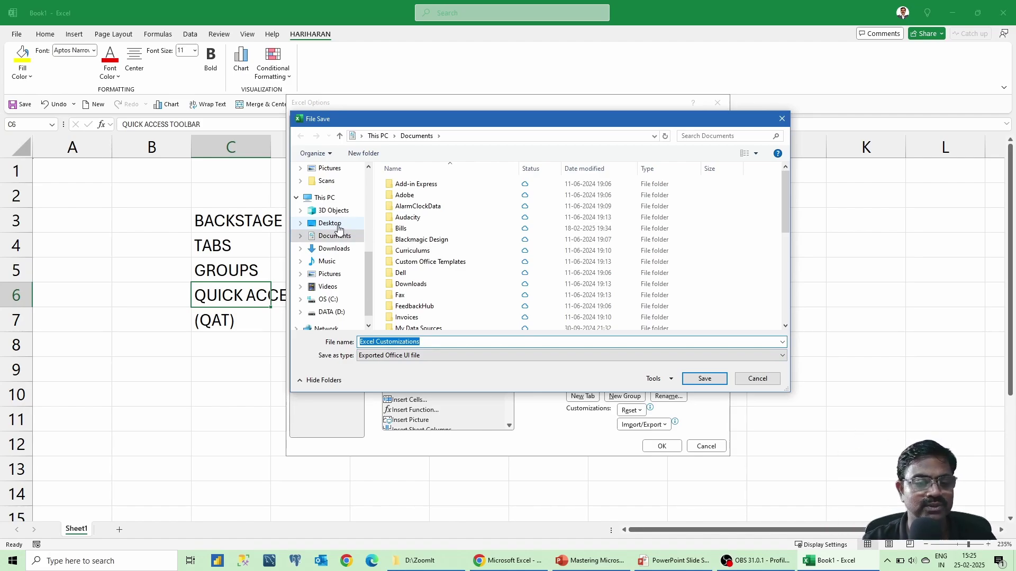
{"action": "left_click", "coordinate": [333, 249]}
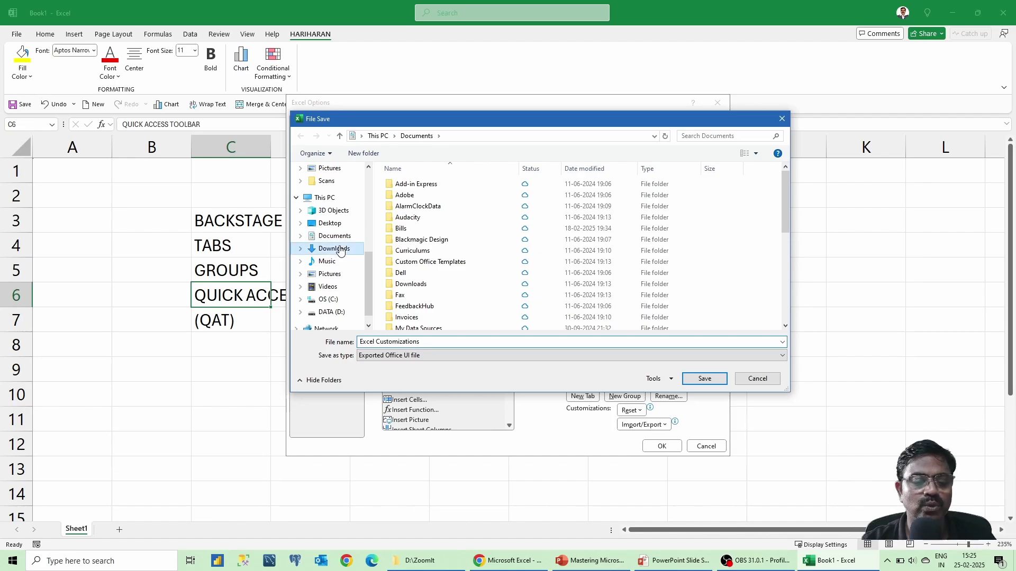
{"action": "left_click", "coordinate": [442, 344]}
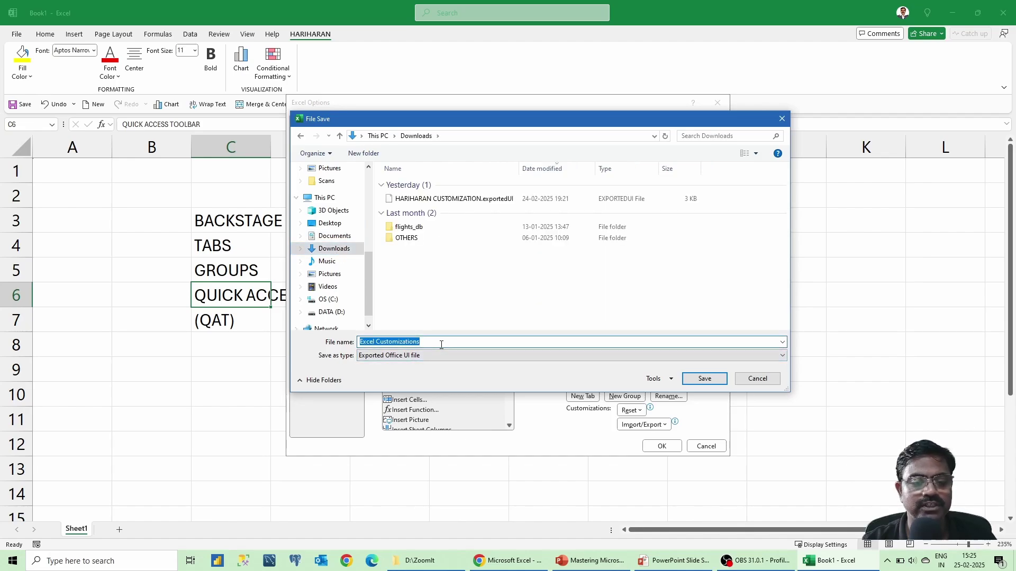
{"action": "left_click", "coordinate": [440, 200]}
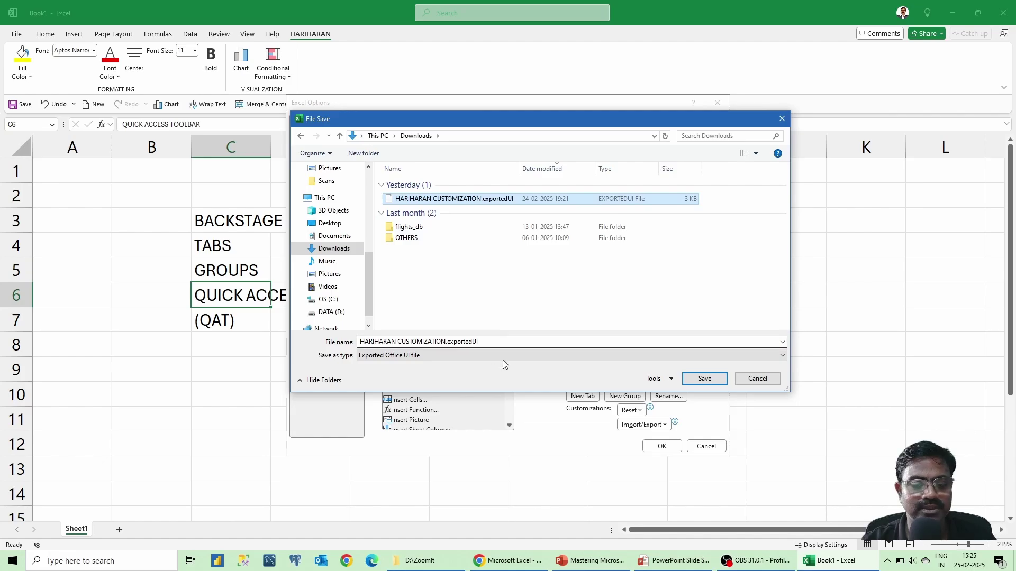
{"action": "left_click", "coordinate": [705, 379]}
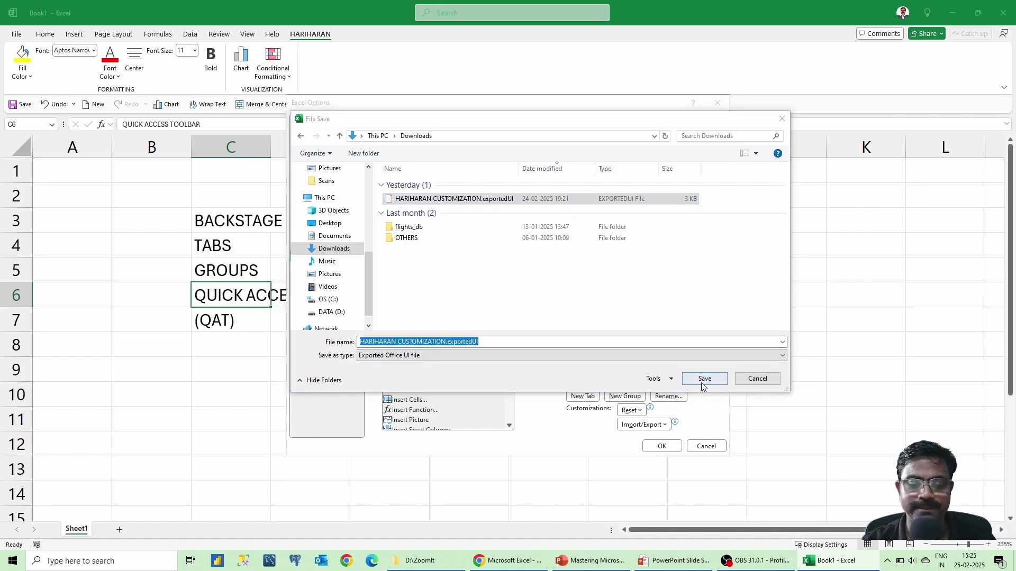
{"action": "left_click", "coordinate": [538, 283]}
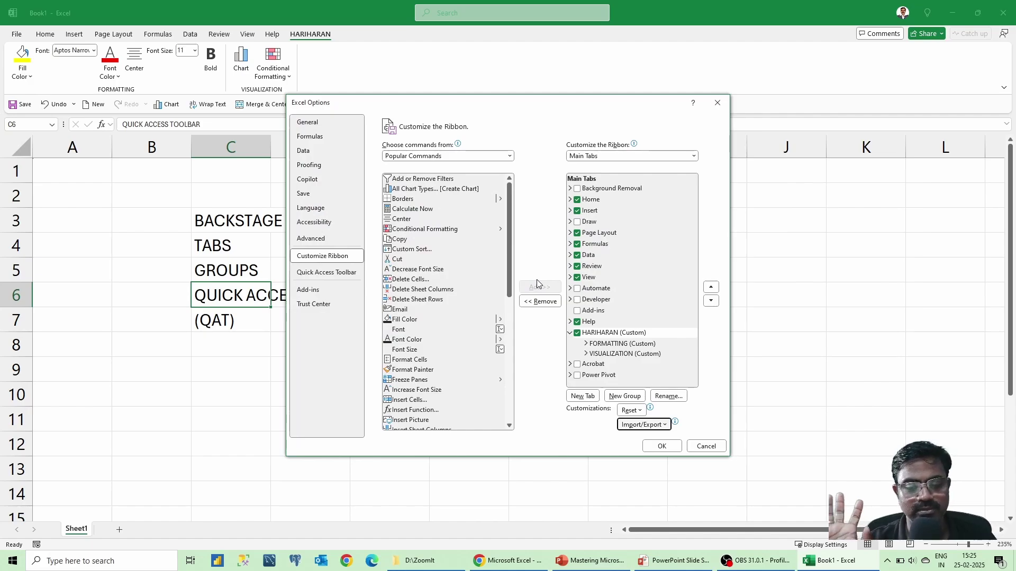
{"action": "left_click", "coordinate": [660, 447]}
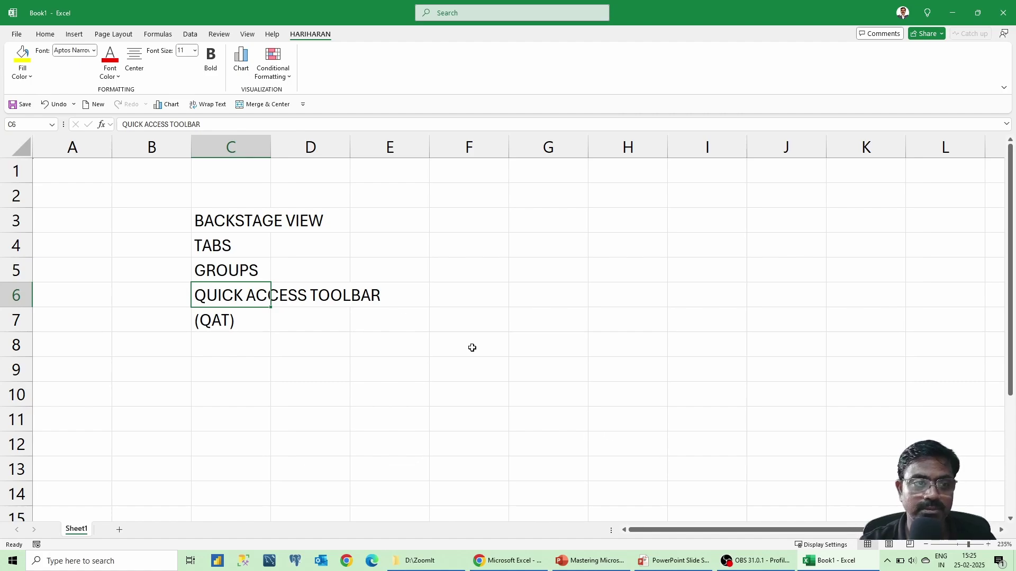
Start importing a customization file from the ribbon customization options and browse to the Downloads folder
{"action": "right_click", "coordinate": [159, 39]}
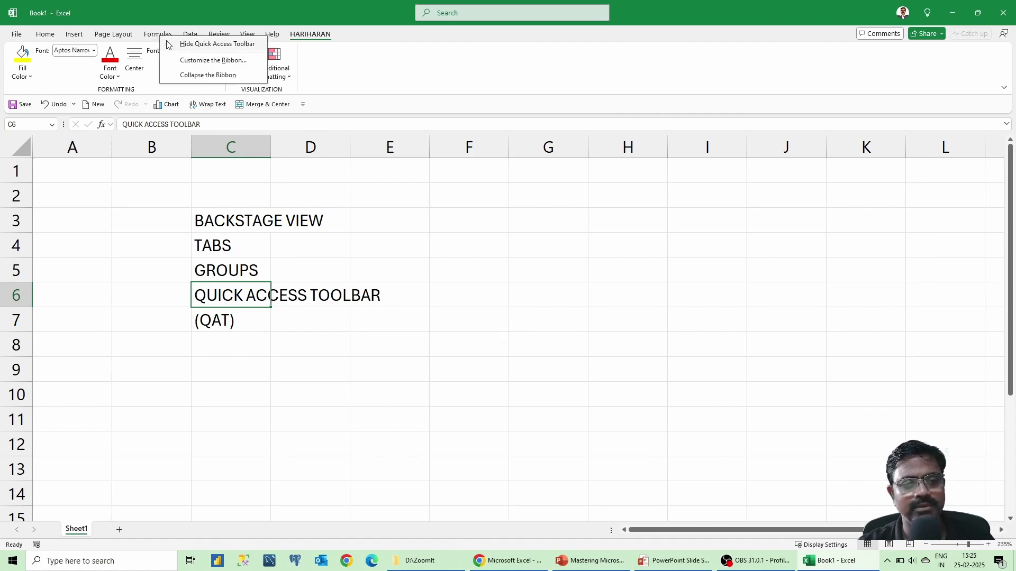
{"action": "left_click", "coordinate": [186, 60]}
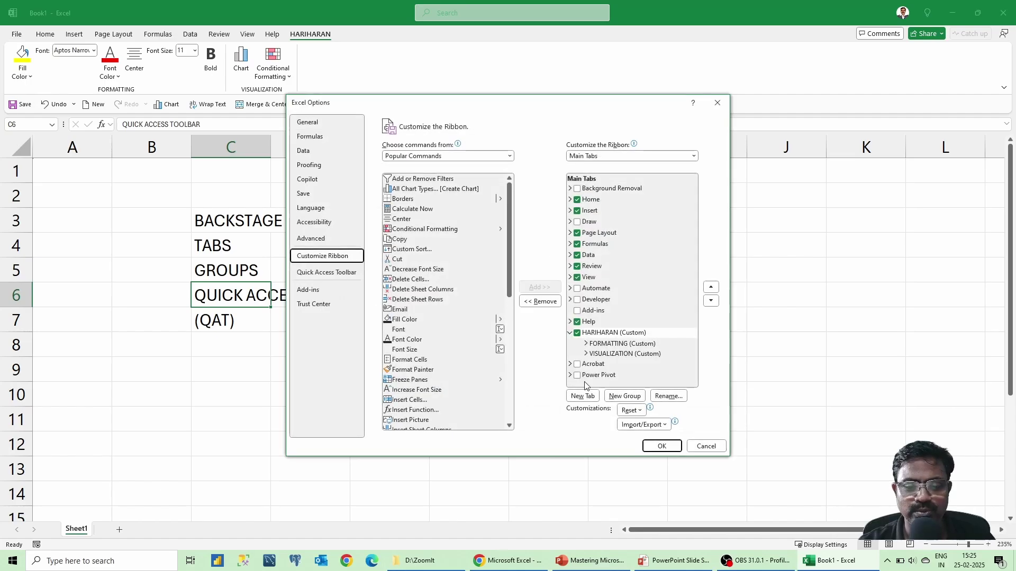
{"action": "left_click", "coordinate": [656, 429]}
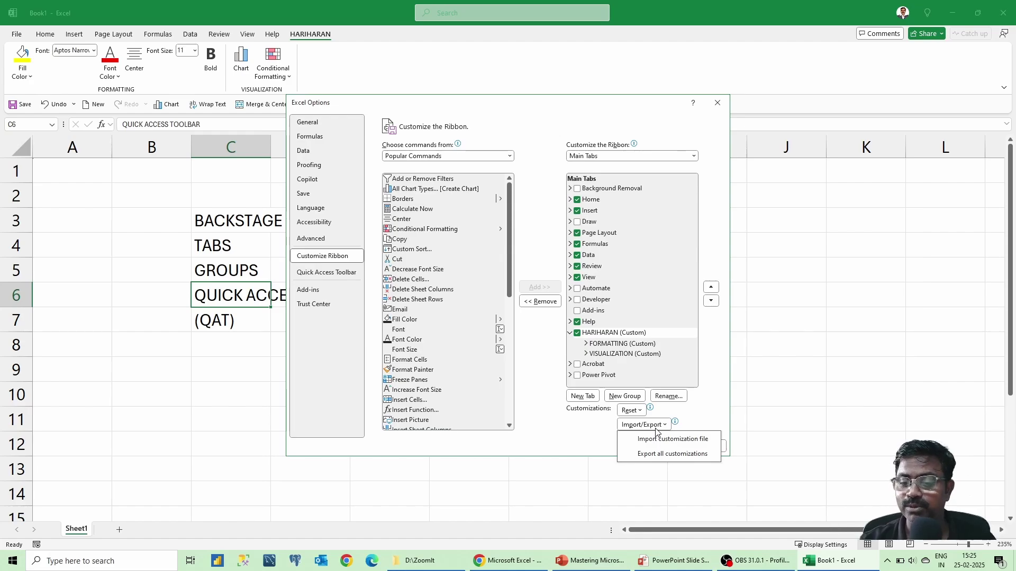
{"action": "left_click", "coordinate": [656, 437]}
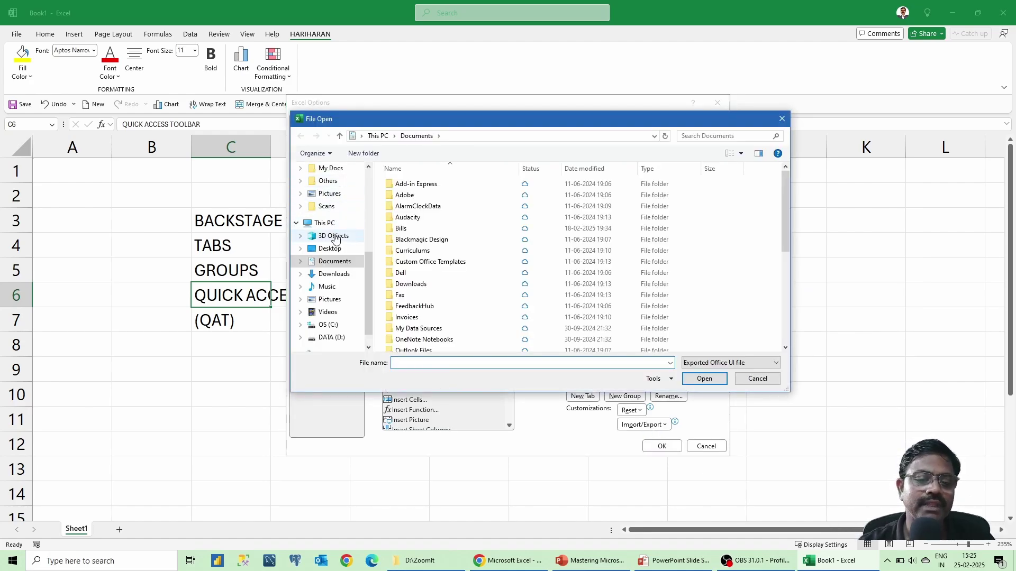
{"action": "left_click", "coordinate": [334, 274]}
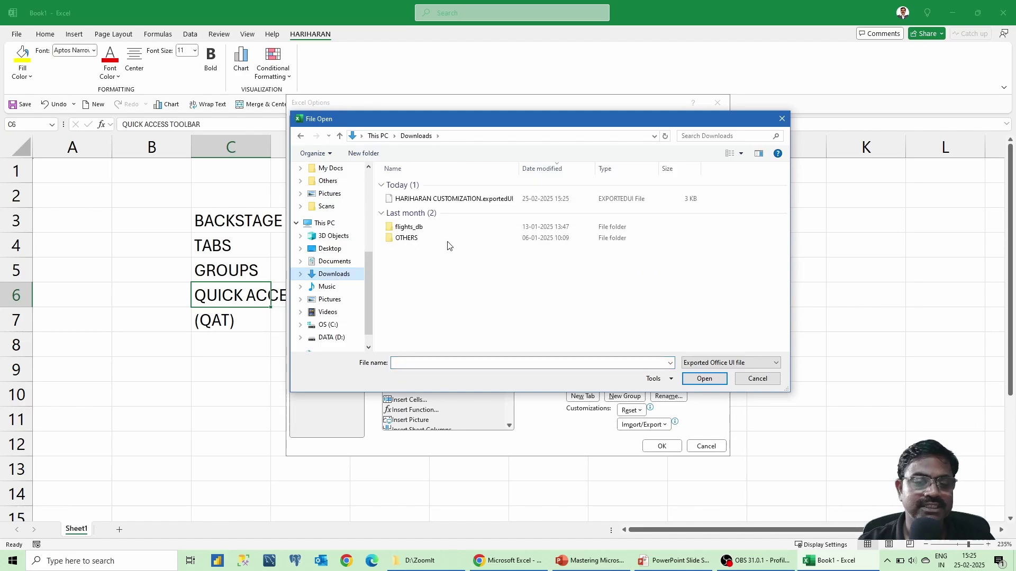